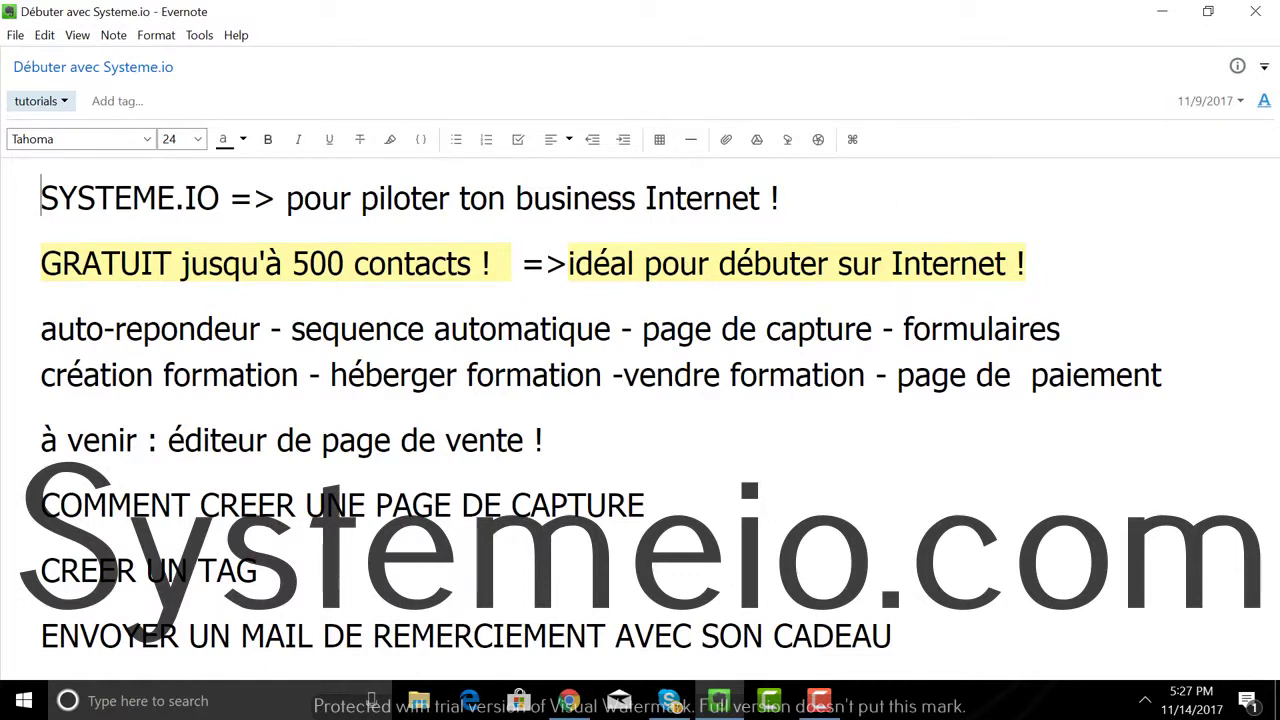
# Step: Leave the Evernote note and bring the browser with the systeme.io homepage to the front
pyautogui.click(569, 704)
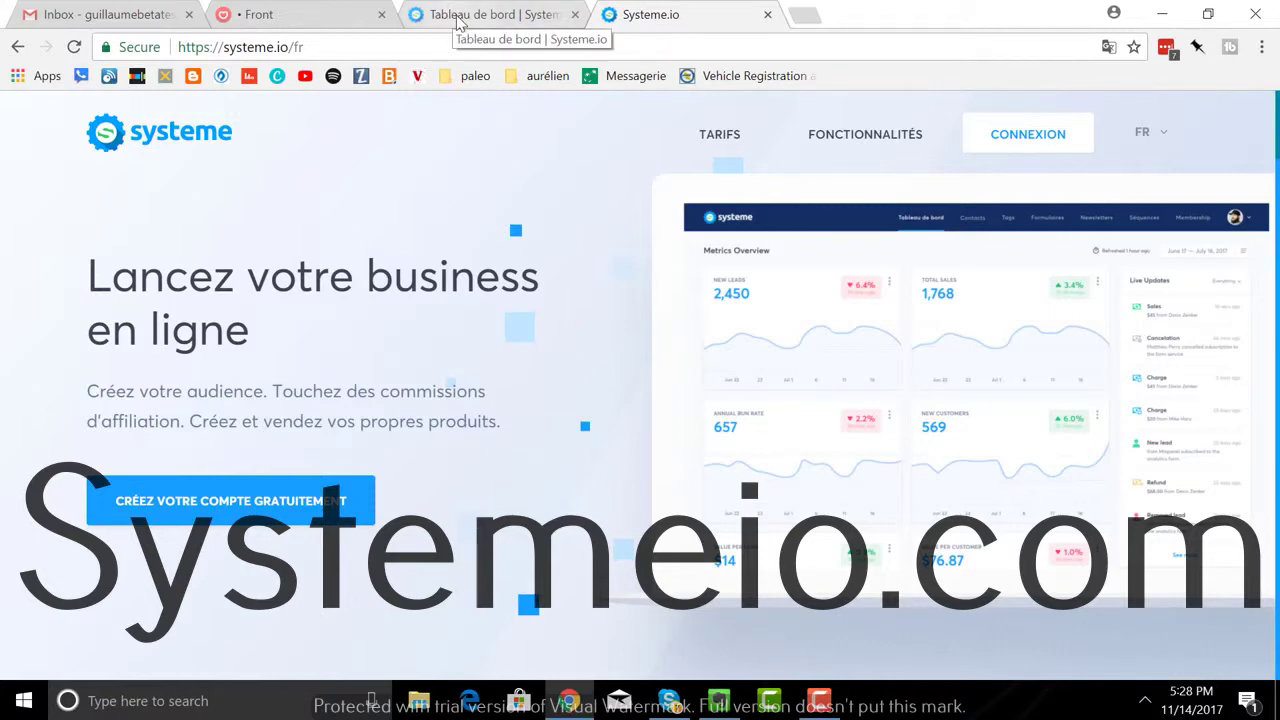
# Step: Switch to the Systeme.io Tableau de bord tab and open the Menu of account sections
pyautogui.click(458, 24)
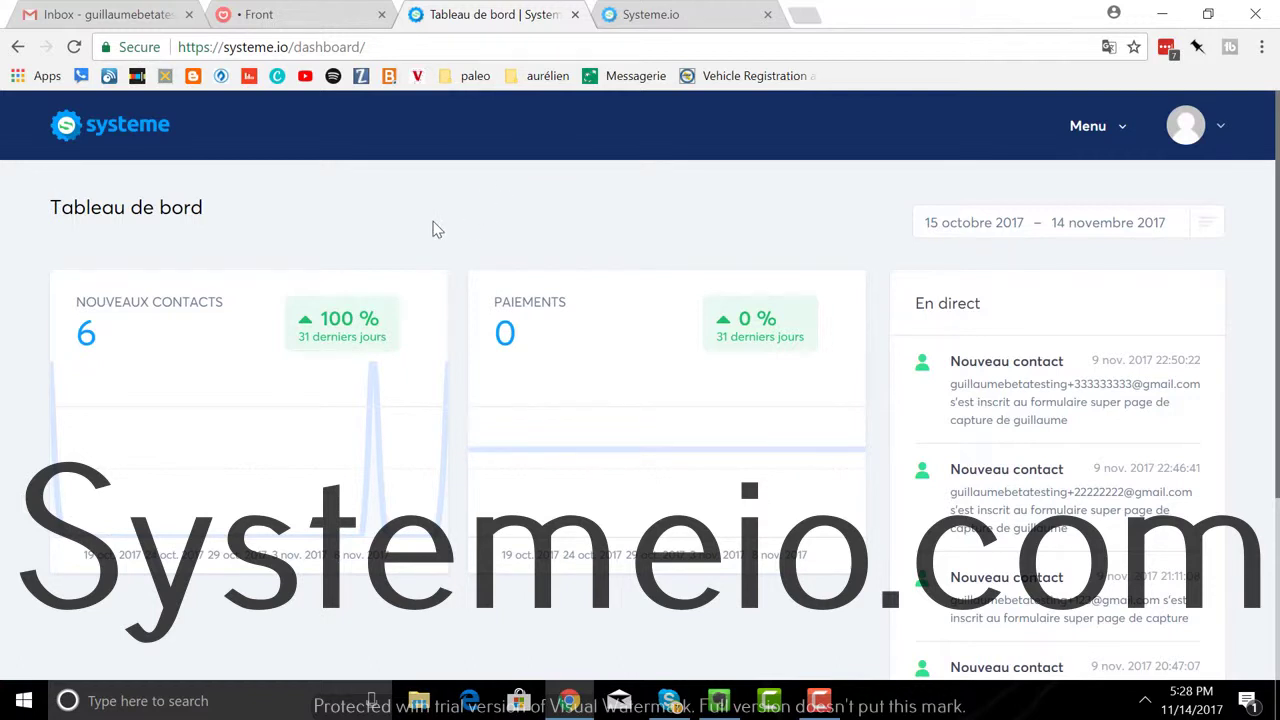
pyautogui.click(1090, 138)
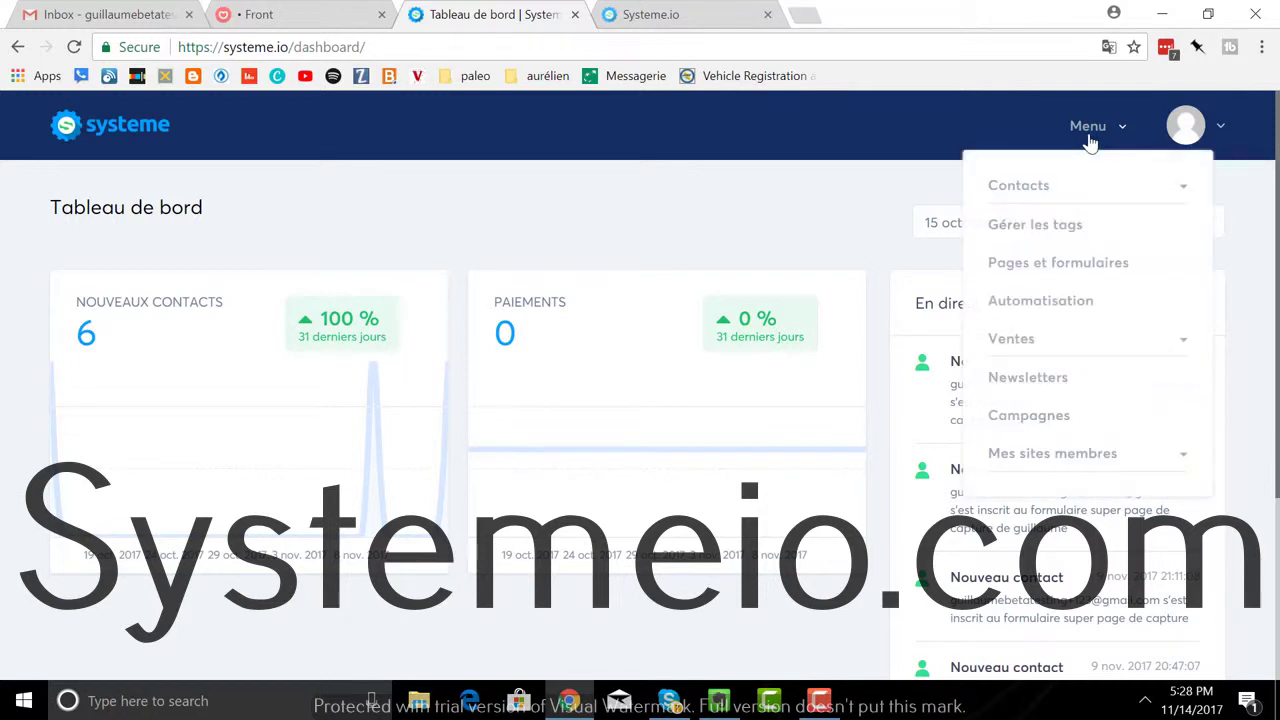
# Step: Open Pages et formulaires and create a new capture page to browse templates like Blanc, Bleu and Beach
pyautogui.click(1054, 266)
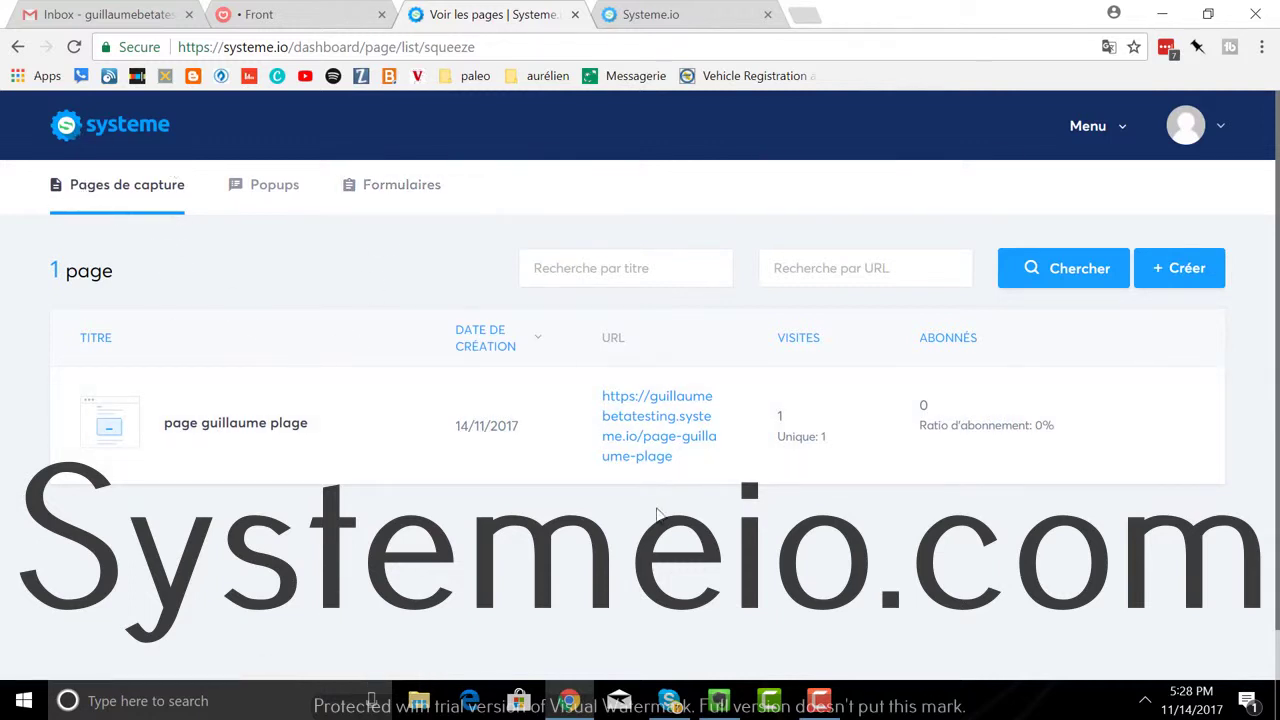
pyautogui.moveTo(937, 424)
pyautogui.click(1186, 280)
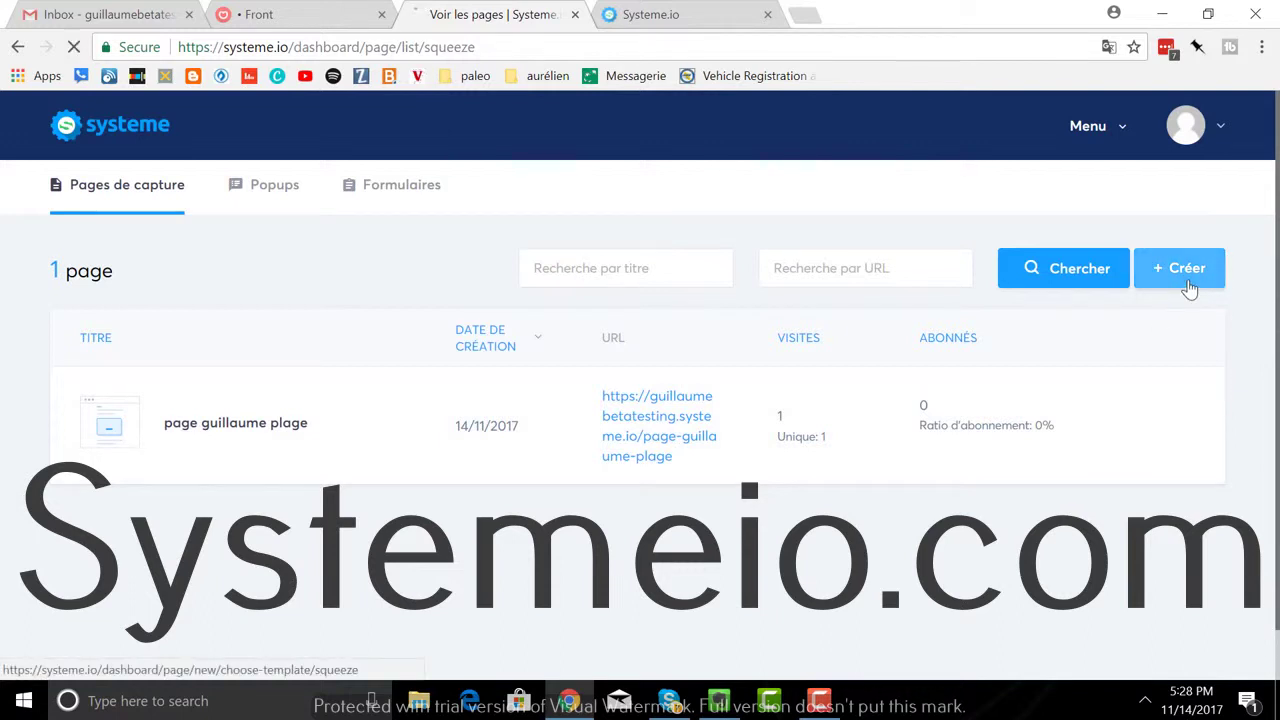
pyautogui.moveTo(691, 502)
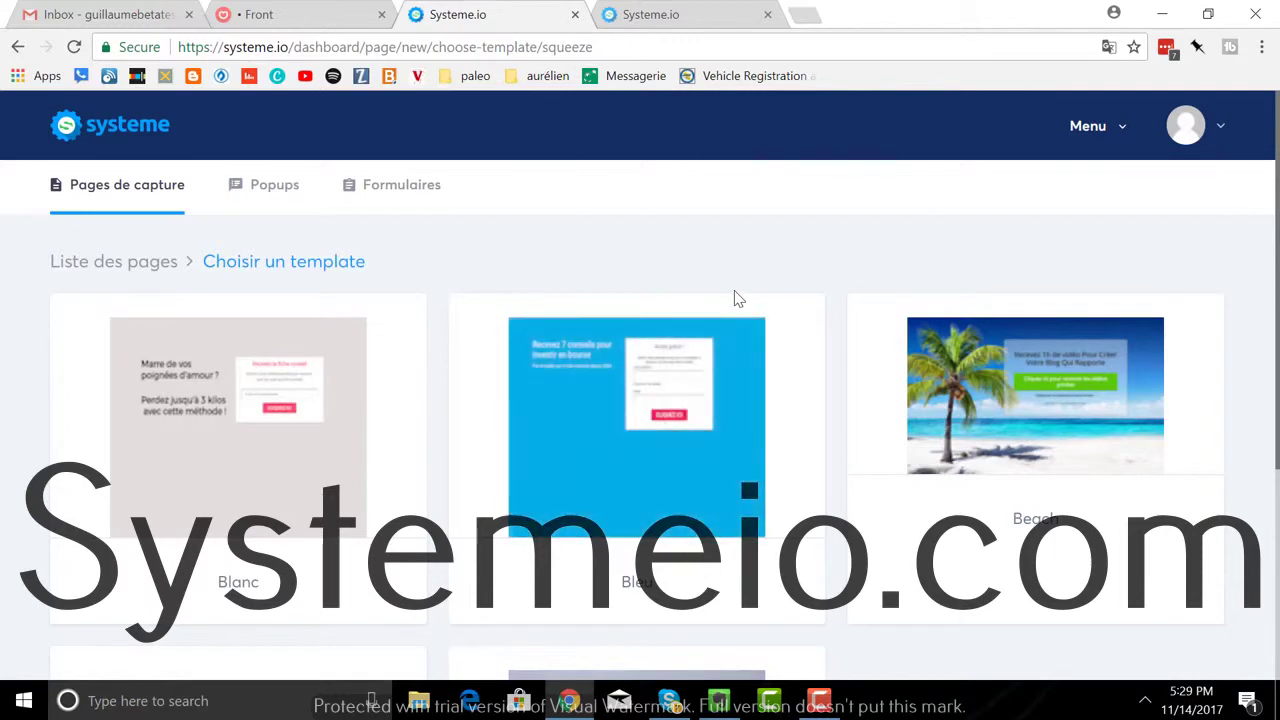
pyautogui.scroll(-3, 735, 292)
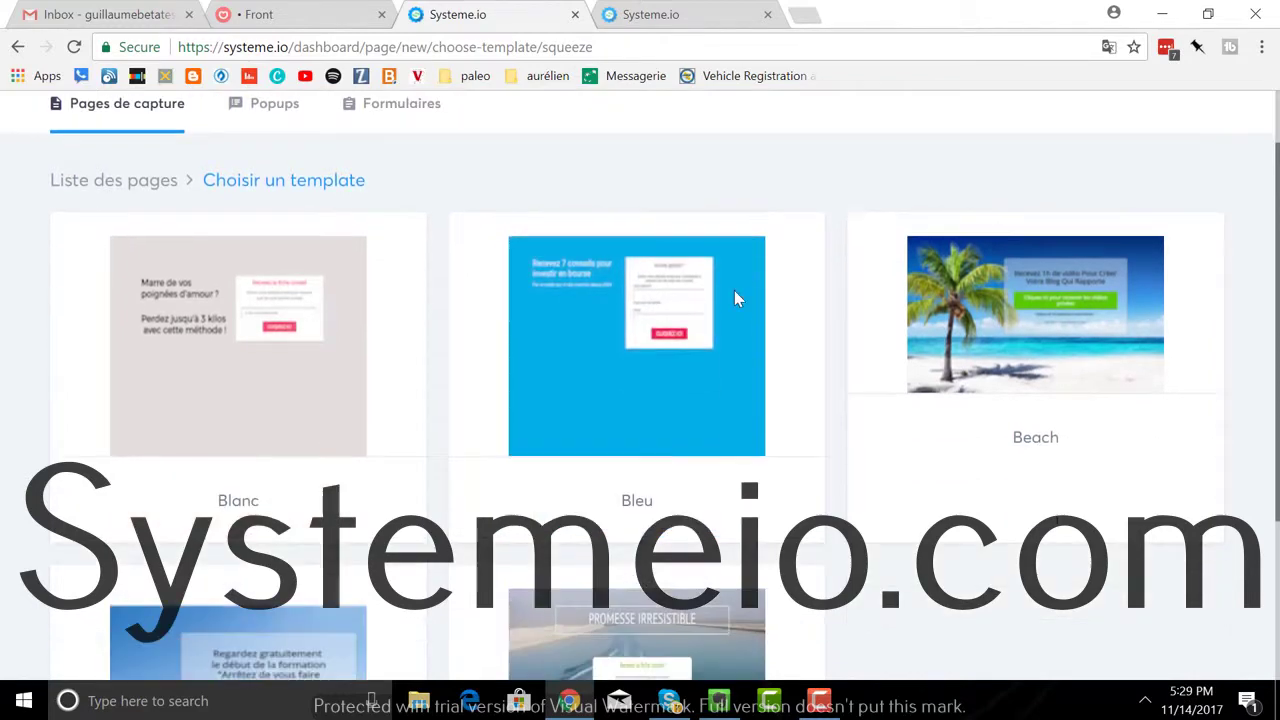
pyautogui.scroll(3, 734, 298)
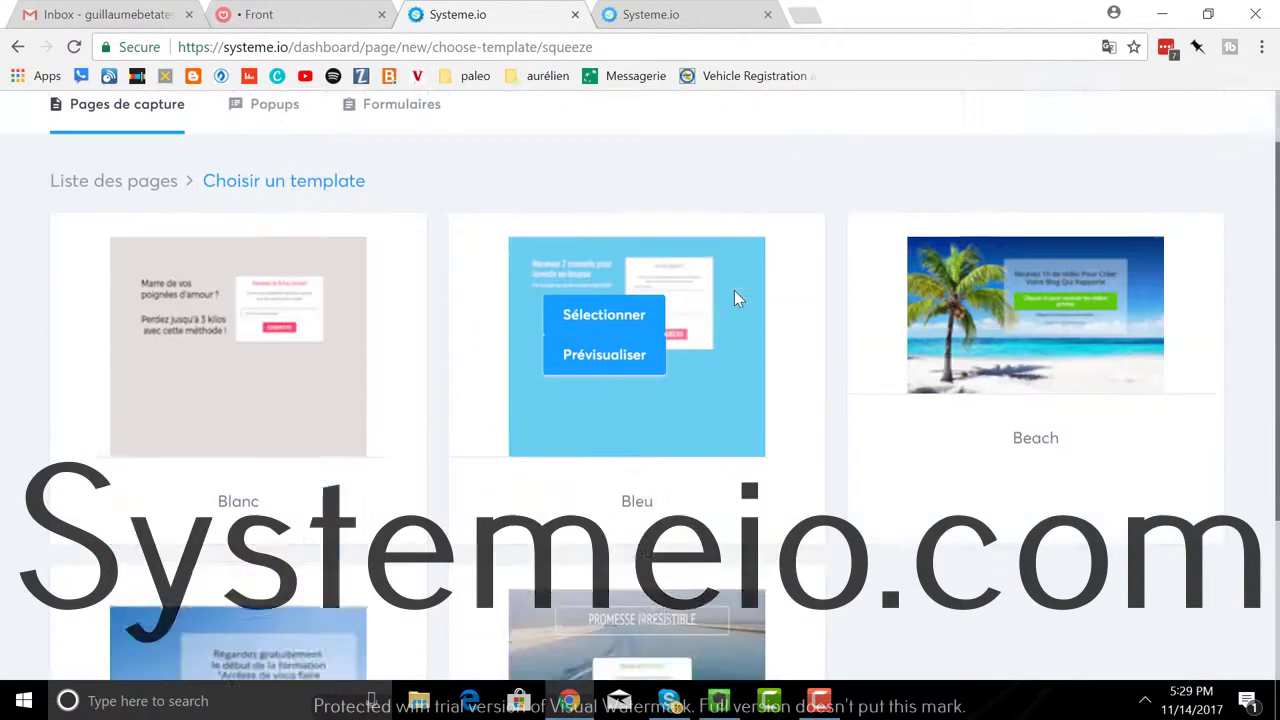
pyautogui.moveTo(991, 491)
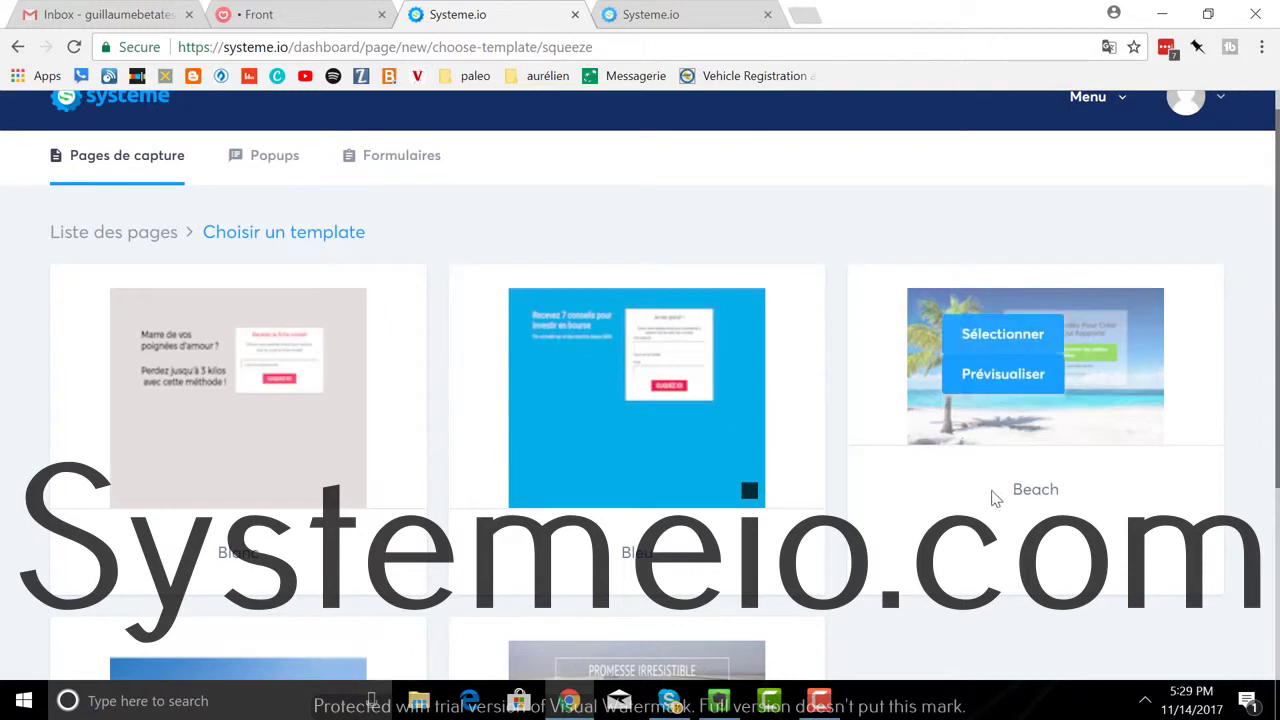
# Step: Pick the Beach template, title the page 'la page de la plage' with path page-de-plage, and save
pyautogui.click(1008, 346)
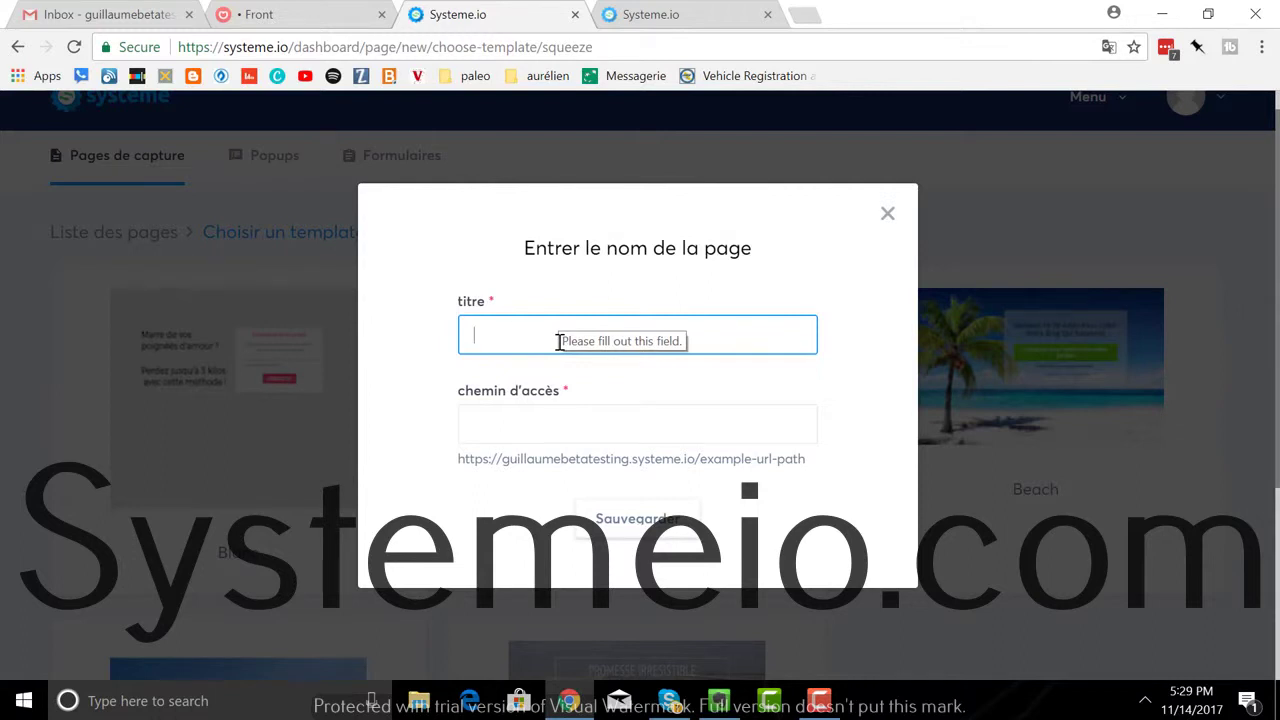
pyautogui.write('super')
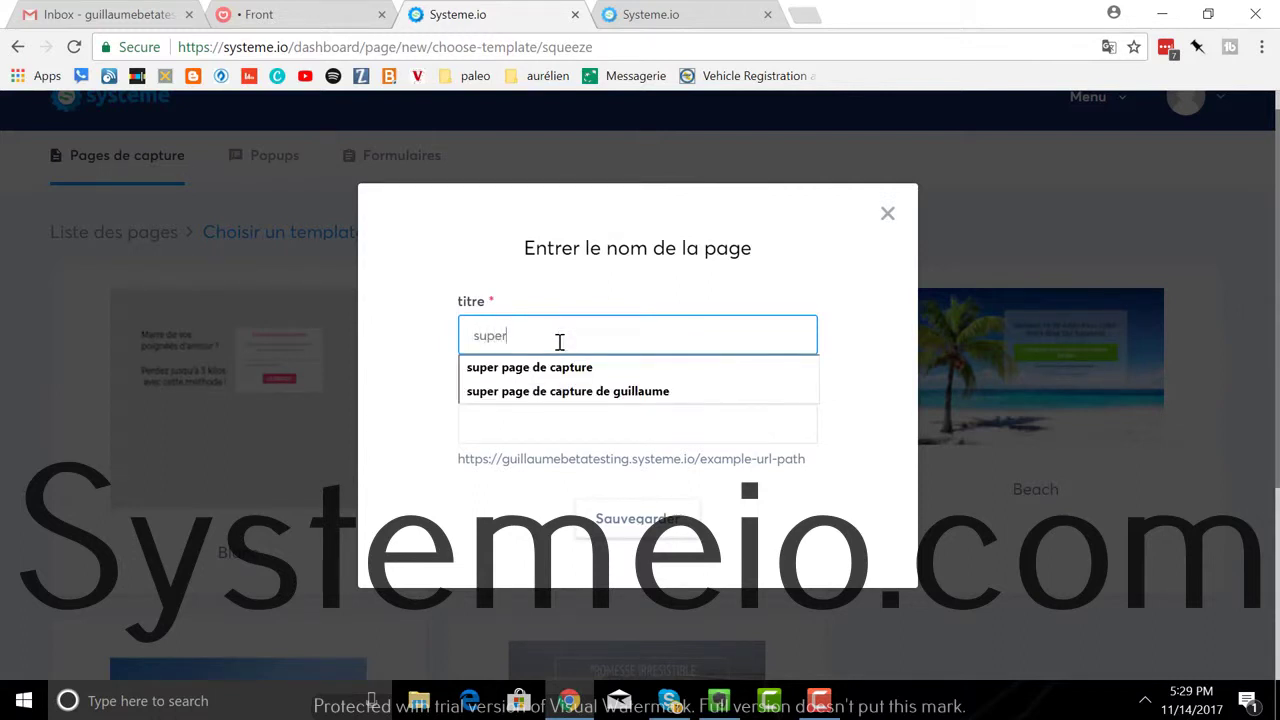
pyautogui.press('BackSpace')
pyautogui.press('BackSpace')
pyautogui.press('BackSpace')
pyautogui.press('BackSpace')
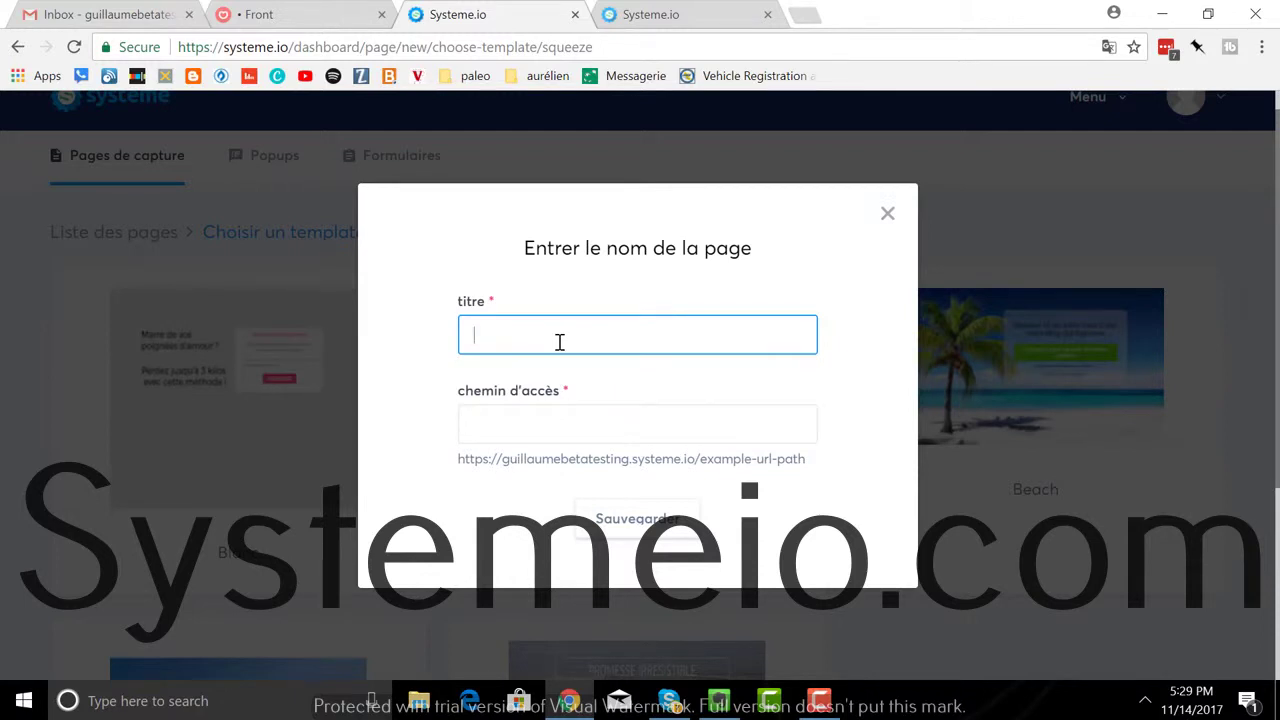
pyautogui.write('la page de la plage')
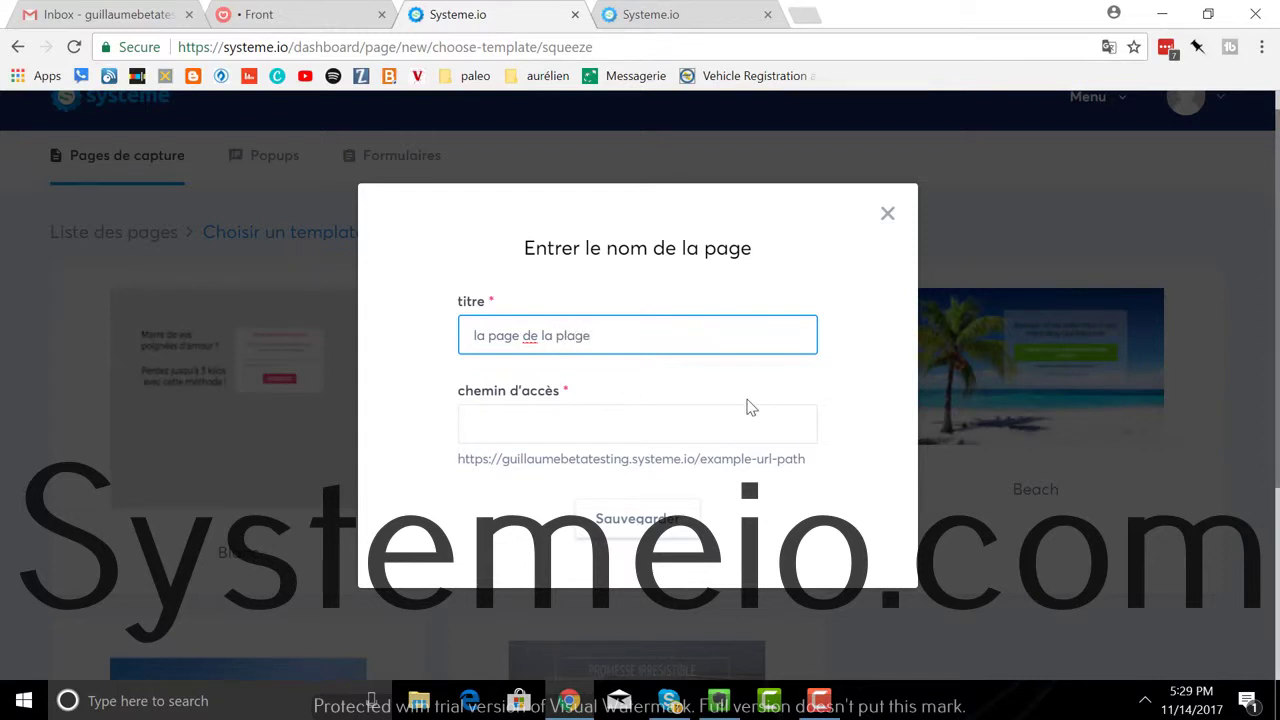
pyautogui.click(596, 435)
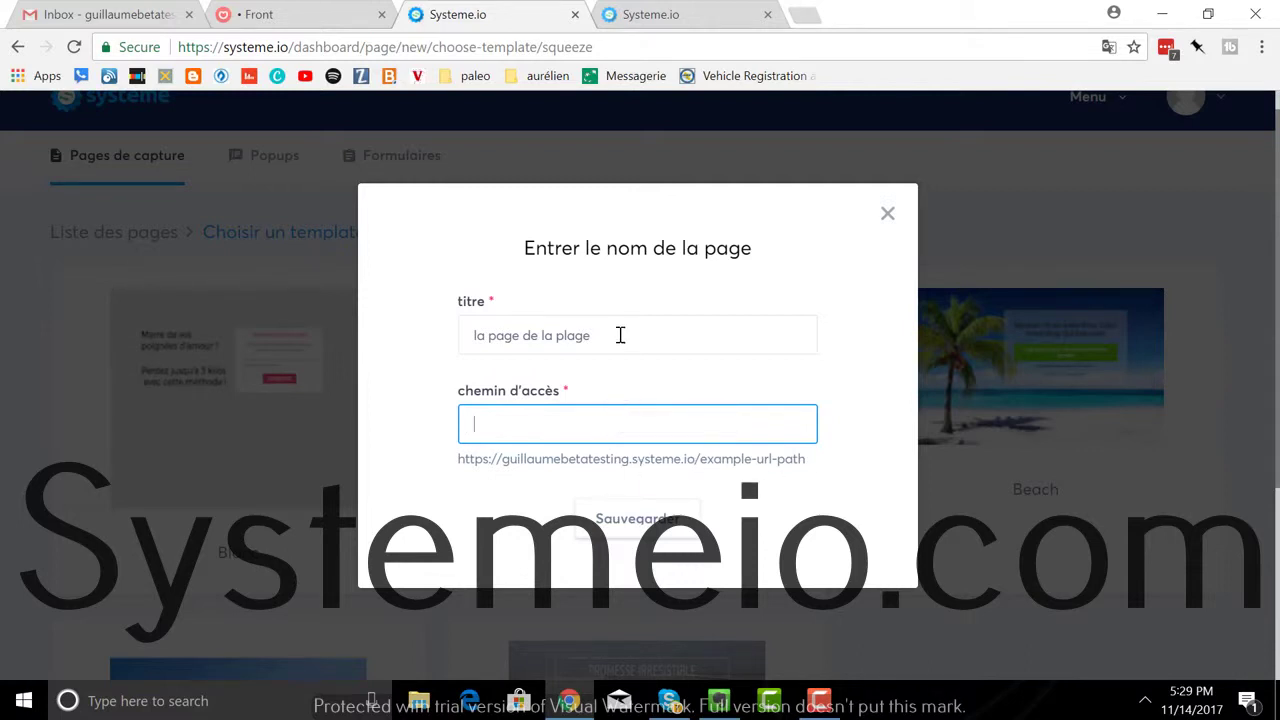
pyautogui.write('pa')
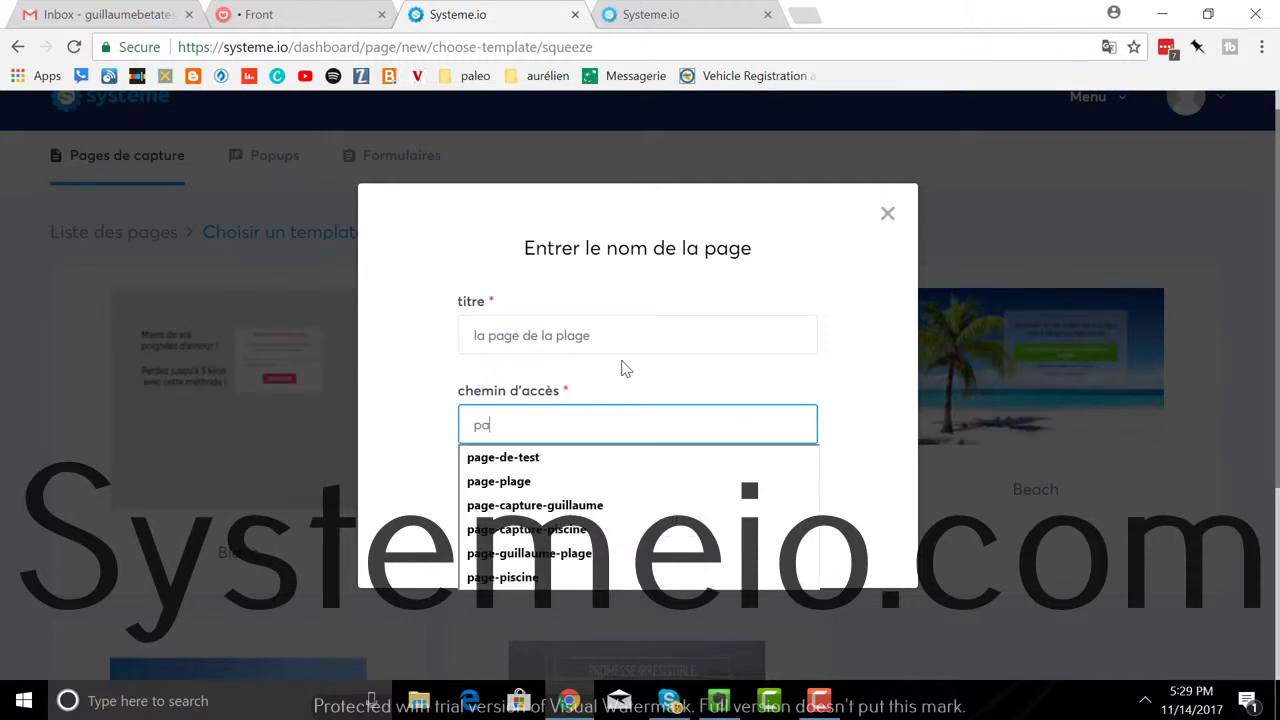
pyautogui.write('ge-de')
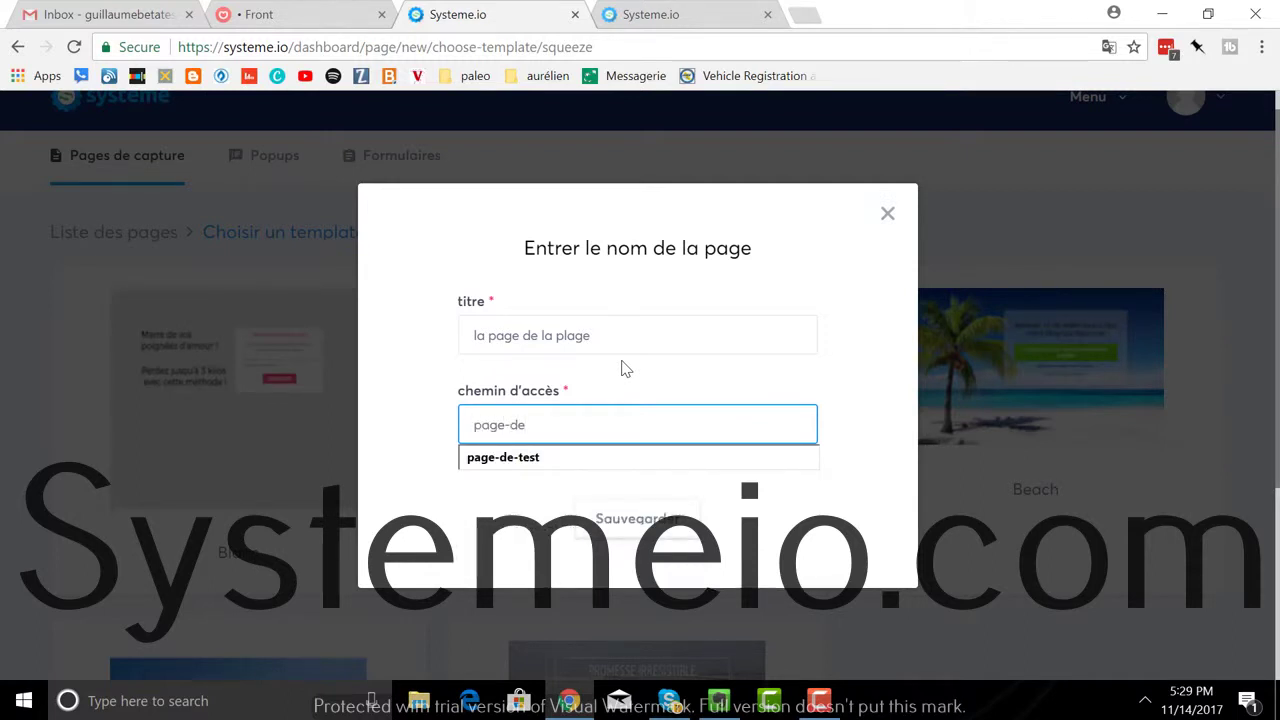
pyautogui.write('-plage')
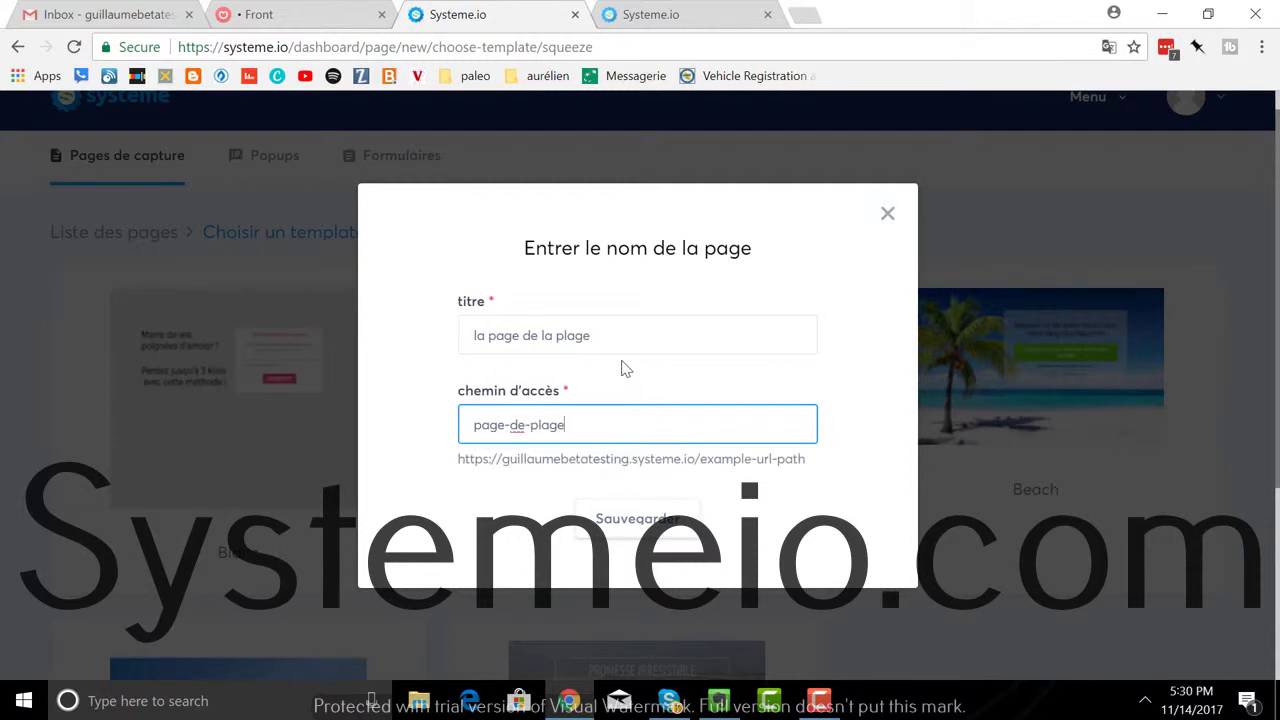
pyautogui.click(620, 522)
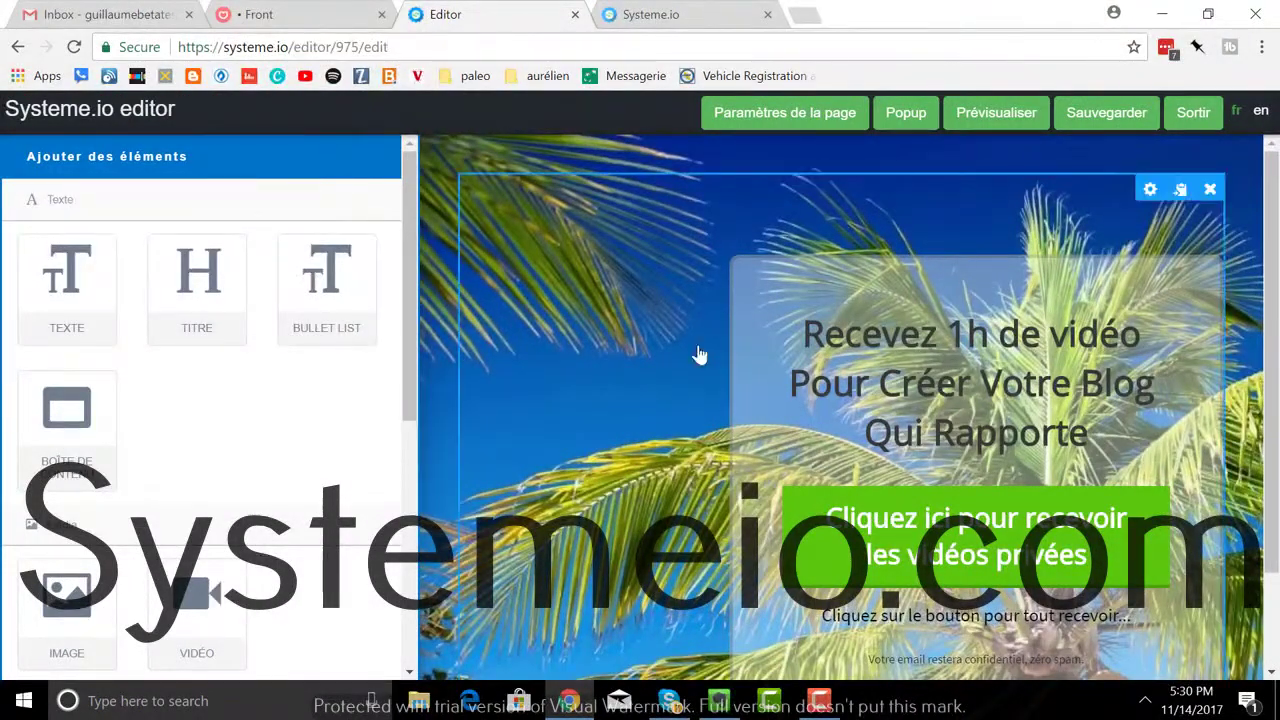
pyautogui.click(998, 113)
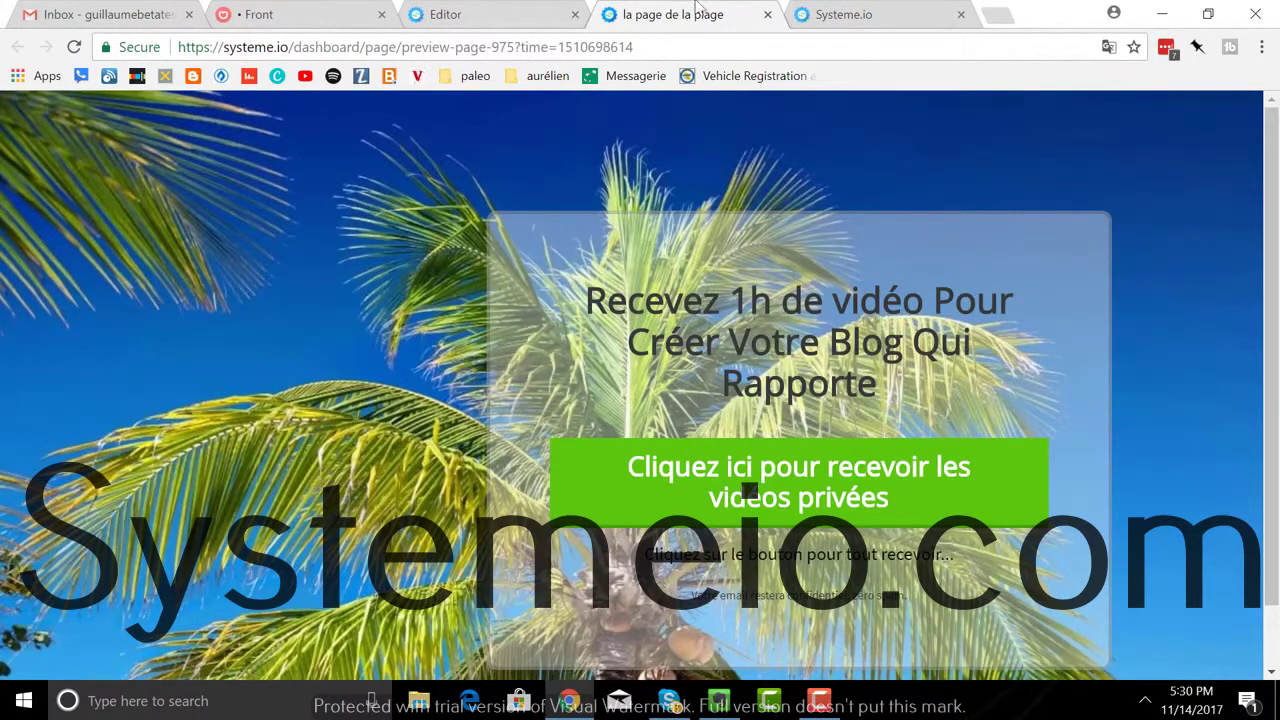
pyautogui.click(767, 14)
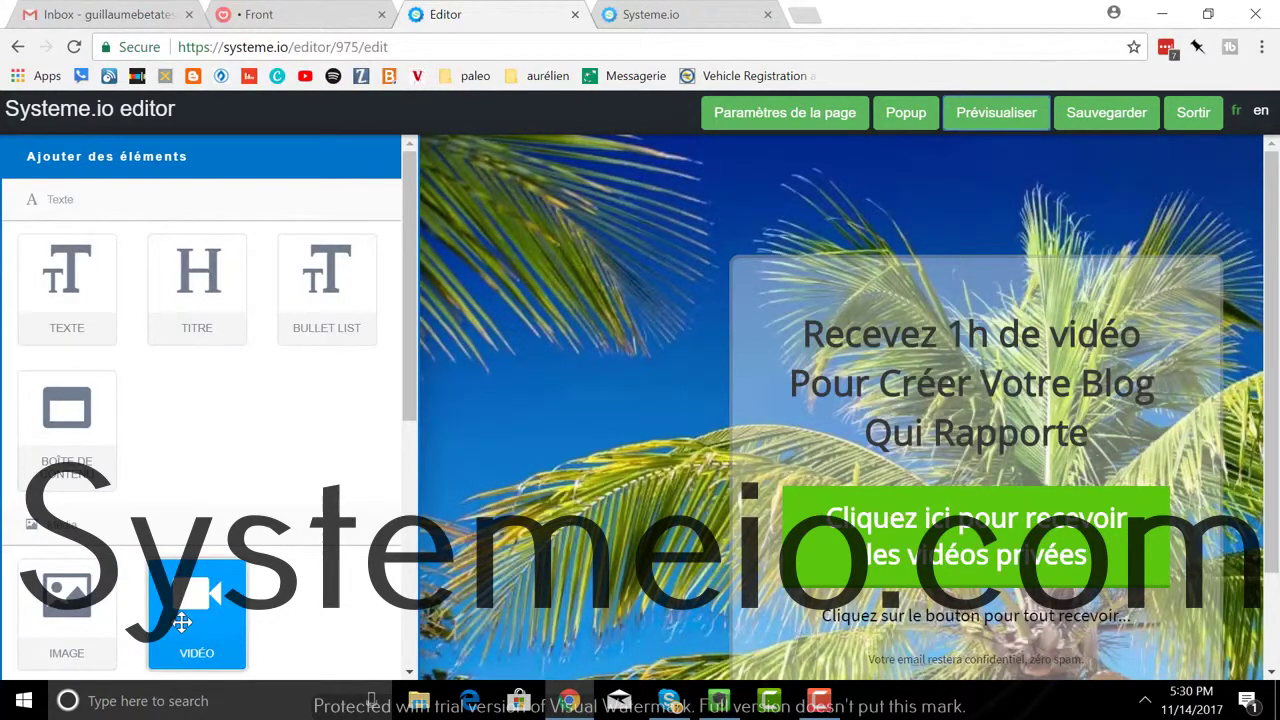
# Step: Drag a BOUTON element from the Formulaire section onto the page's top left, above the headline box
pyautogui.scroll(-3, 190, 610)
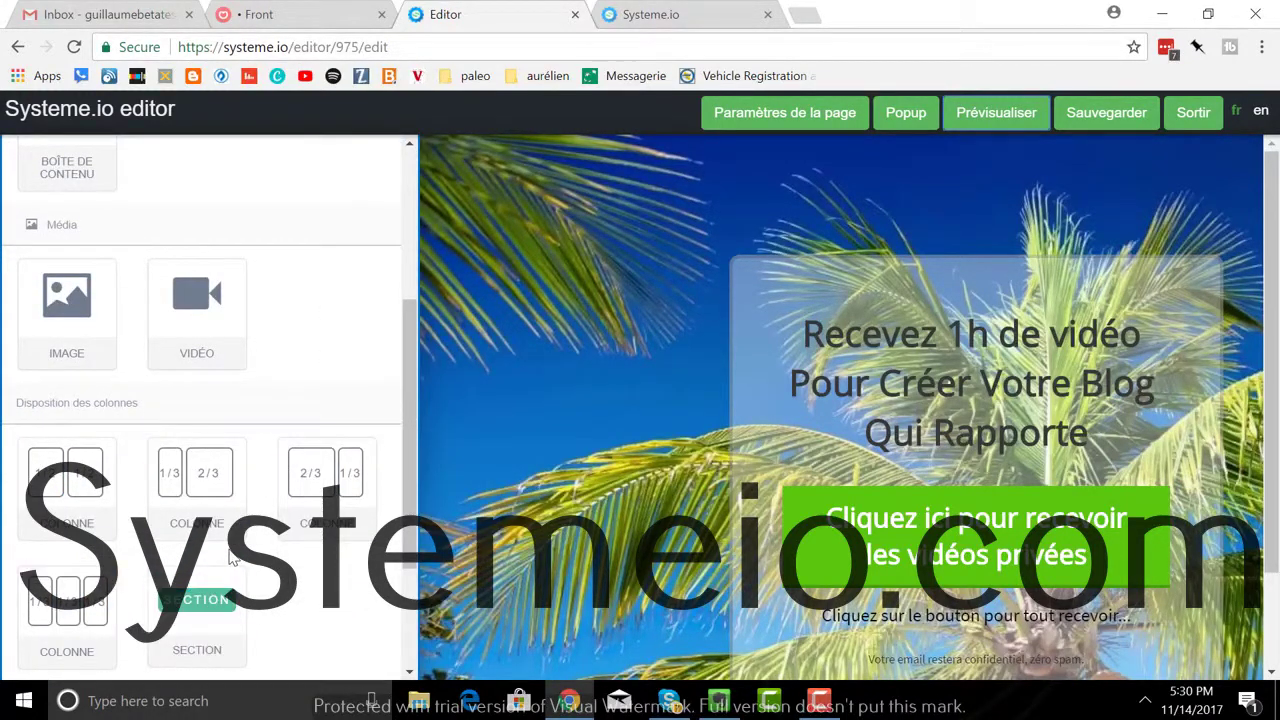
pyautogui.scroll(-1, 218, 535)
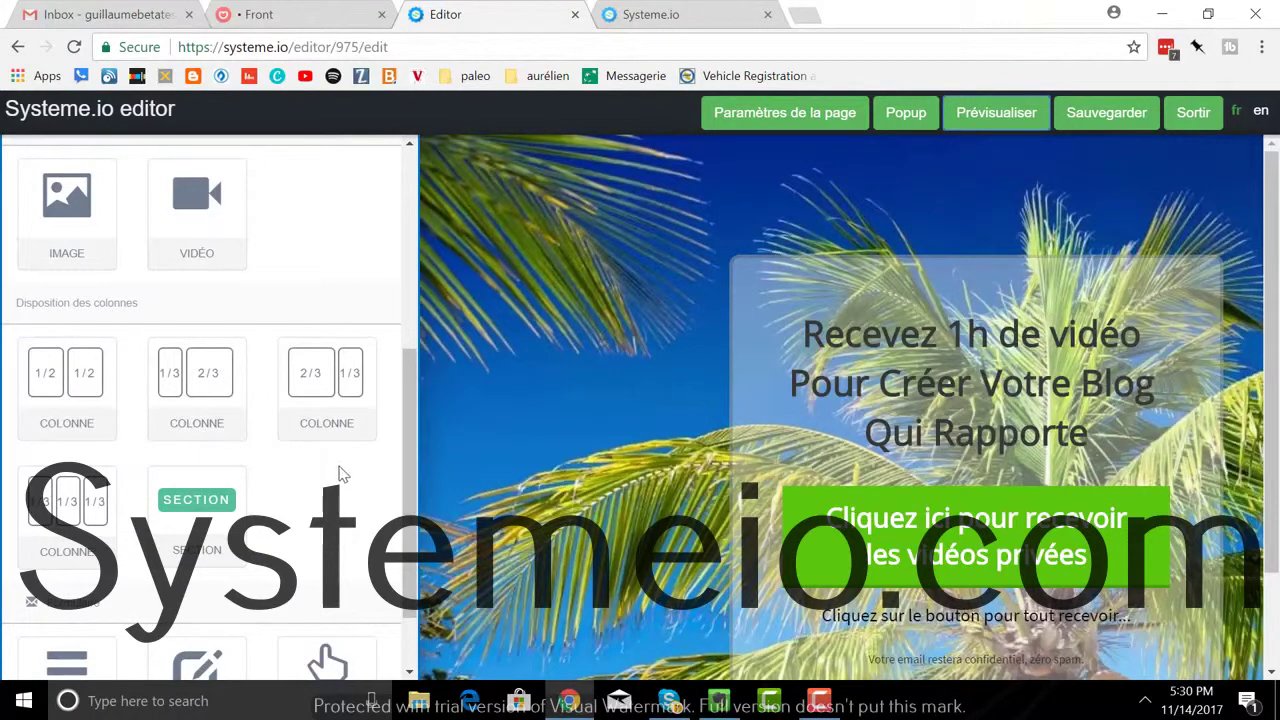
pyautogui.scroll(-1, 335, 485)
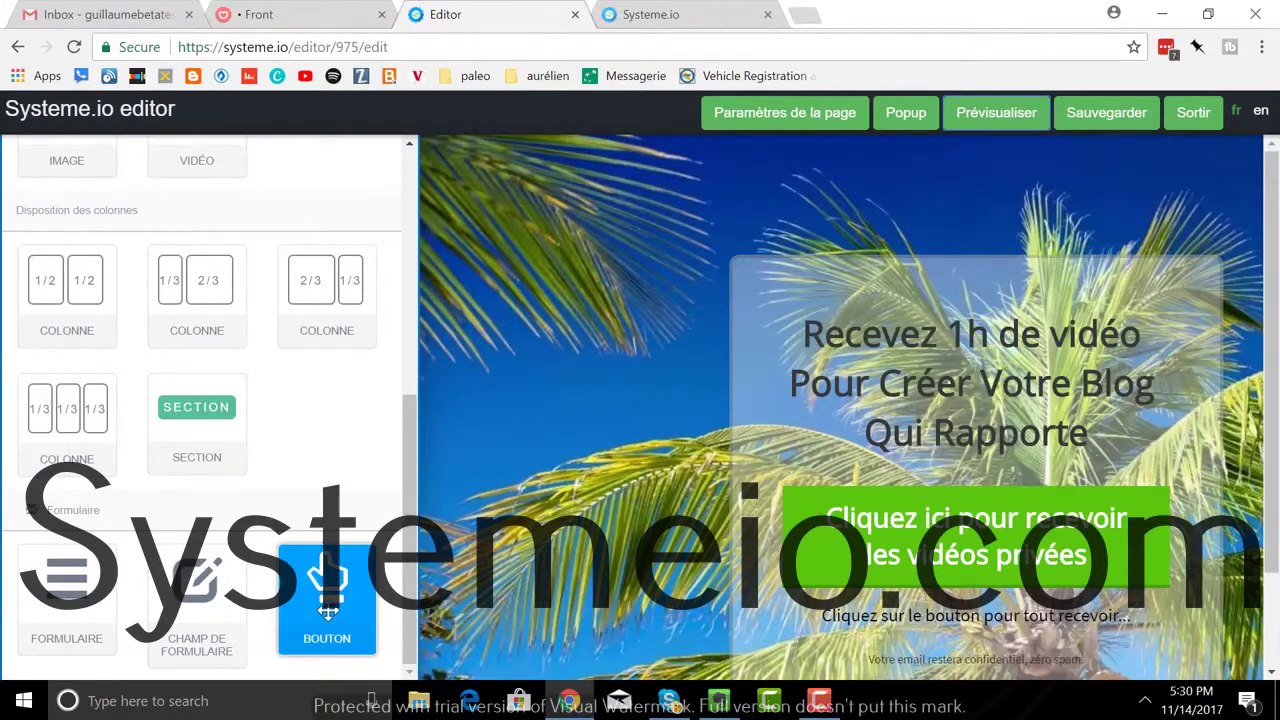
pyautogui.moveTo(302, 575); pyautogui.dragTo(547, 238)
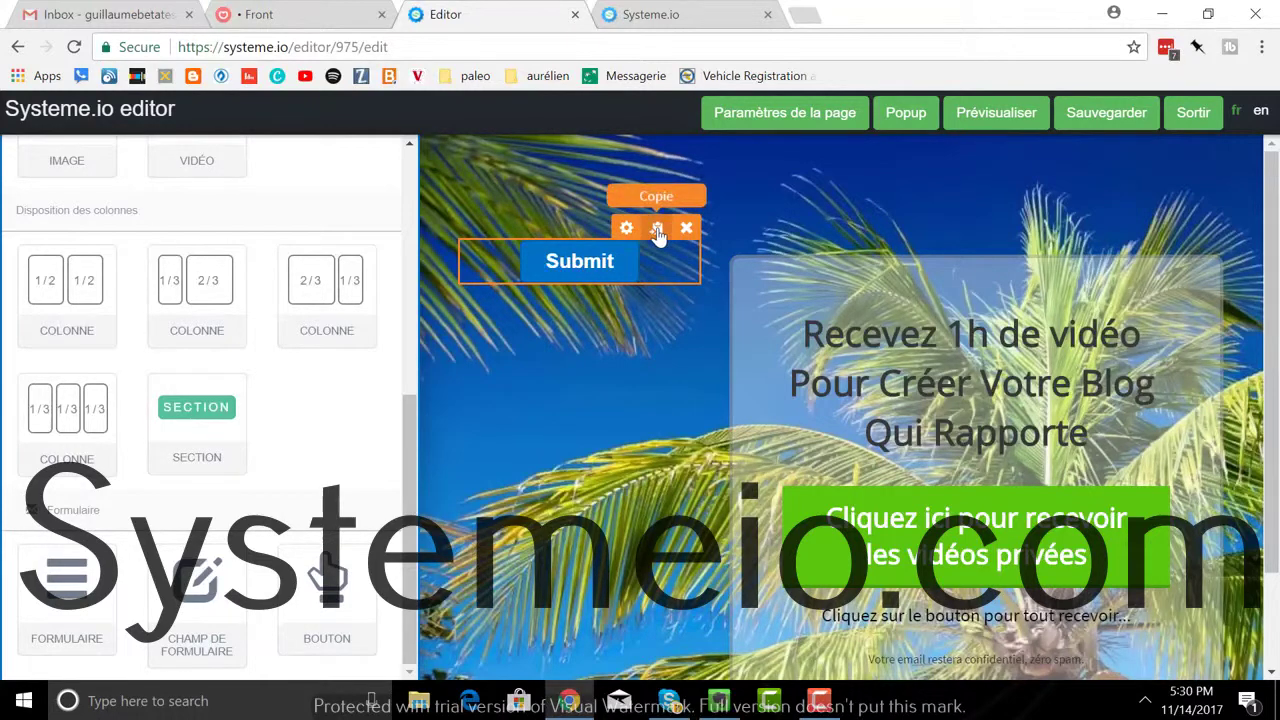
# Step: Make three copies of the Submit button, then delete the fourth copy
pyautogui.click(658, 230)
pyautogui.click(658, 230)
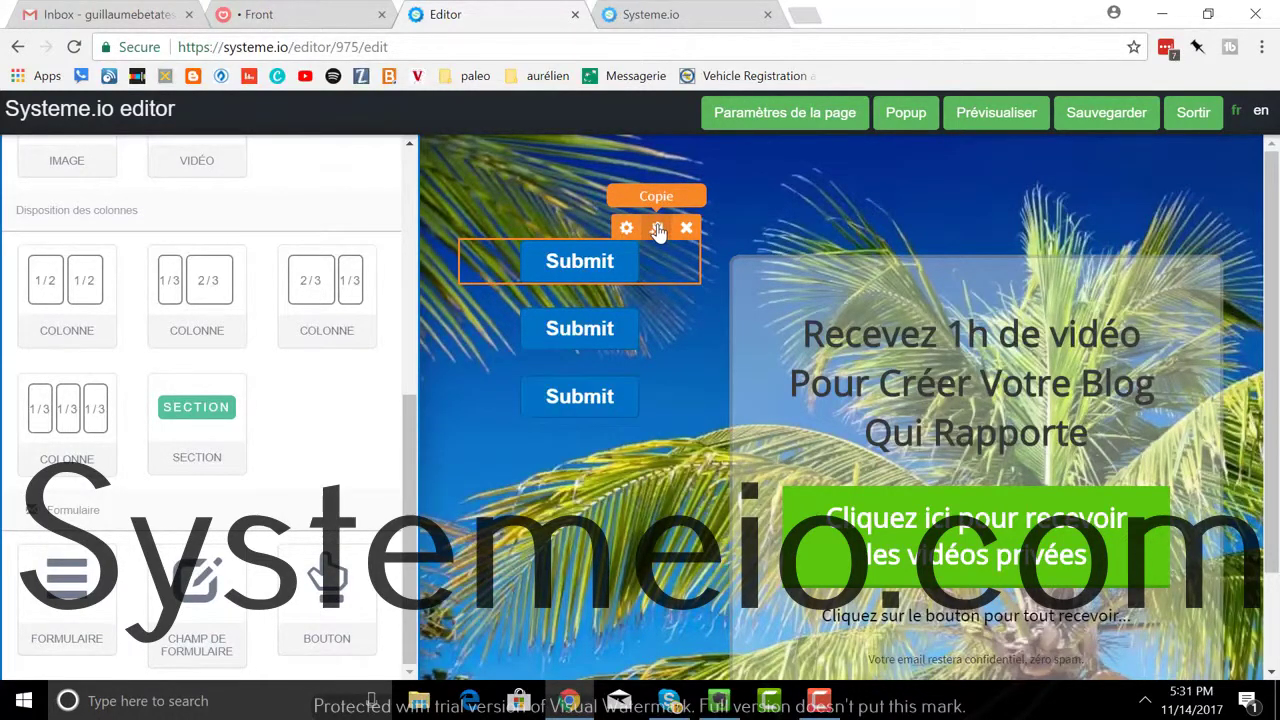
pyautogui.click(658, 230)
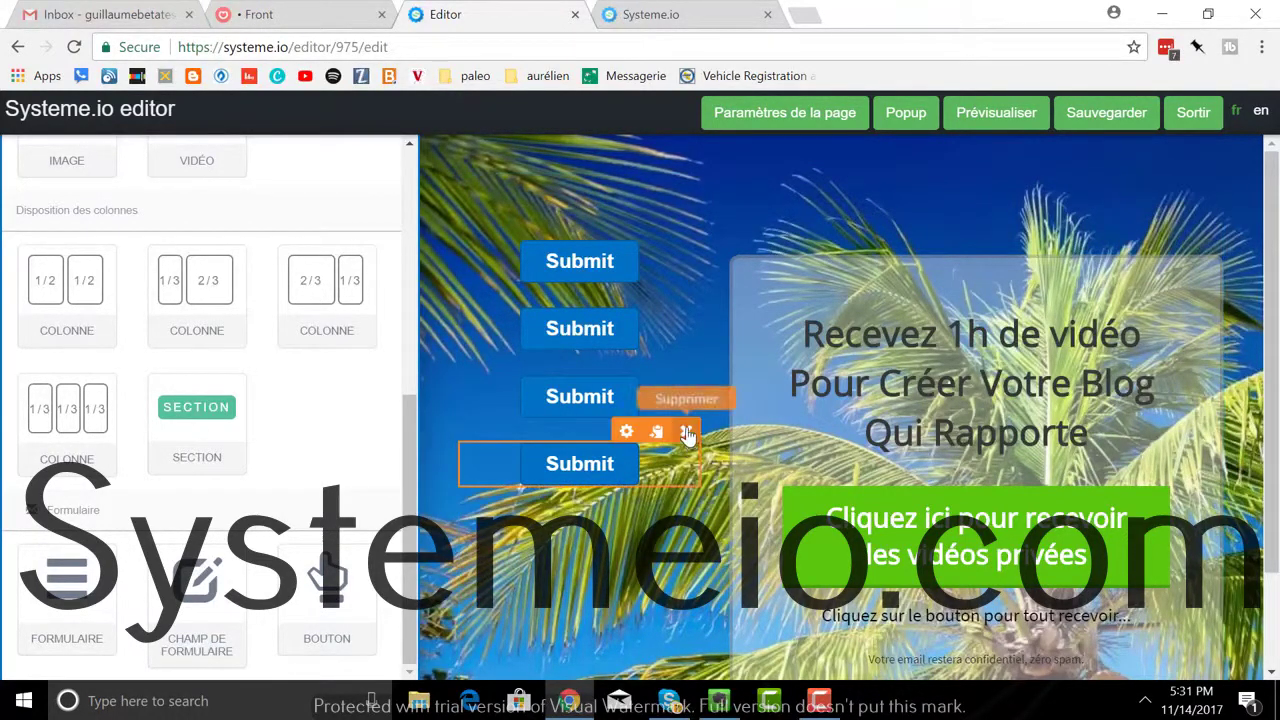
pyautogui.click(687, 432)
pyautogui.click(722, 152)
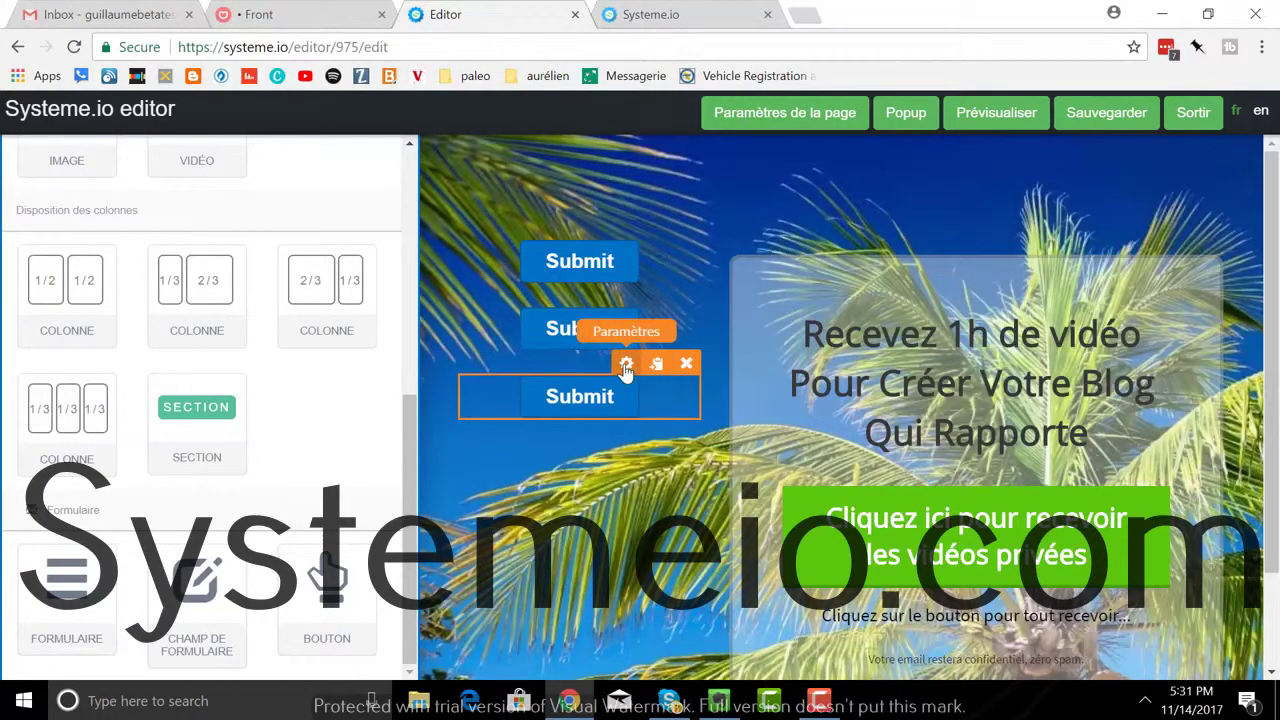
# Step: Remove the third and second Submit buttons, leaving one, and open its settings
pyautogui.moveTo(626, 370); pyautogui.dragTo(614, 400)
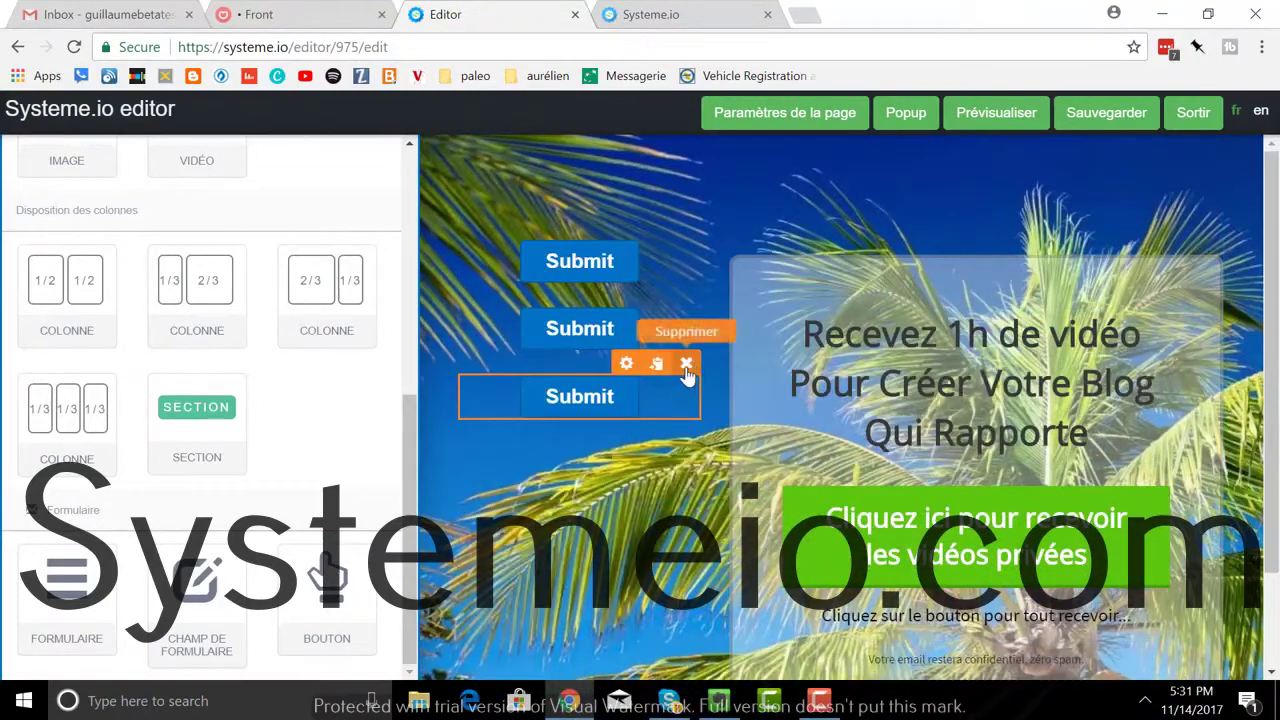
pyautogui.click(686, 366)
pyautogui.click(714, 160)
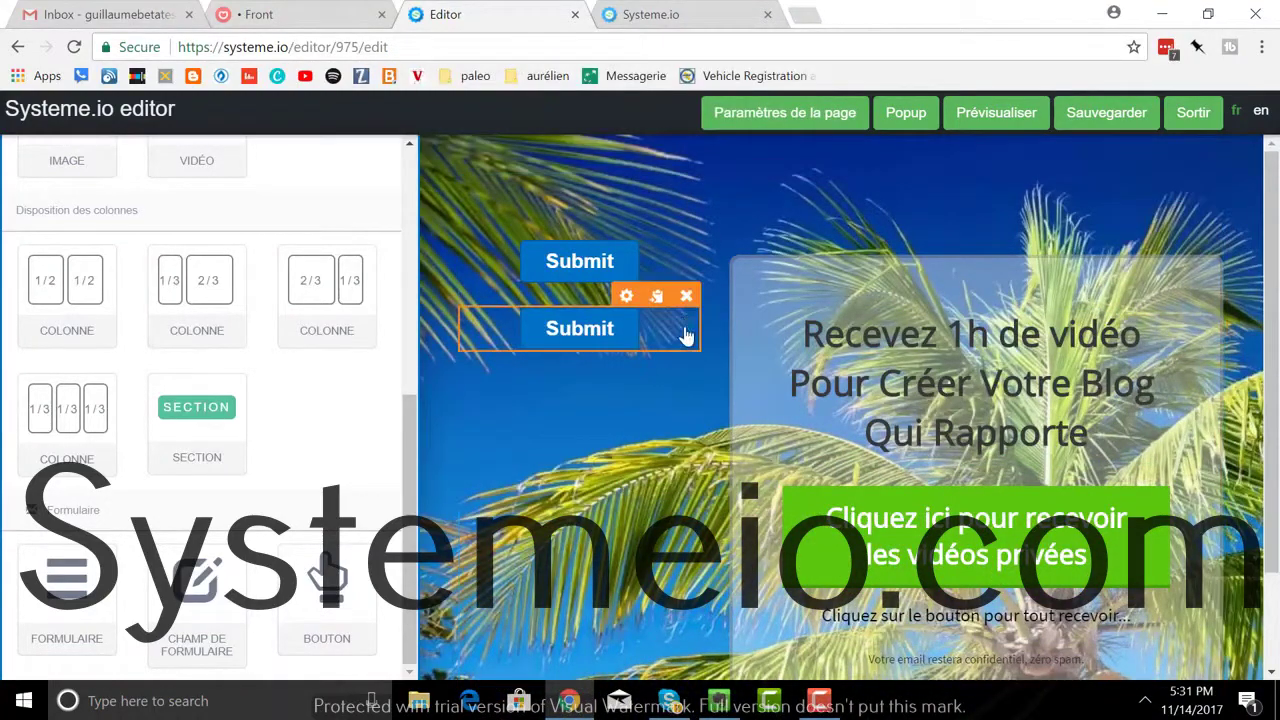
pyautogui.click(686, 296)
pyautogui.click(738, 158)
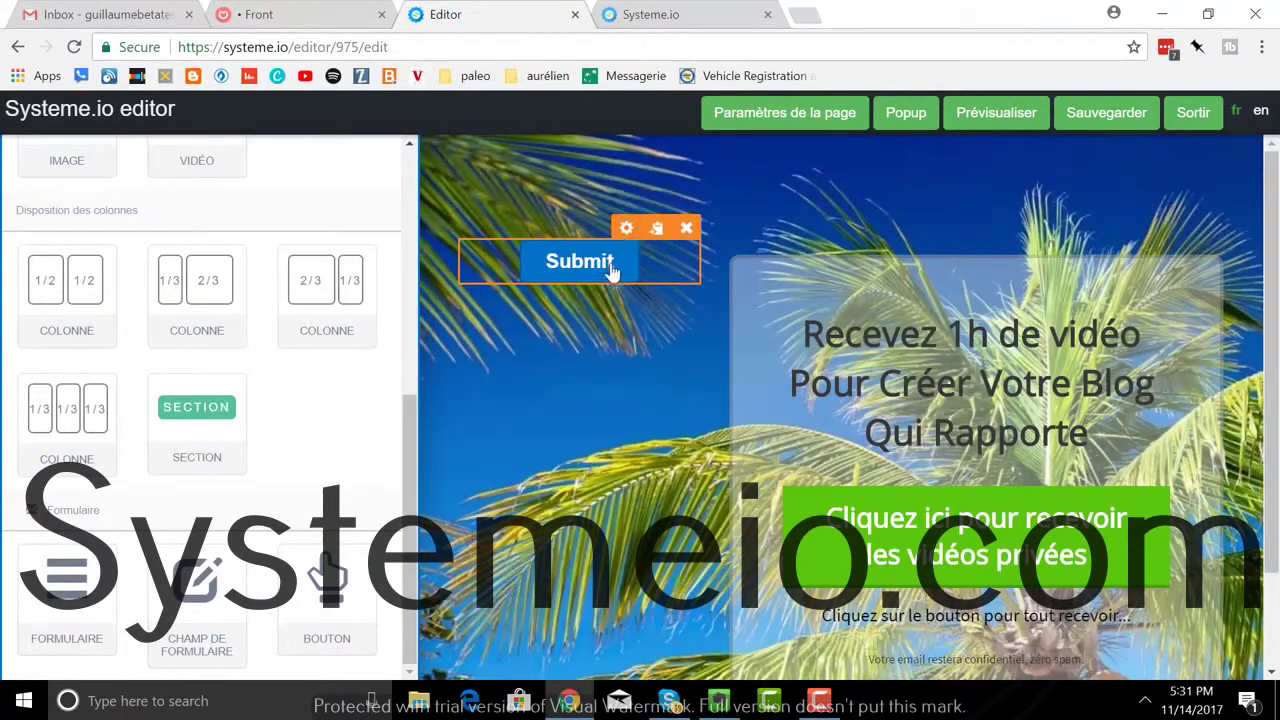
pyautogui.click(626, 228)
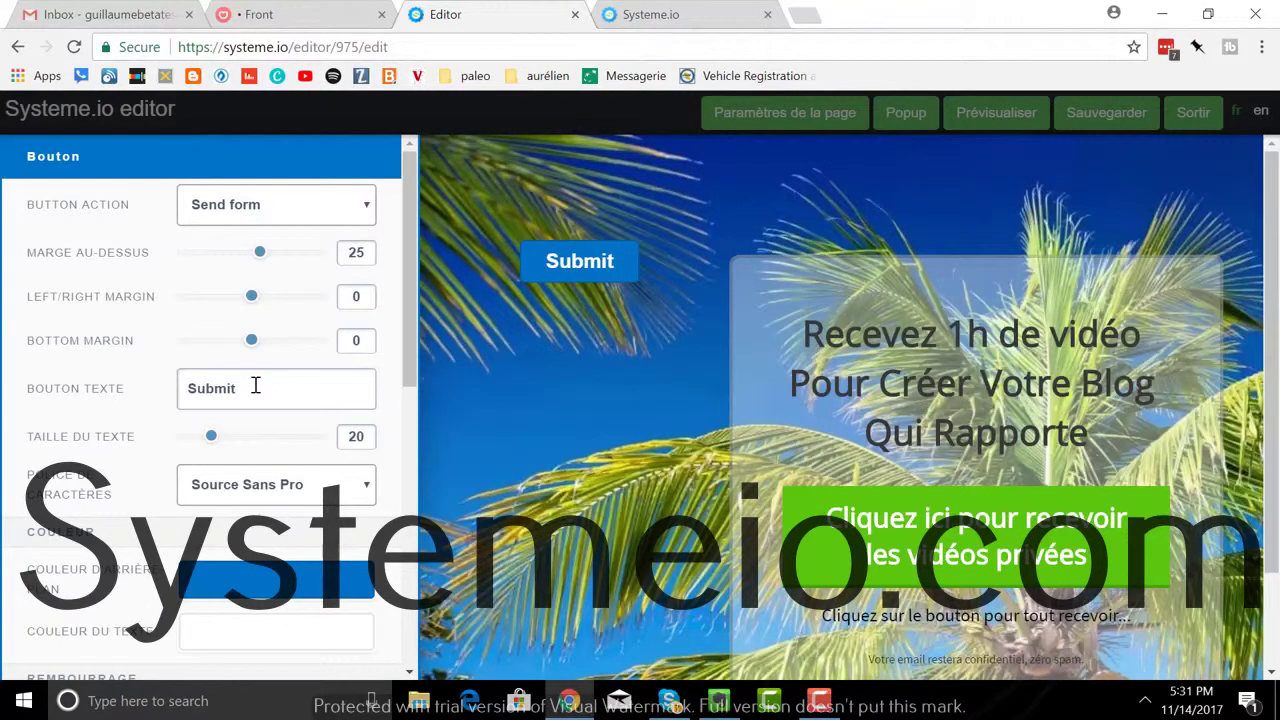
# Step: Change the button label from Submit to 'Cliquez ici pour obtenir mon ebook gratuit !'
pyautogui.moveTo(255, 388); pyautogui.dragTo(150, 387)
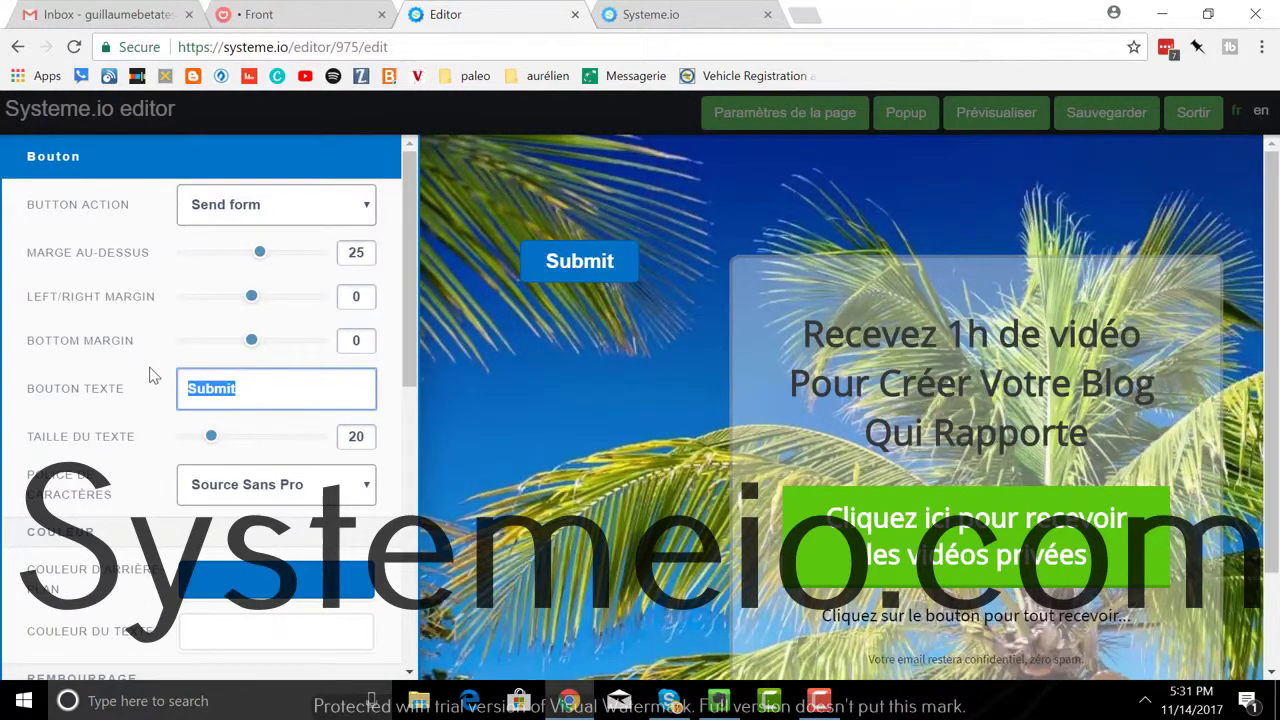
pyautogui.write('Cliquez ici ')
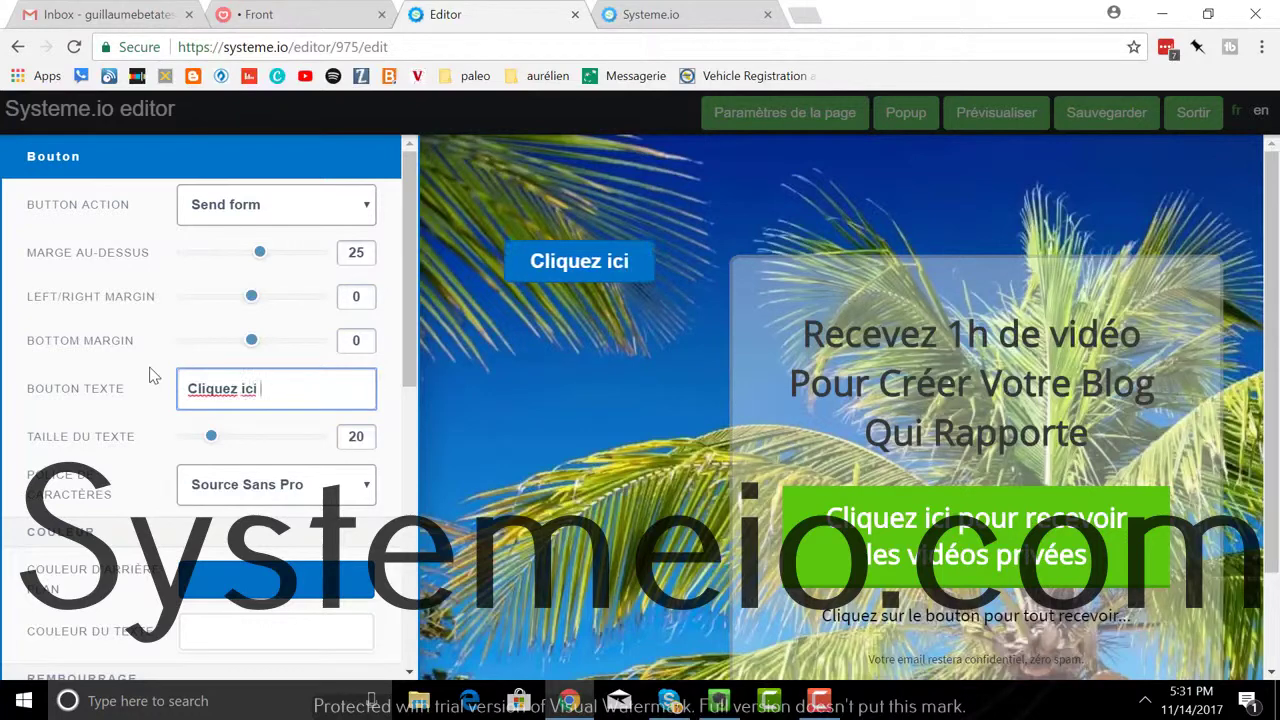
pyautogui.write('pour ')
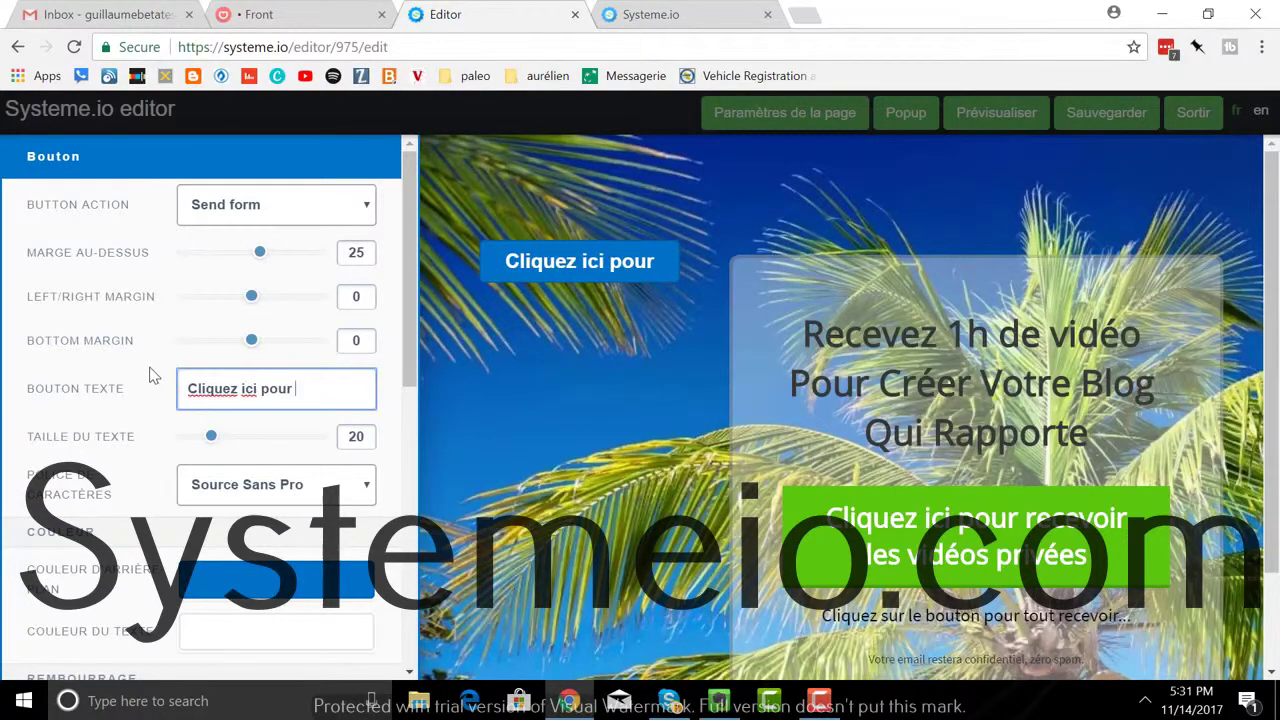
pyautogui.write('obtenir')
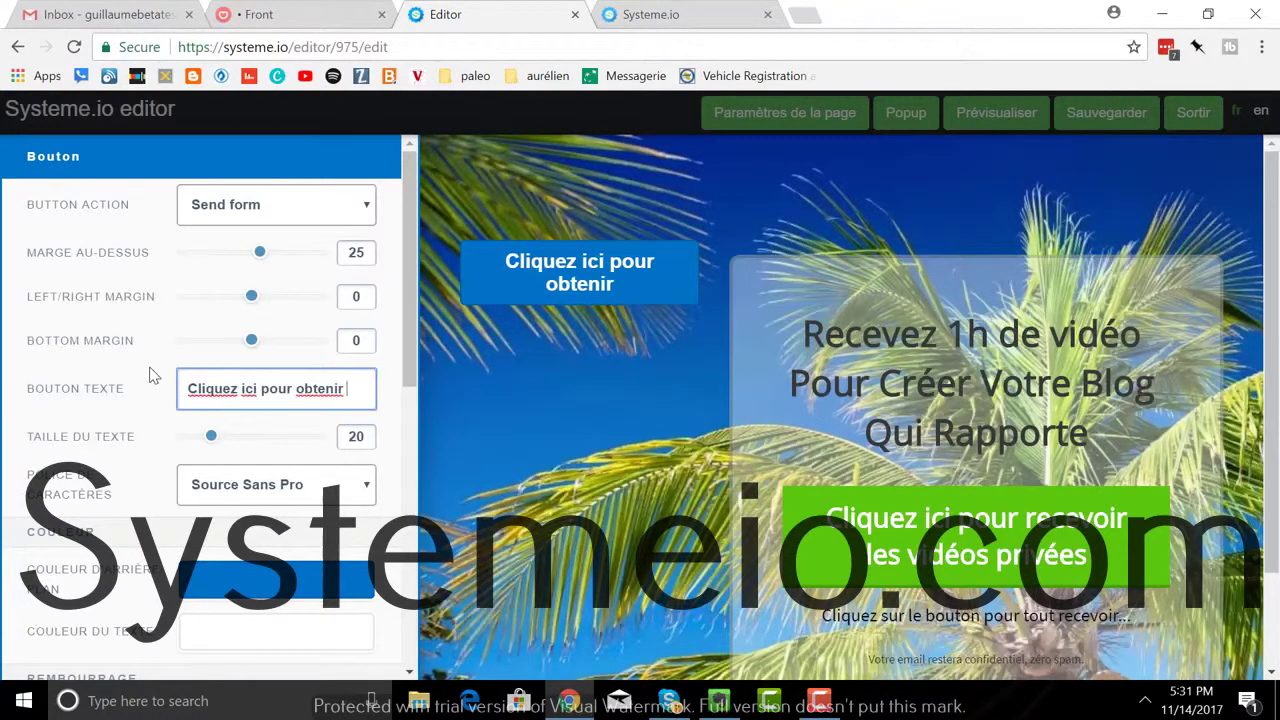
pyautogui.write(' mon ebook')
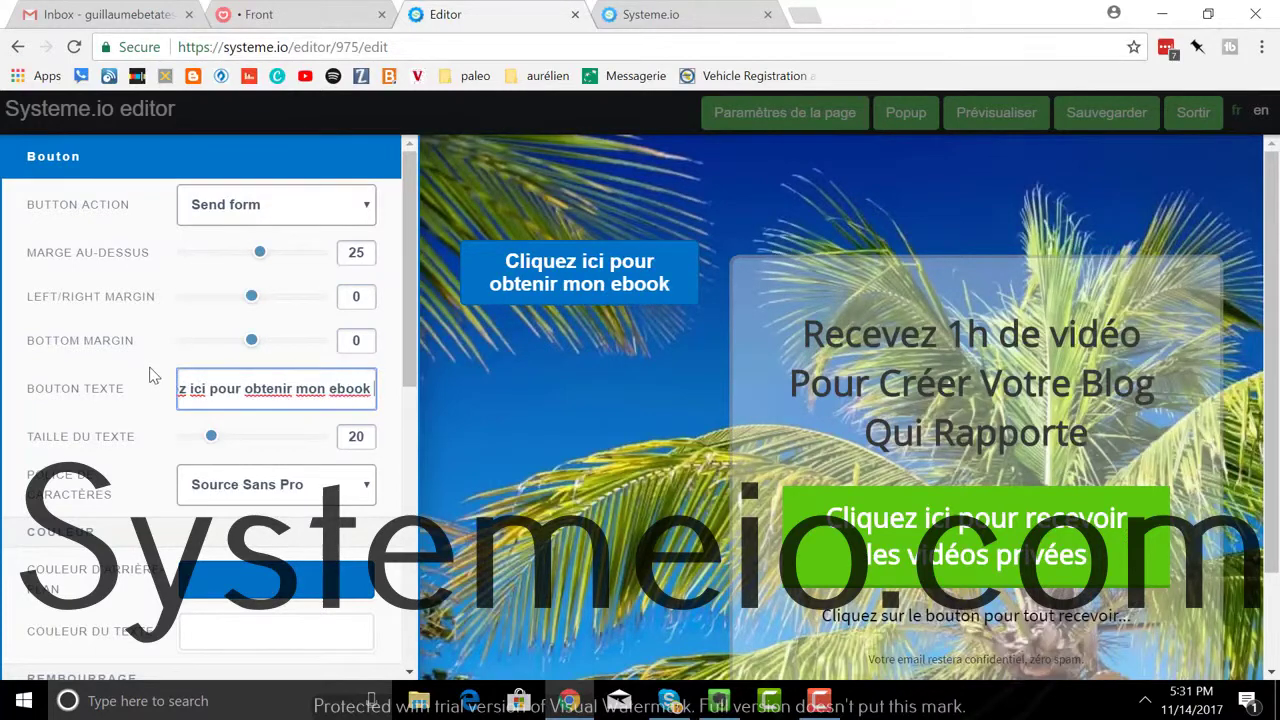
pyautogui.write(' gratuit !')
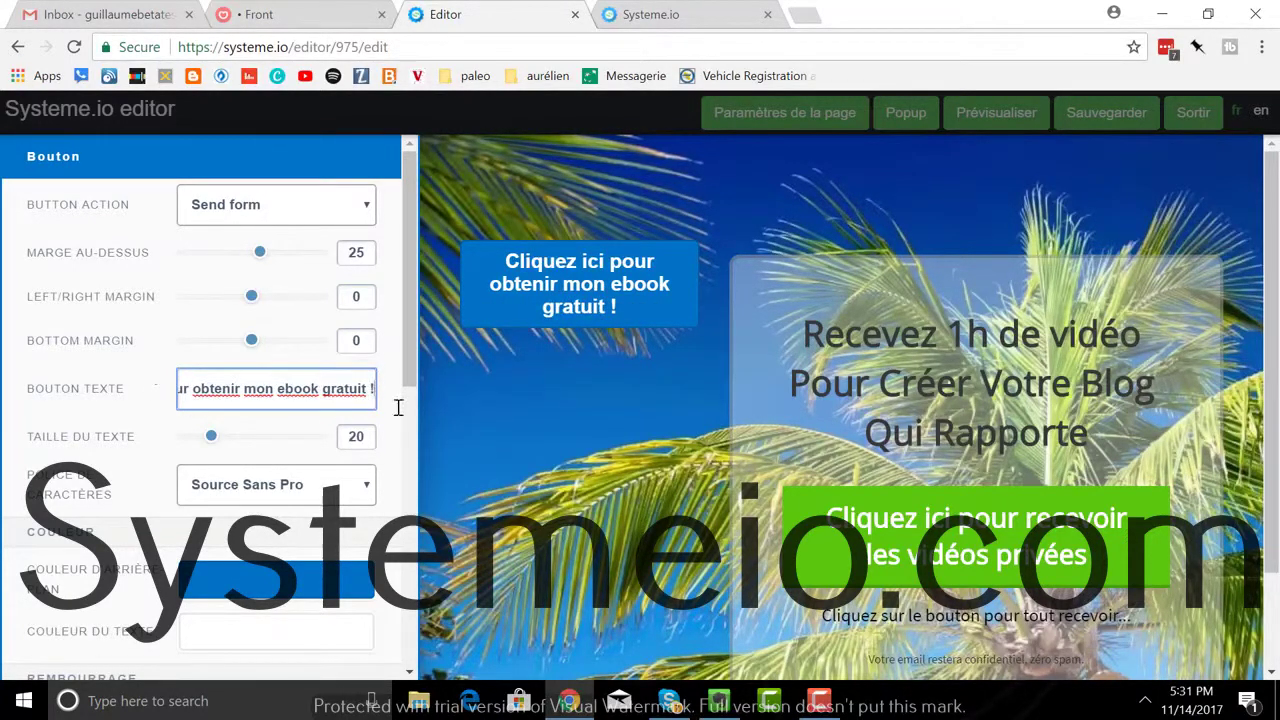
pyautogui.click(576, 494)
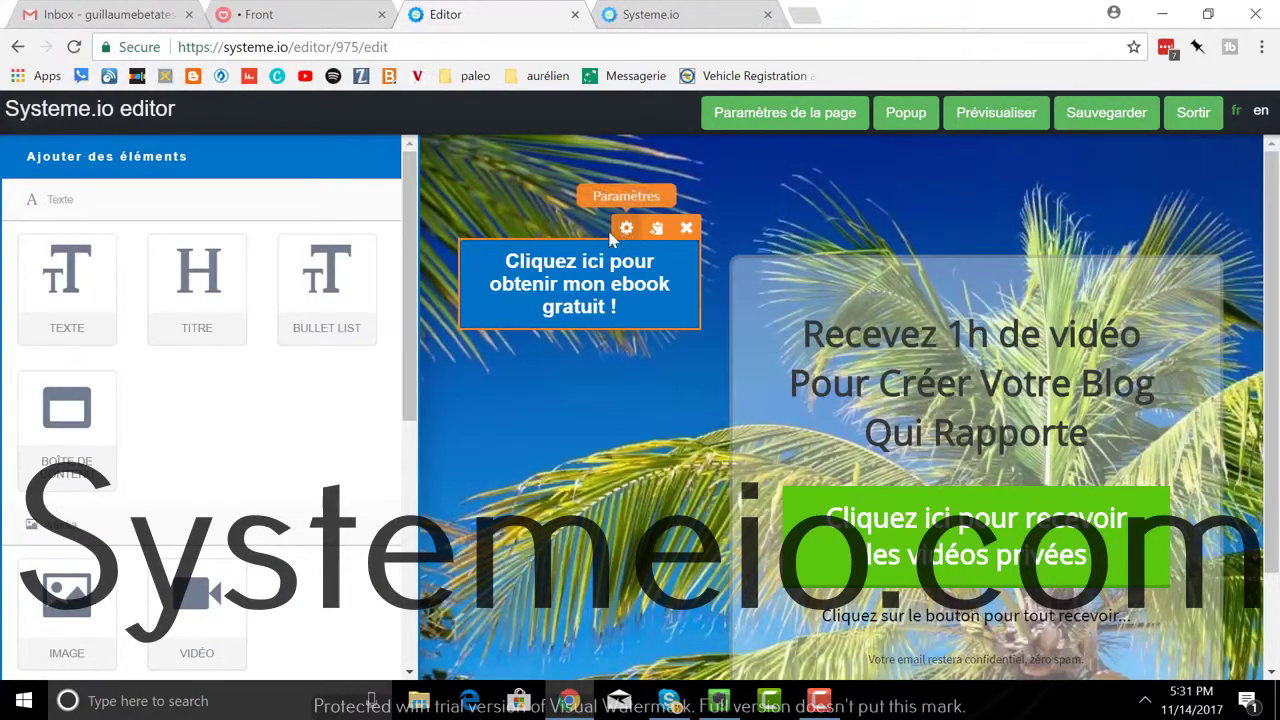
pyautogui.click(626, 228)
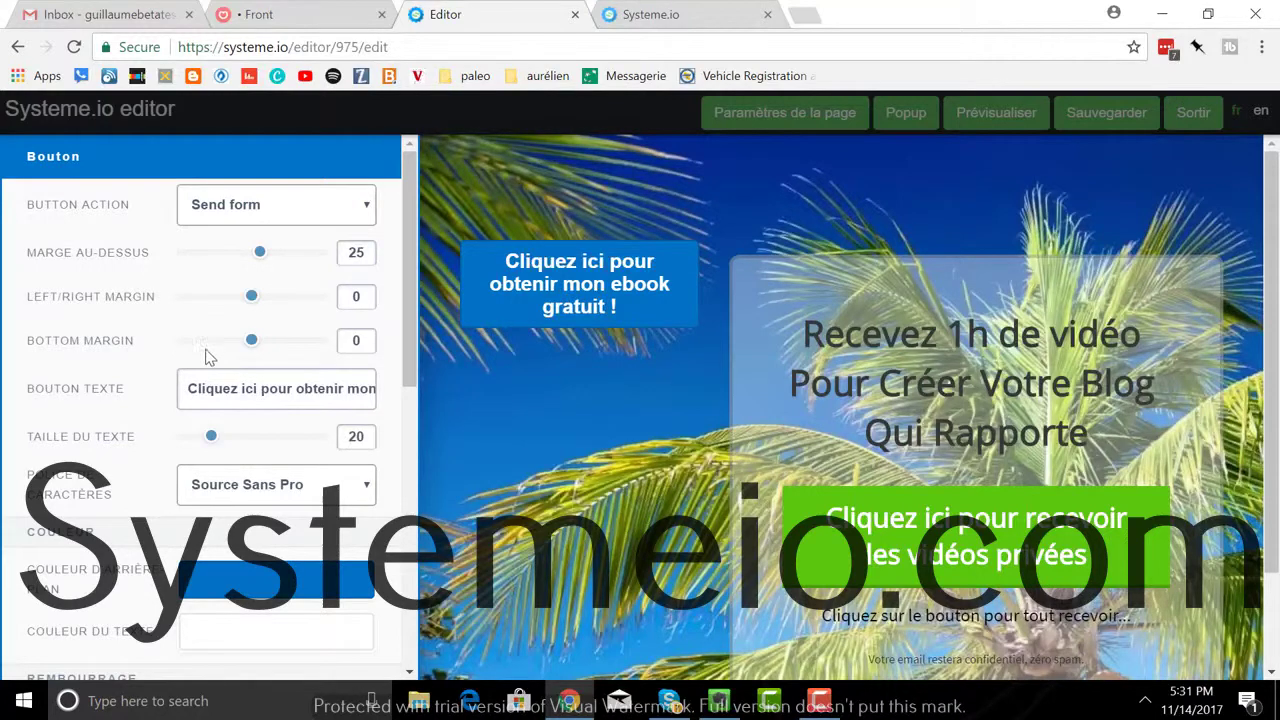
pyautogui.scroll(-4, 205, 357)
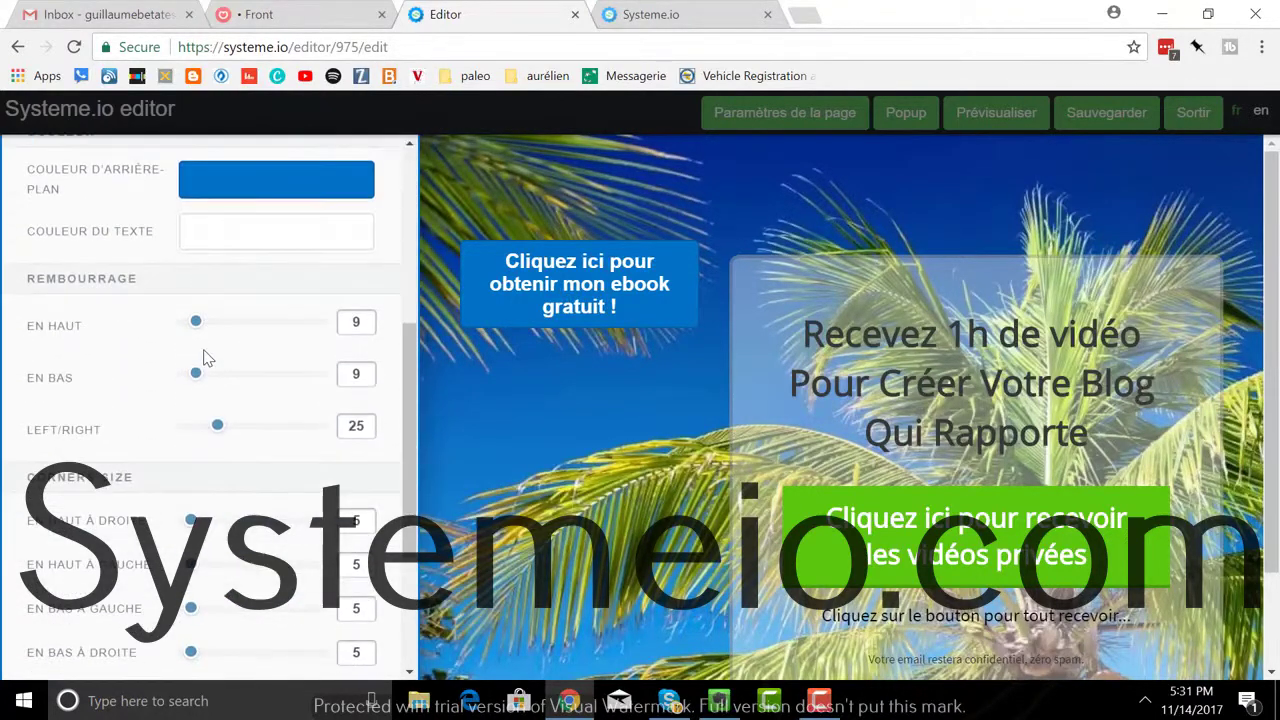
pyautogui.scroll(2, 203, 357)
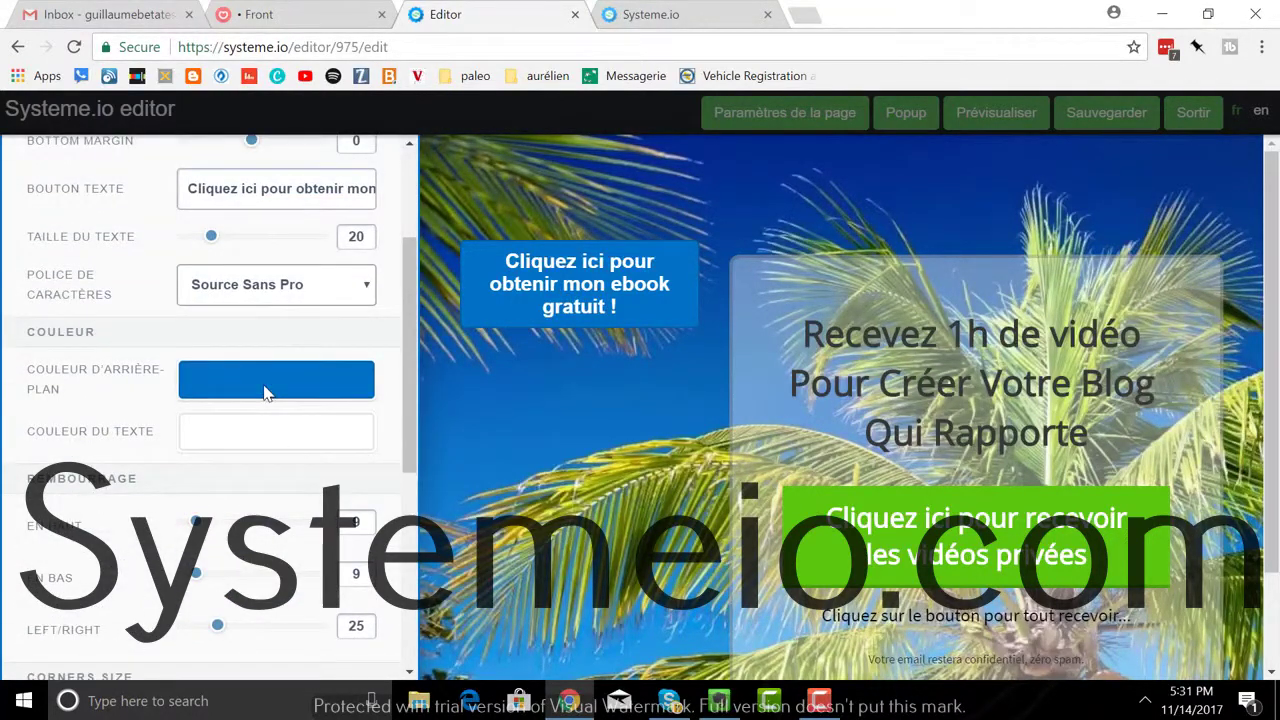
# Step: Set the ebook button's background colour to red
pyautogui.click(265, 391)
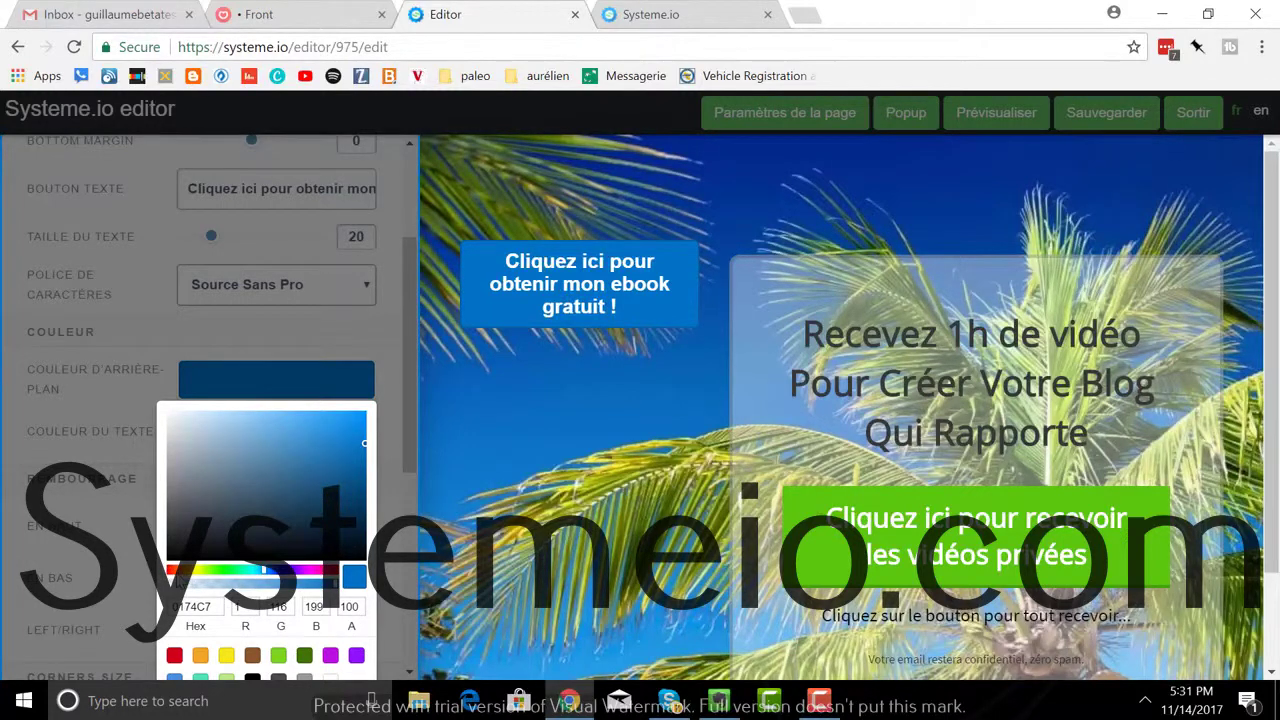
pyautogui.click(169, 571)
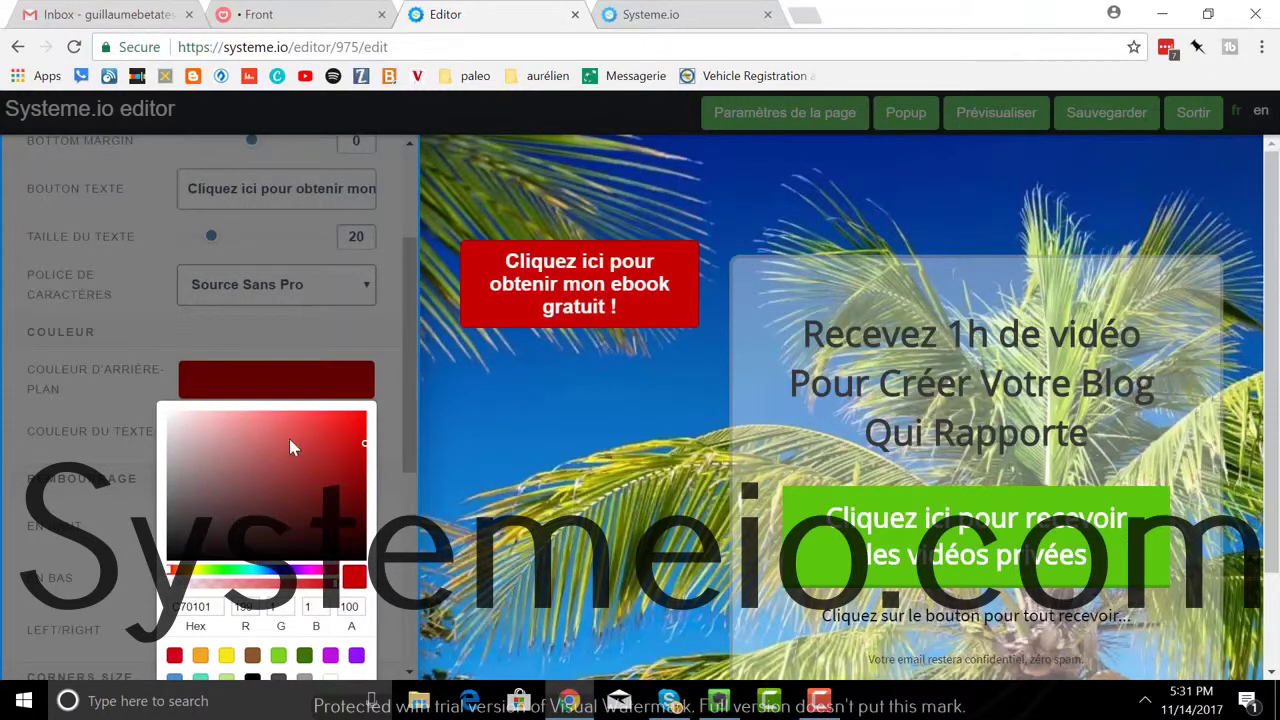
pyautogui.click(388, 434)
# Step: Increase the button's padding to 60 top and 63 bottom, with wider left/right padding
pyautogui.scroll(-1, 262, 512)
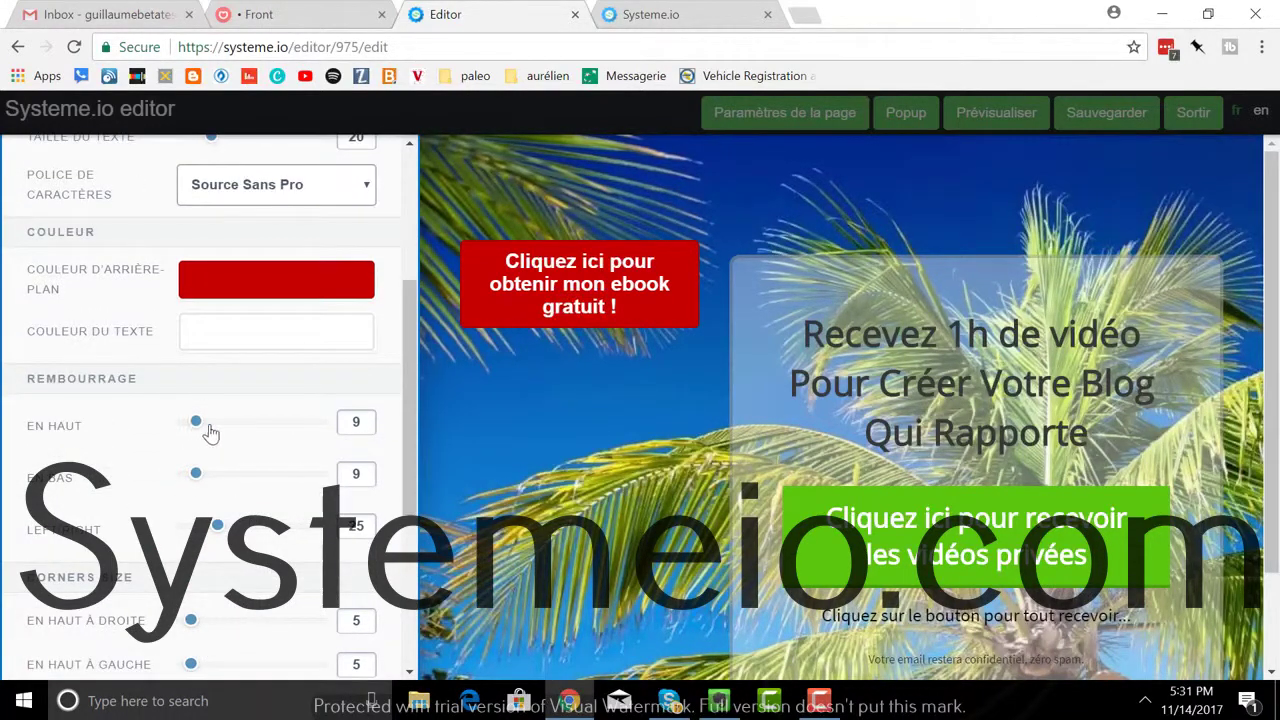
pyautogui.moveTo(200, 424); pyautogui.dragTo(262, 435)
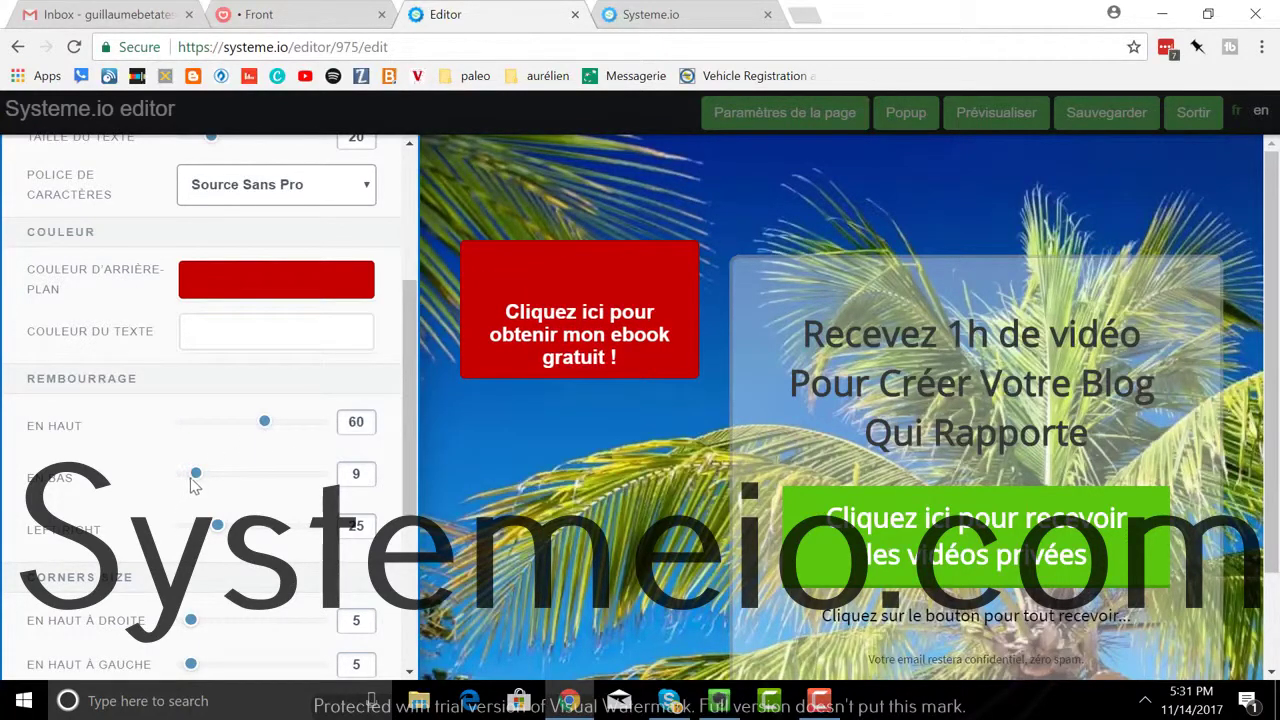
pyautogui.moveTo(196, 476); pyautogui.dragTo(268, 475)
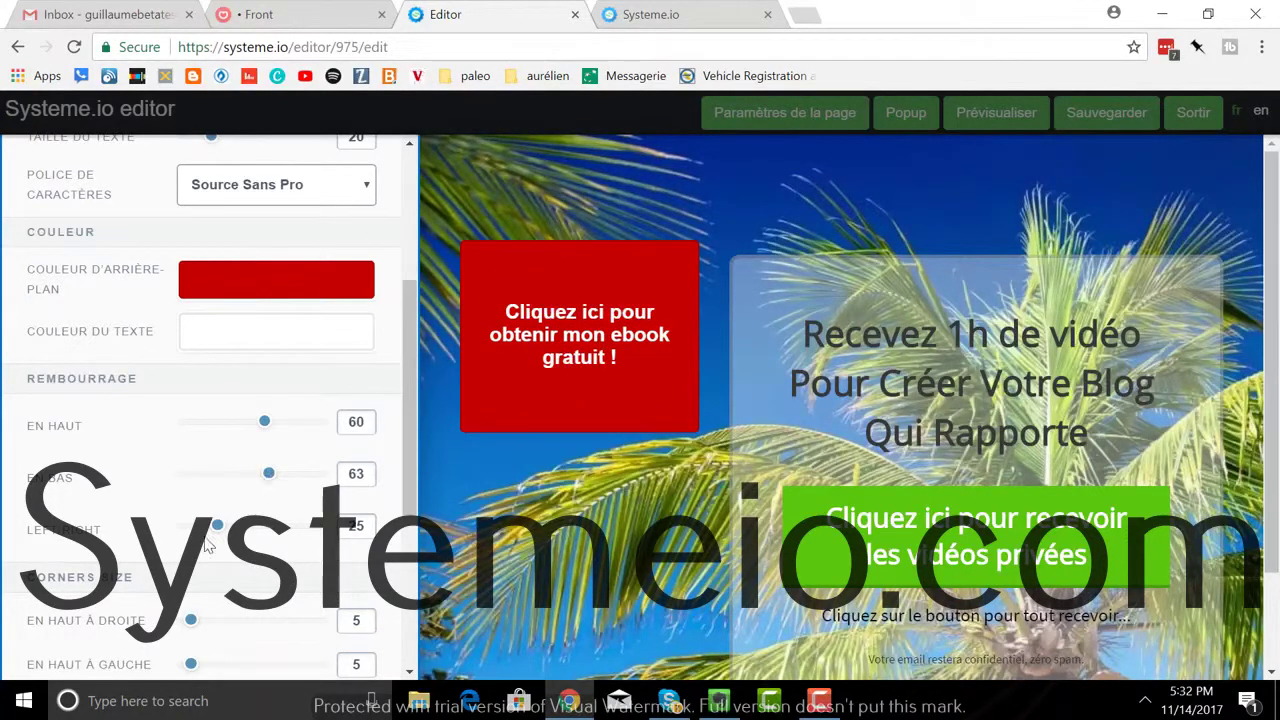
pyautogui.moveTo(219, 535); pyautogui.dragTo(251, 537)
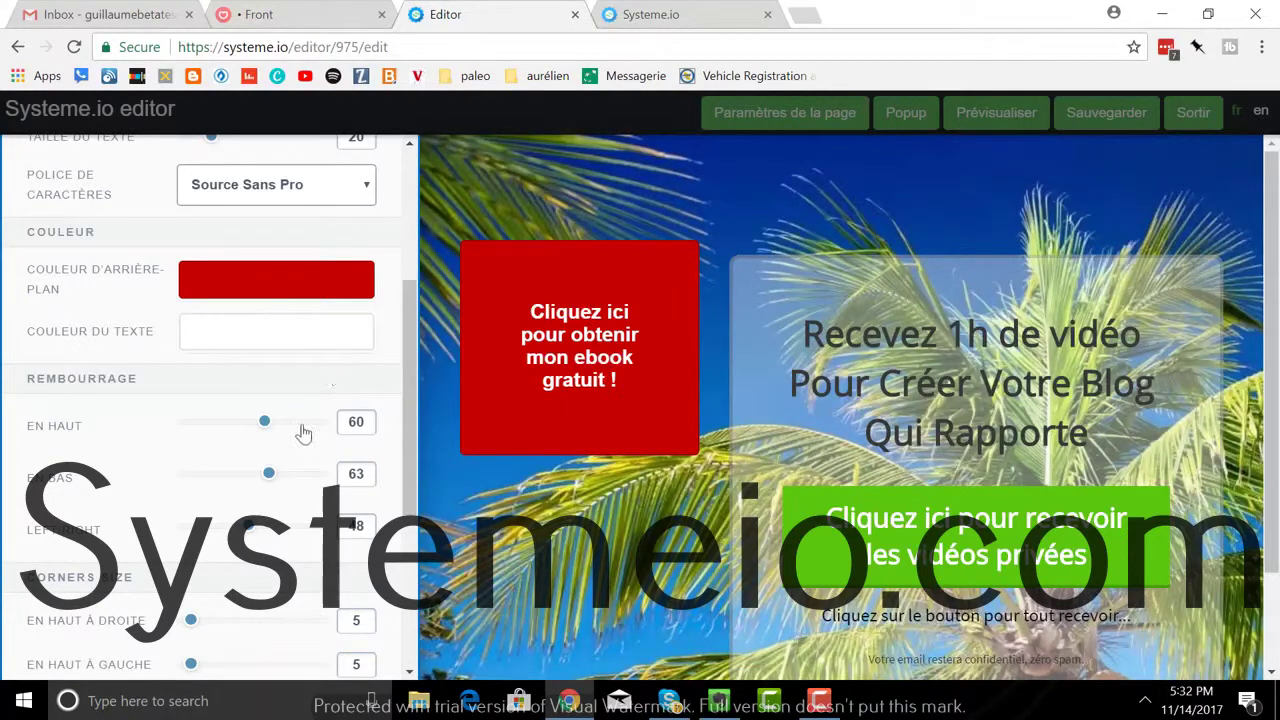
# Step: Round the red button's four corners to about 49, 68, 75 and 72, then delete the red box
pyautogui.scroll(-3, 257, 420)
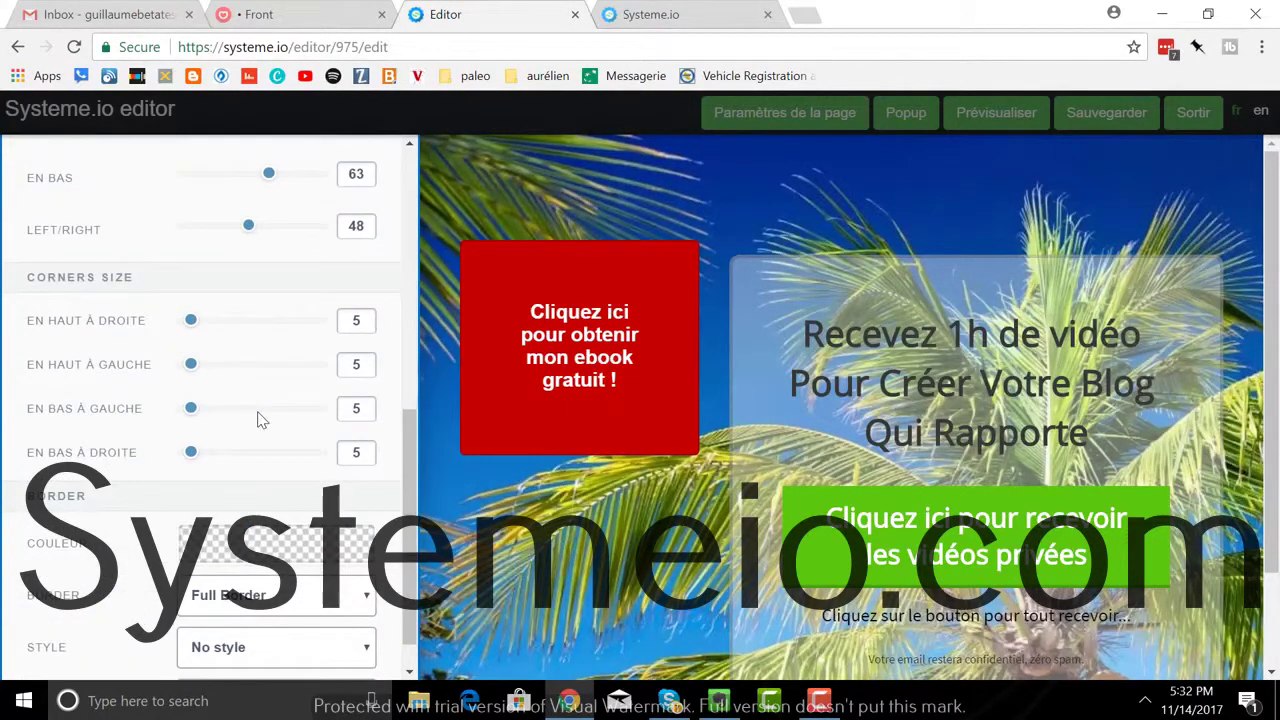
pyautogui.scroll(-1, 257, 420)
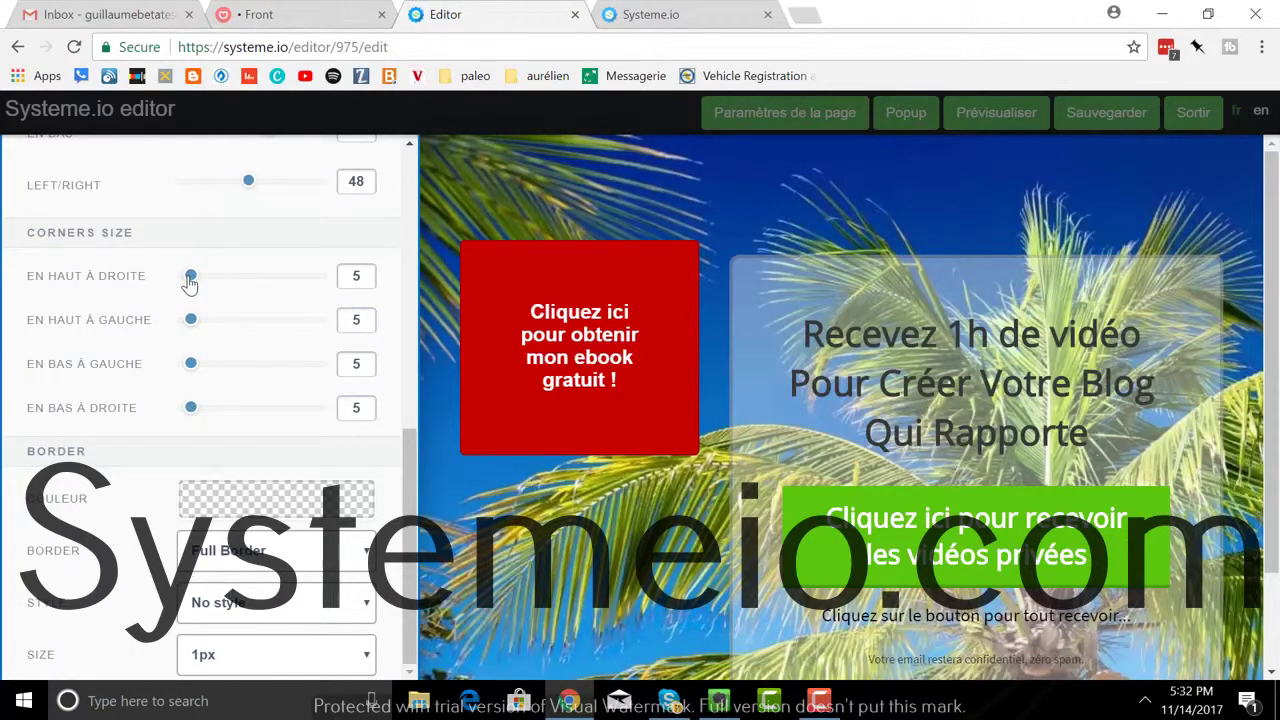
pyautogui.moveTo(190, 278); pyautogui.dragTo(250, 277)
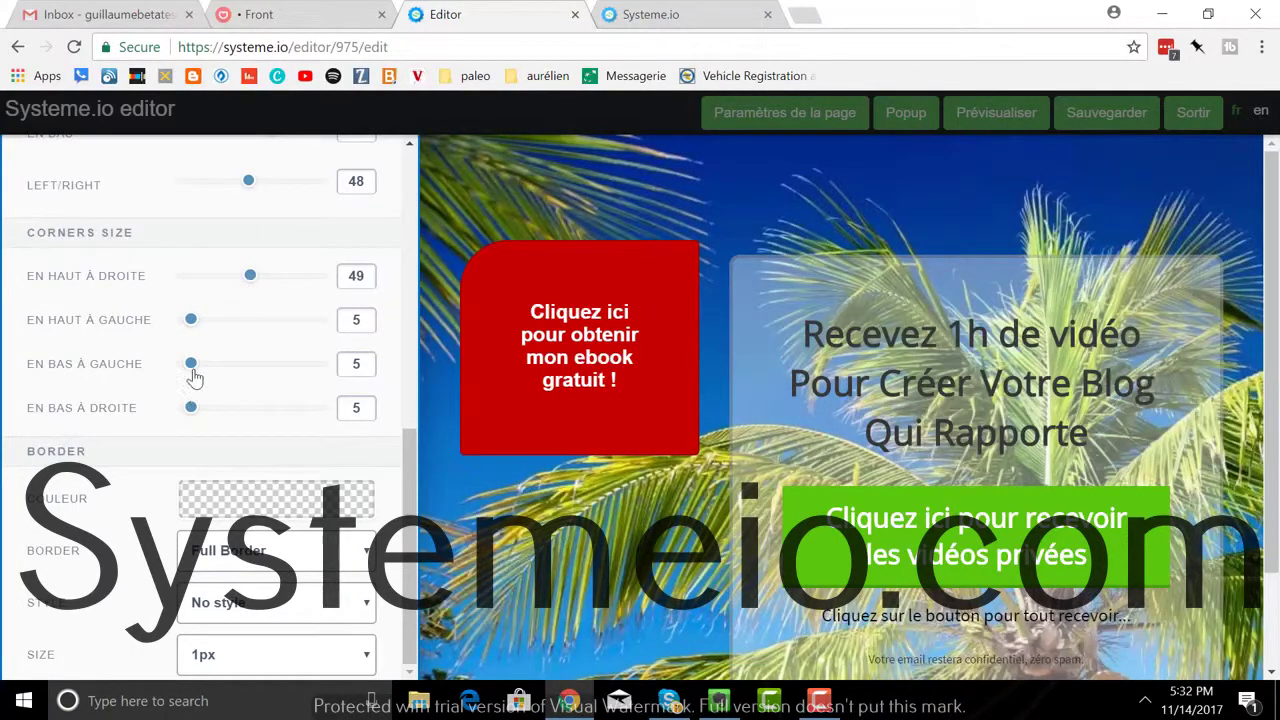
pyautogui.moveTo(191, 363); pyautogui.dragTo(285, 365)
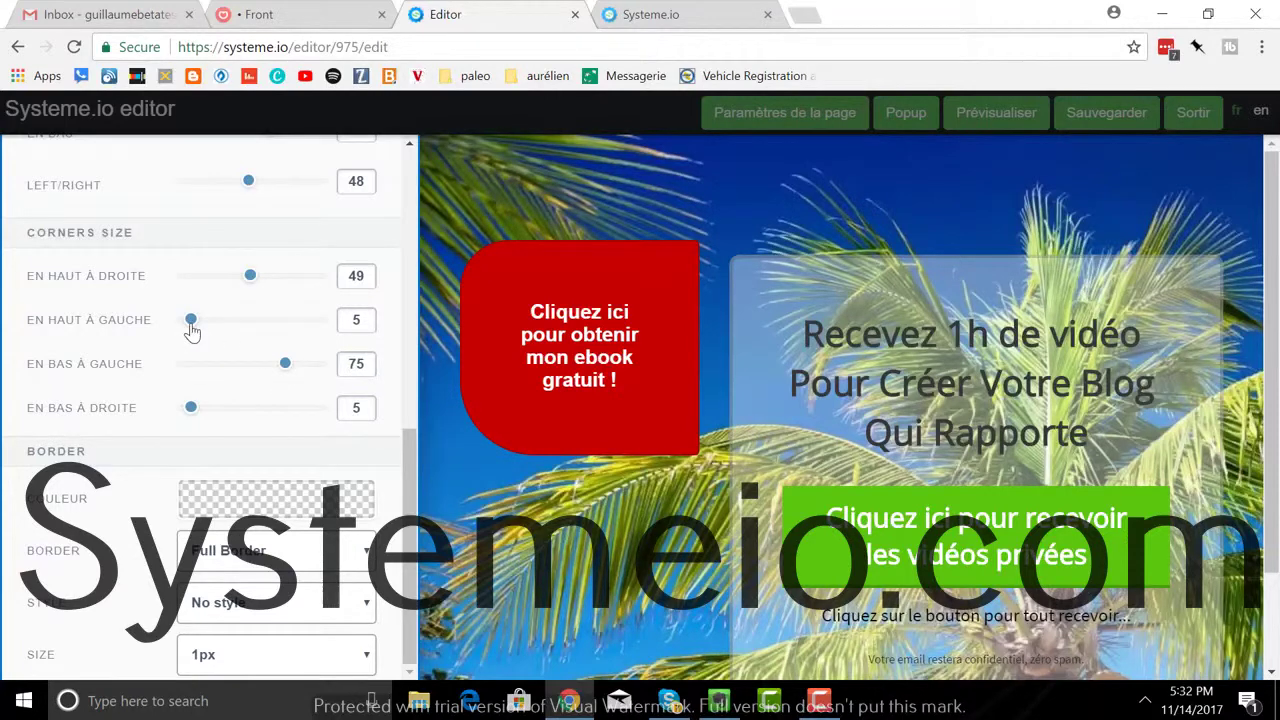
pyautogui.moveTo(192, 330); pyautogui.dragTo(276, 322)
pyautogui.moveTo(190, 410); pyautogui.dragTo(283, 413)
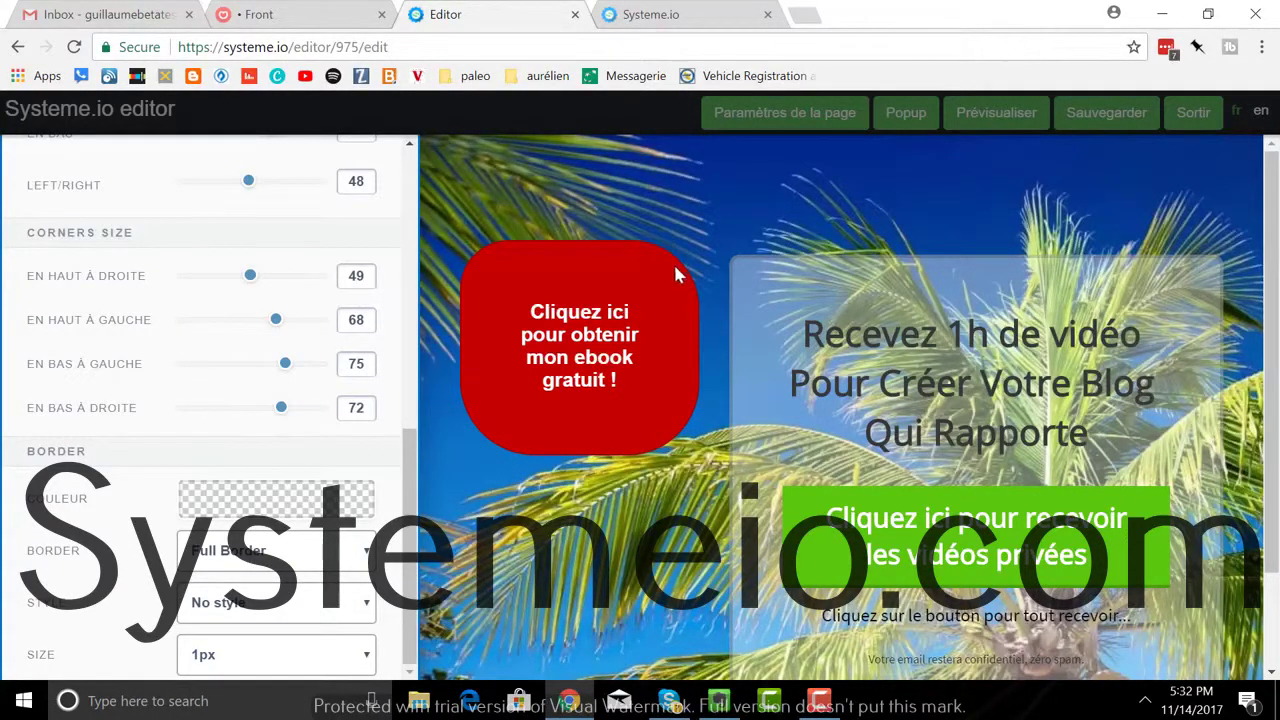
pyautogui.click(656, 229)
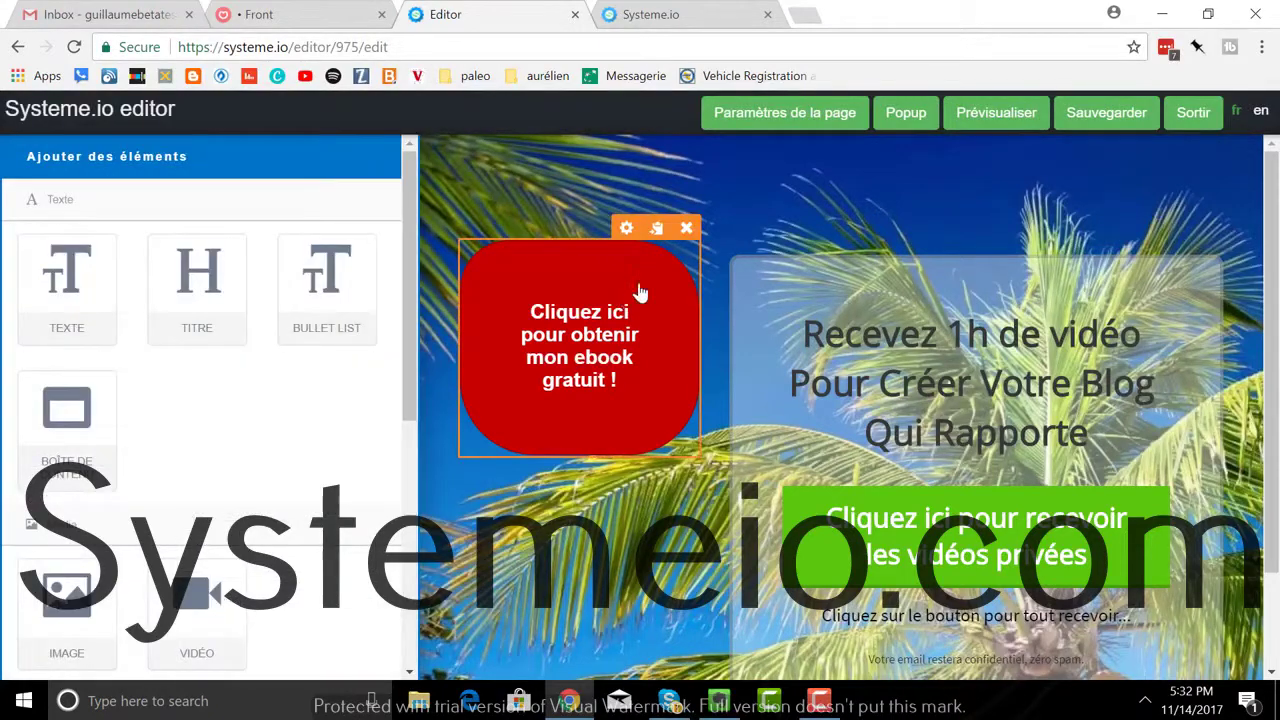
pyautogui.click(687, 228)
# Step: Confirm deleting the red box and erase the old headline text
pyautogui.click(734, 158)
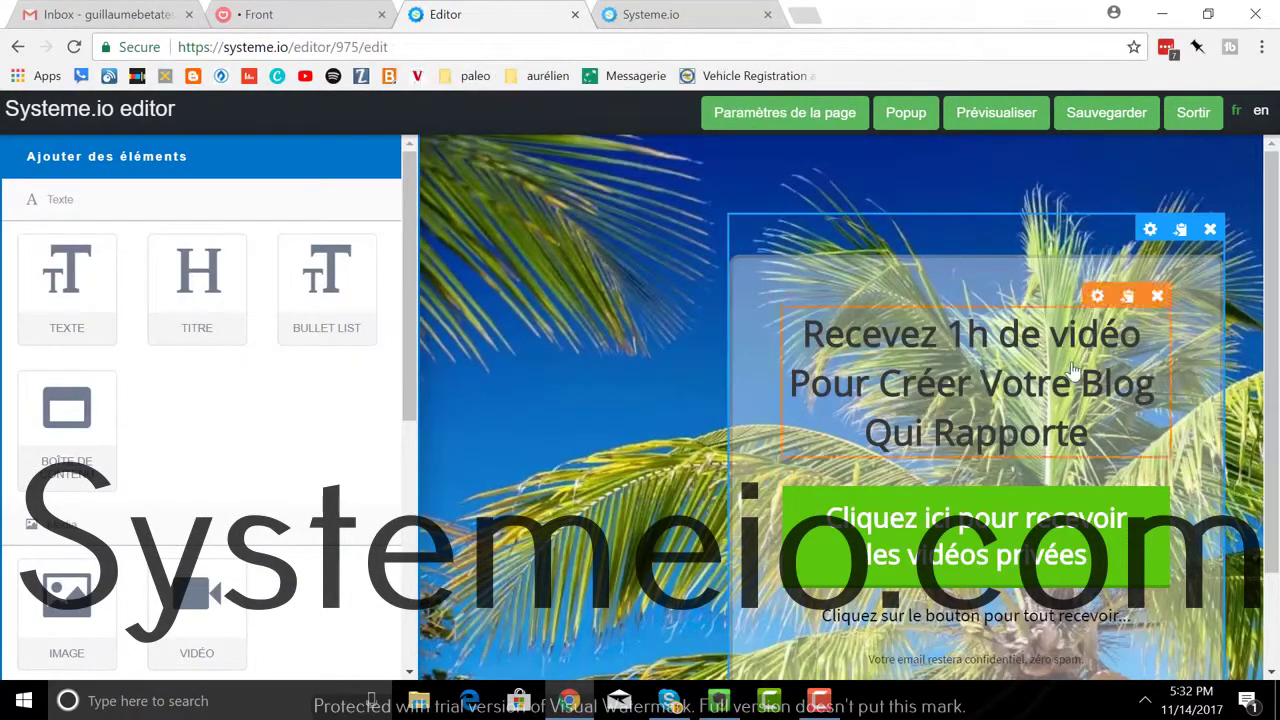
pyautogui.click(985, 388)
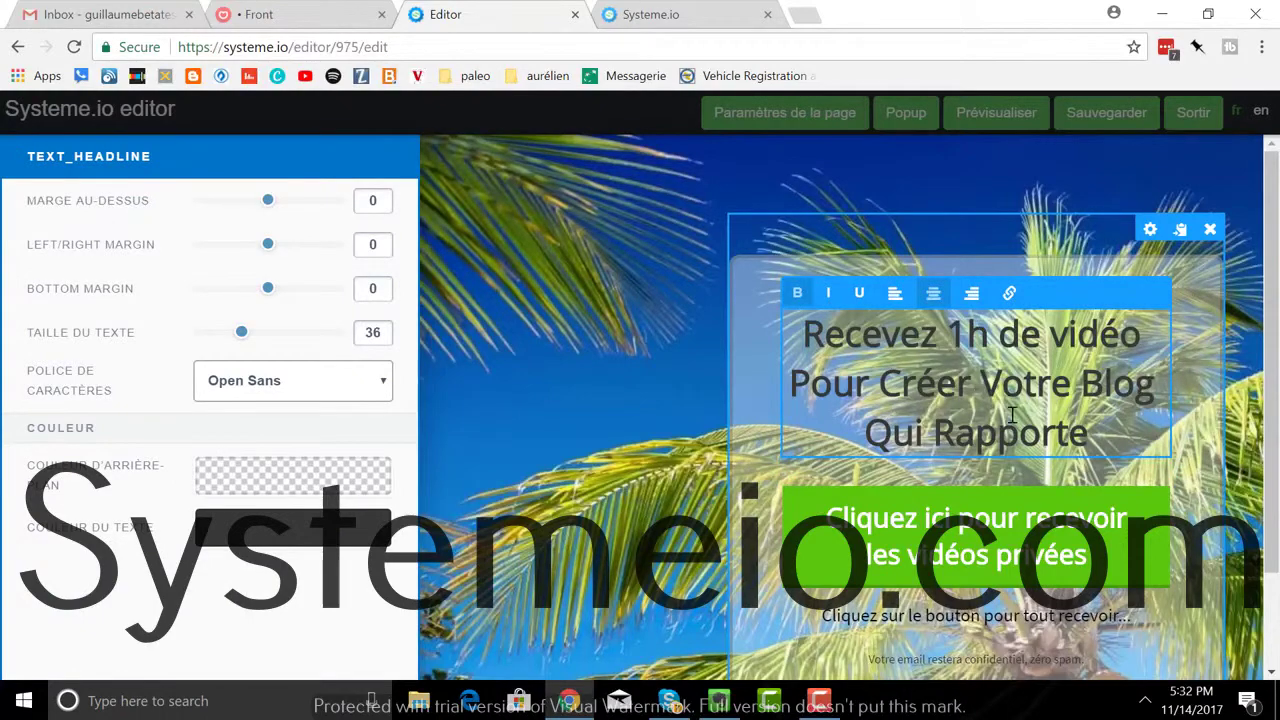
pyautogui.moveTo(1090, 438); pyautogui.dragTo(855, 333)
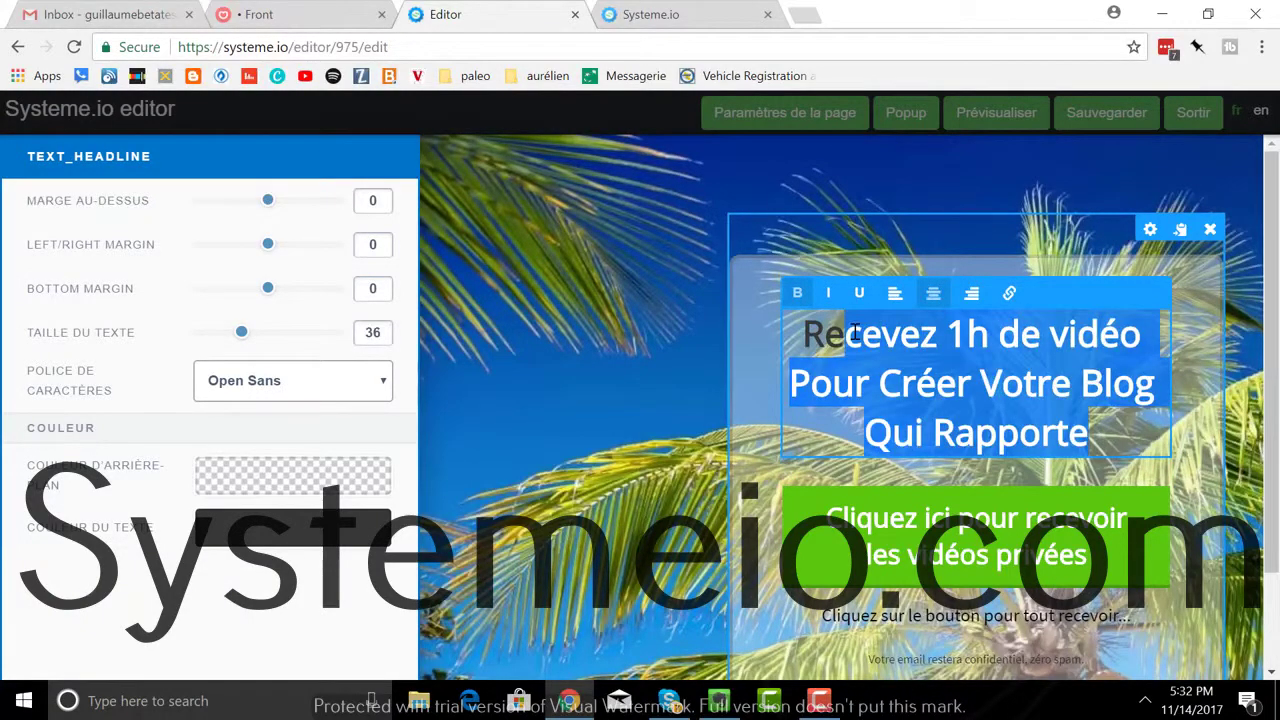
pyautogui.press('BackSpace')
pyautogui.press('BackSpace')
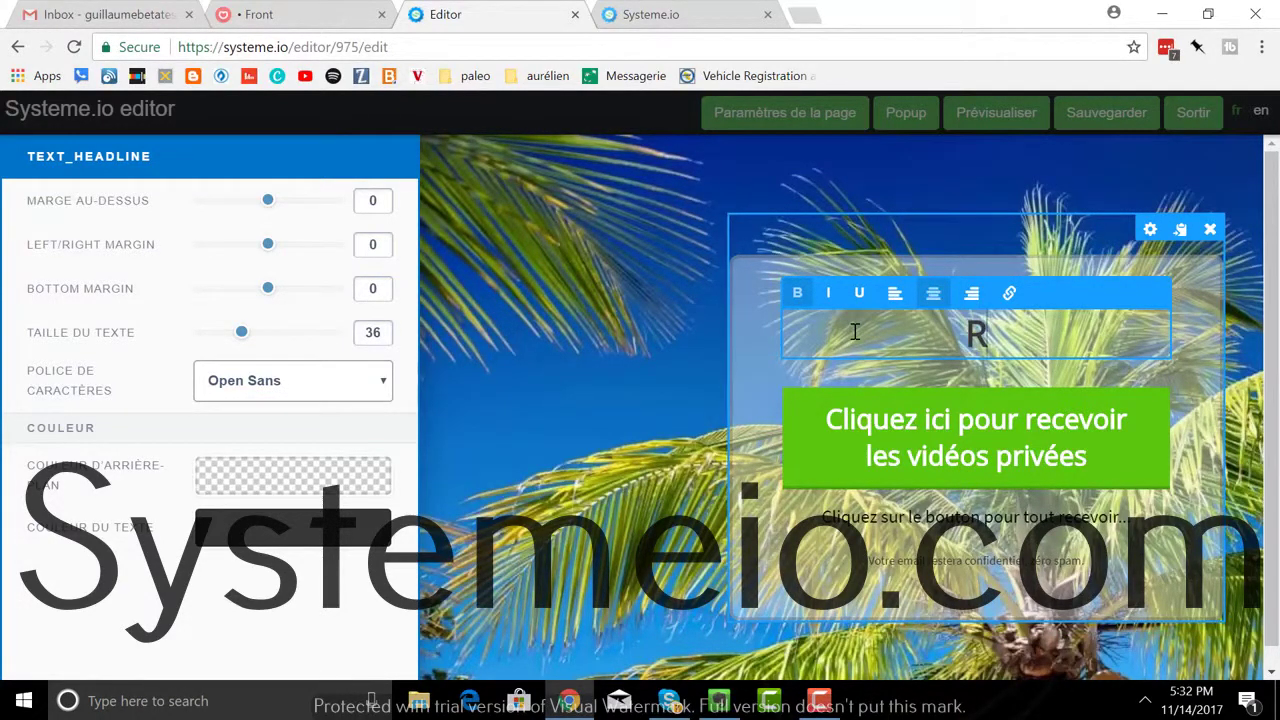
# Step: Write the headline 'Inscrivez-vous ici pour recevoir mon ebook gratuit !' and make it bold
pyautogui.write('eceve')
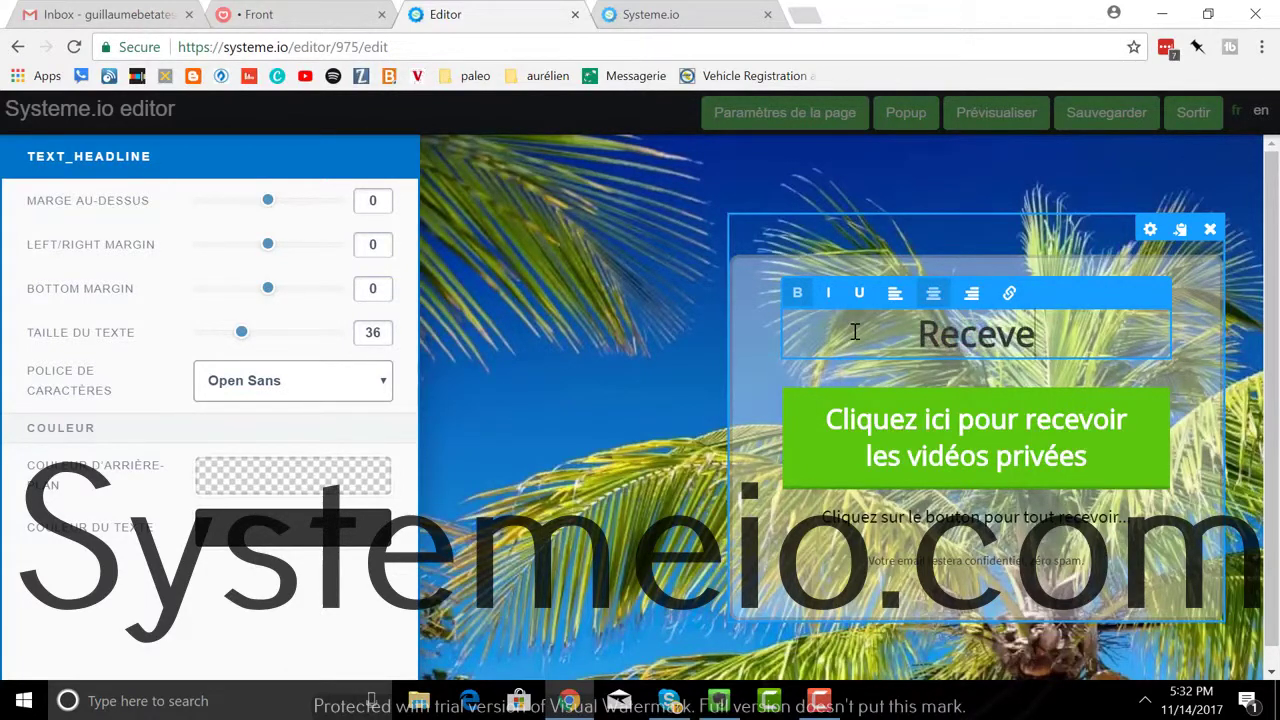
pyautogui.write('z votre')
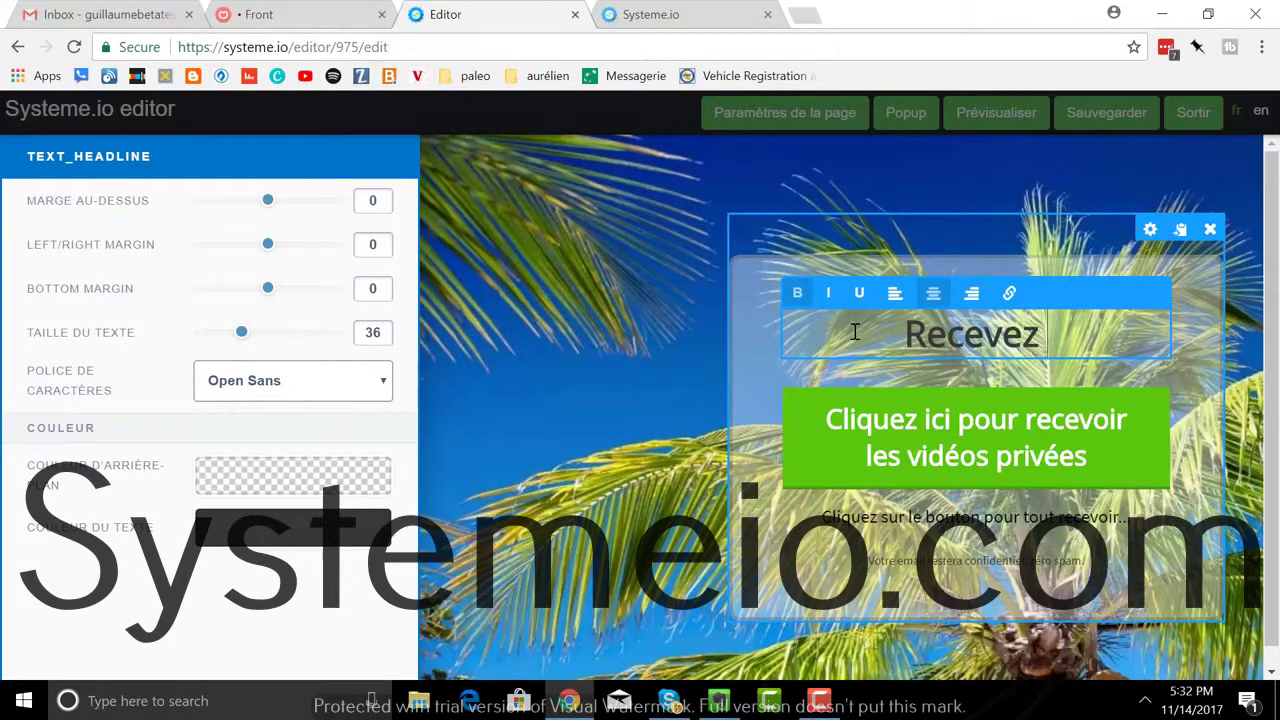
pyautogui.press('BackSpace')
pyautogui.press('BackSpace')
pyautogui.press('BackSpace')
pyautogui.press('BackSpace')
pyautogui.press('BackSpace')
pyautogui.press('BackSpace')
pyautogui.press('BackSpace')
pyautogui.press('BackSpace')
pyautogui.press('BackSpace')
pyautogui.press('BackSpace')
pyautogui.press('BackSpace')
pyautogui.press('BackSpace')
pyautogui.press('BackSpace')
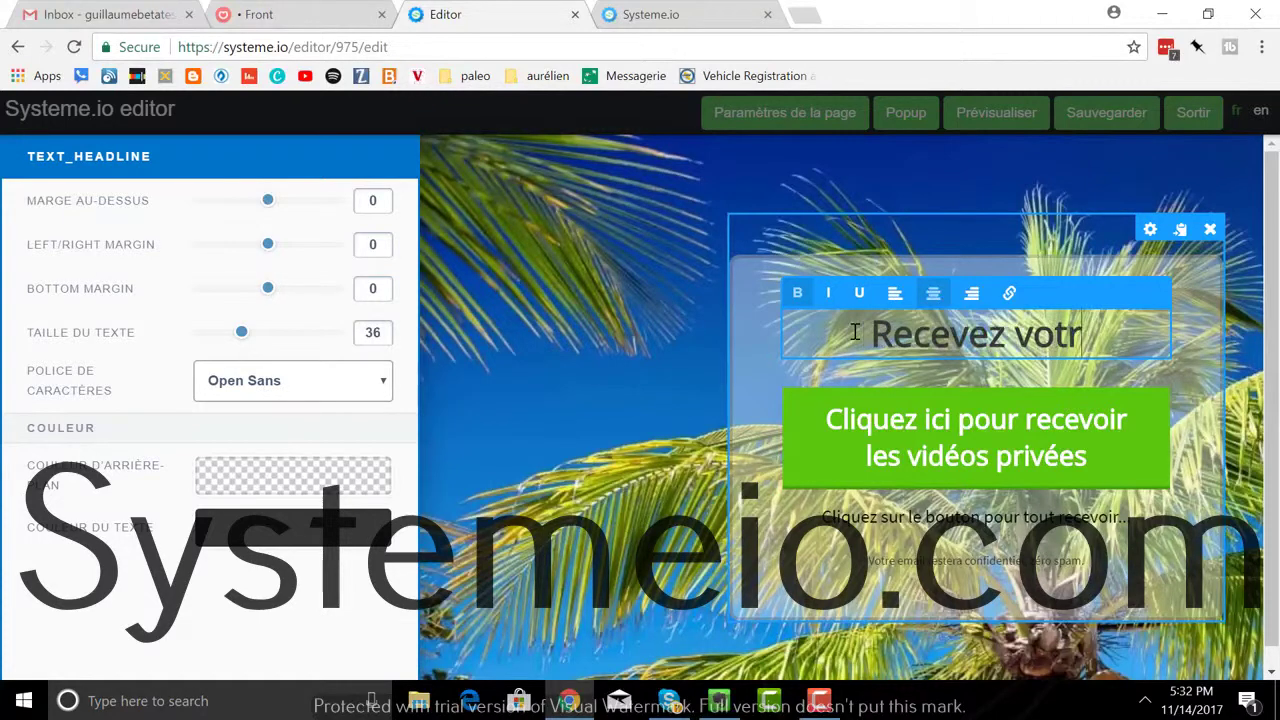
pyautogui.write('Inscr')
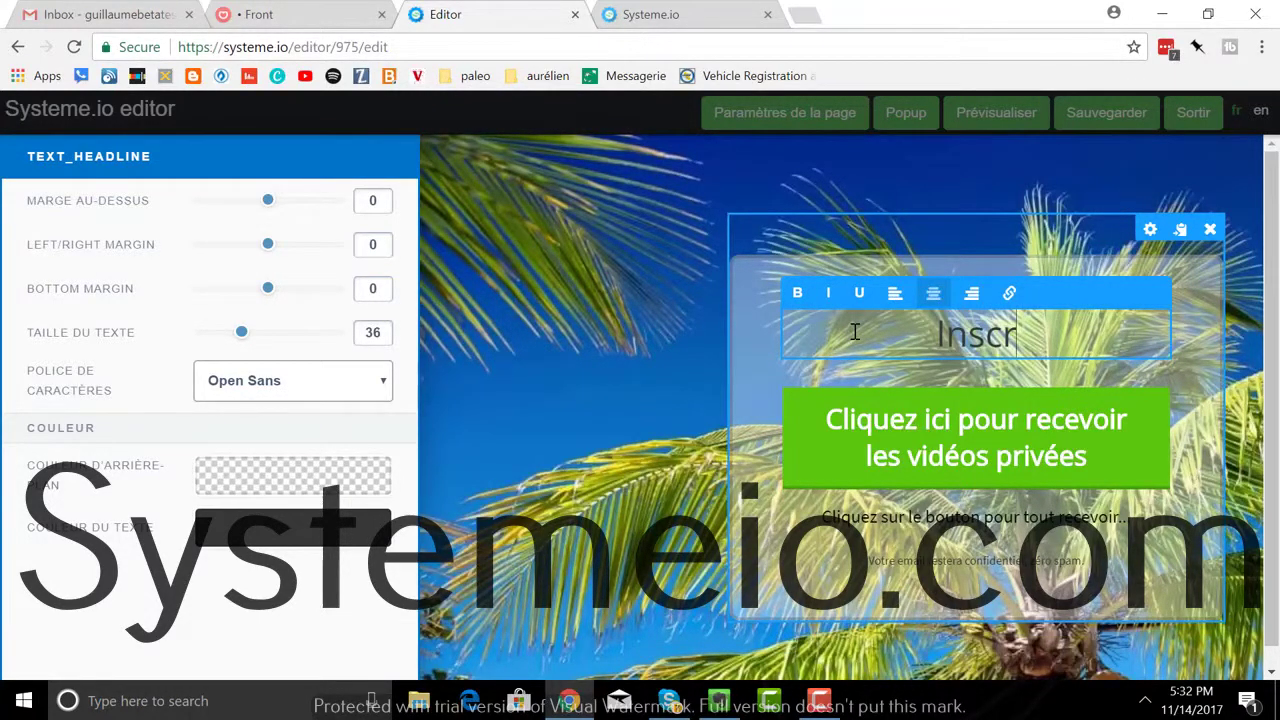
pyautogui.write('ivez-vou')
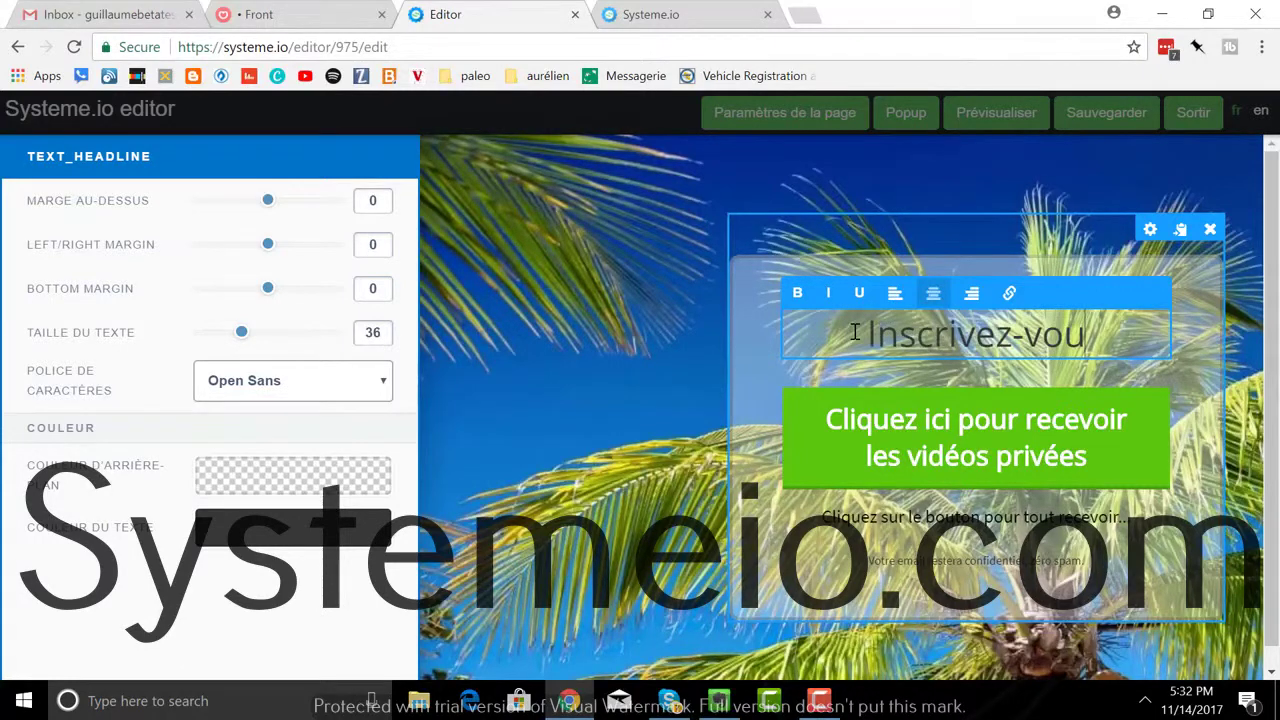
pyautogui.write('s ici pour re')
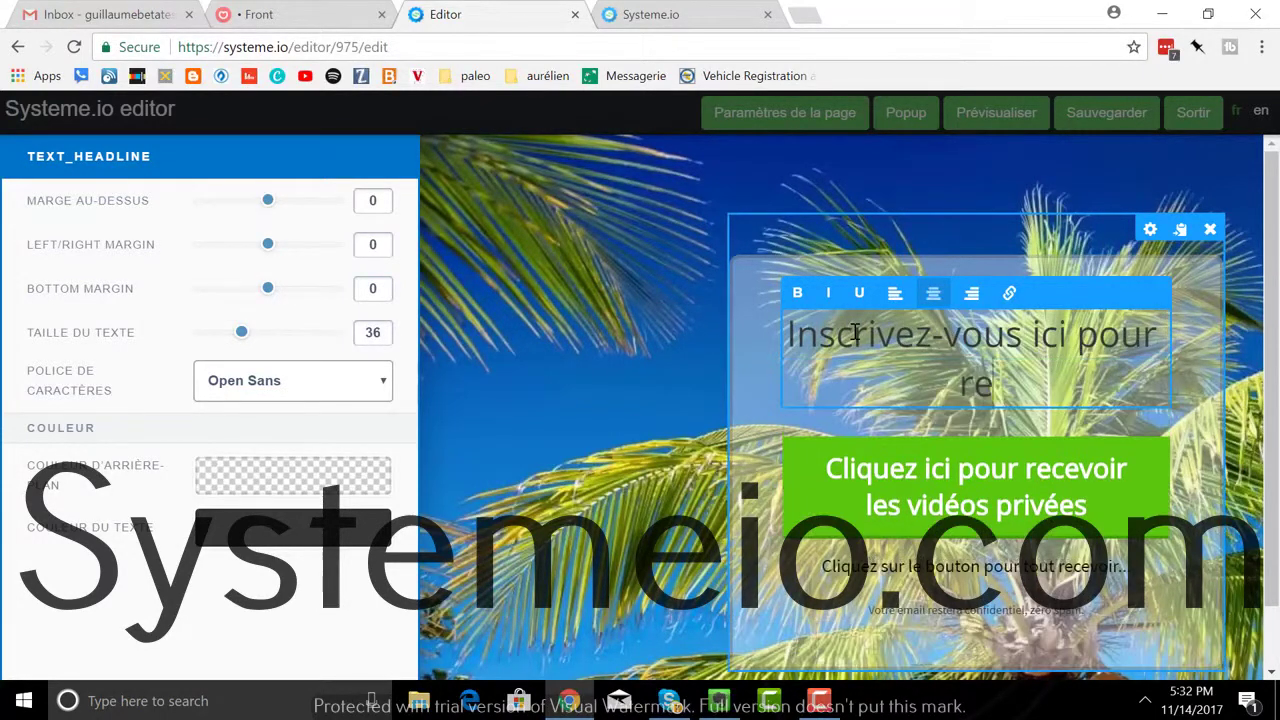
pyautogui.write('cevoir mon ena')
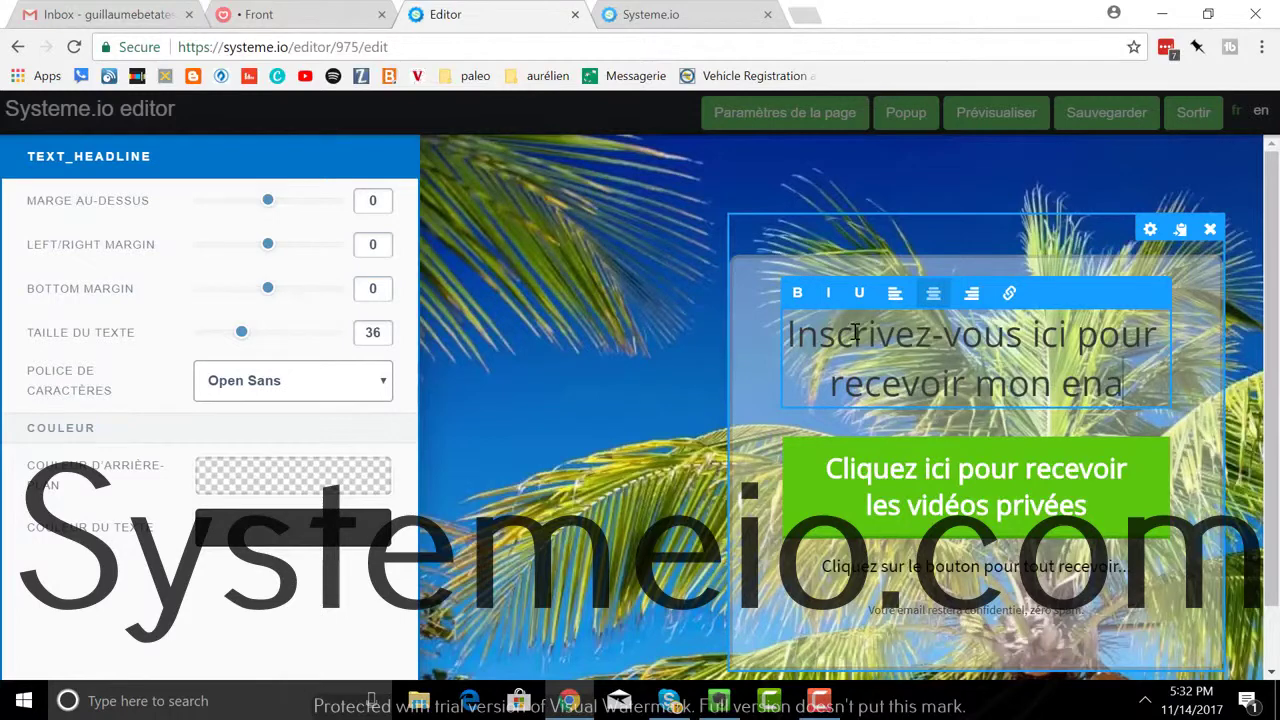
pyautogui.press('BackSpace')
pyautogui.write('book')
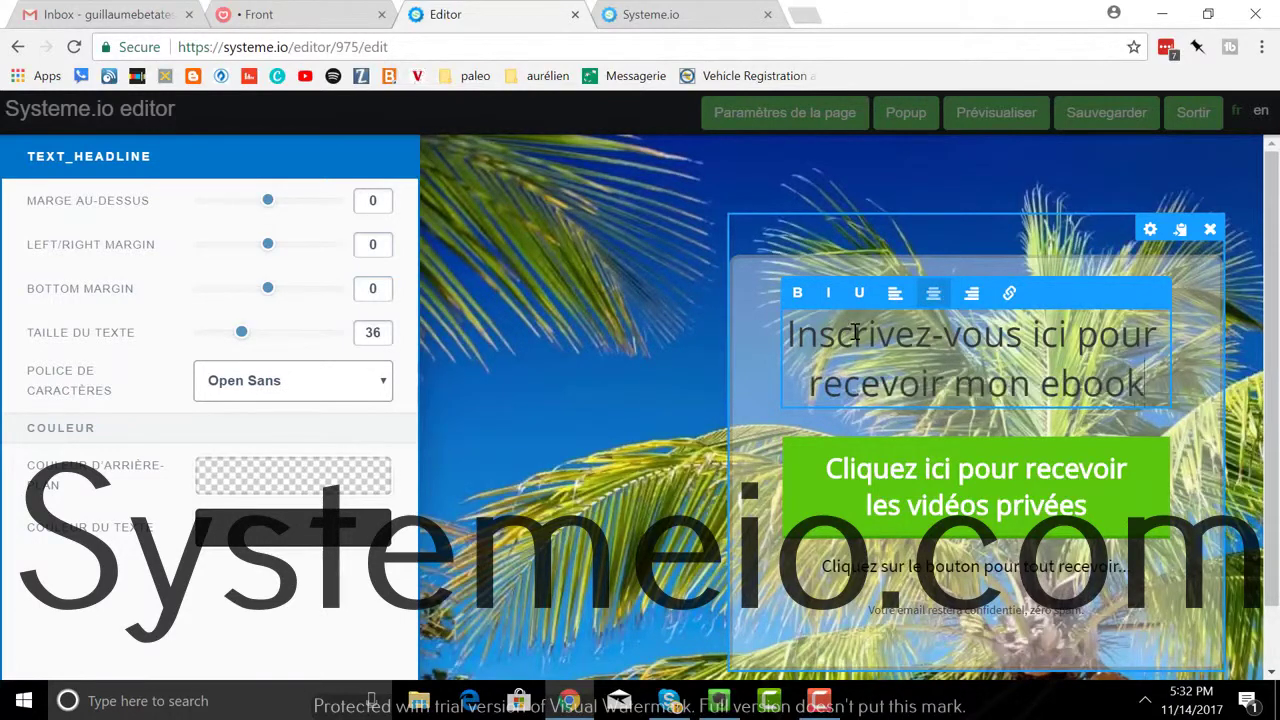
pyautogui.write(' gratuit')
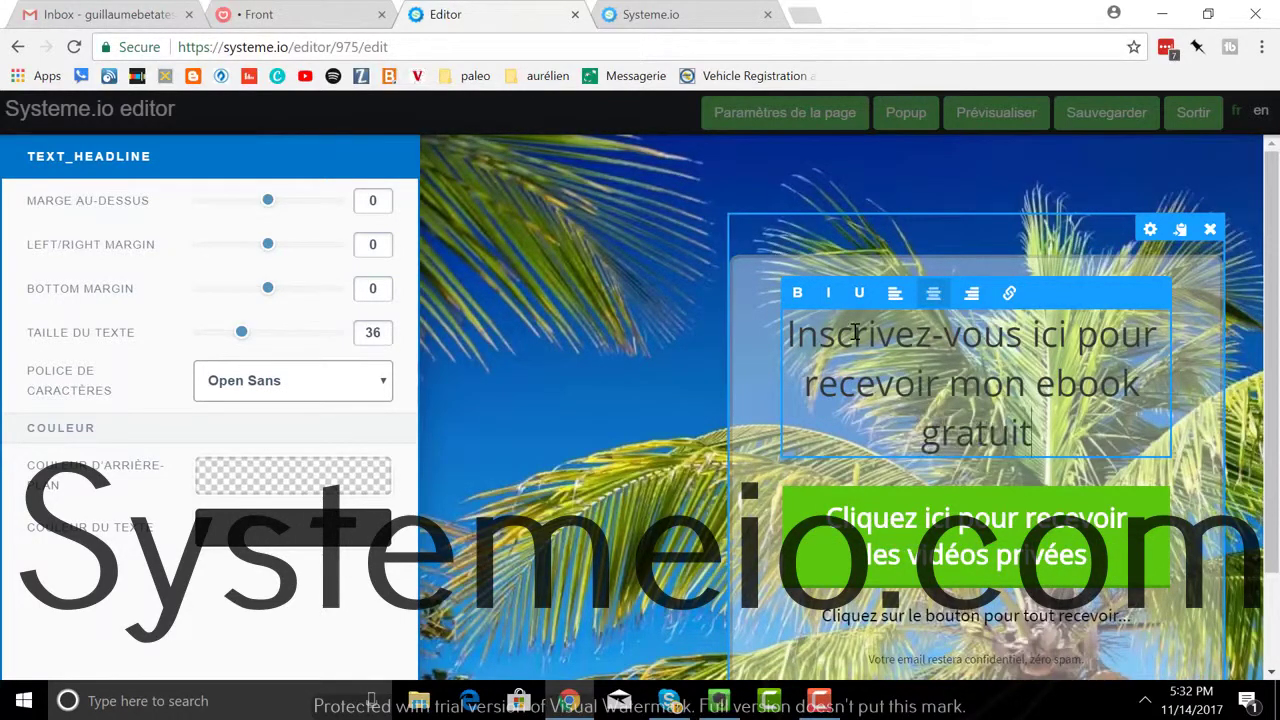
pyautogui.write(' !')
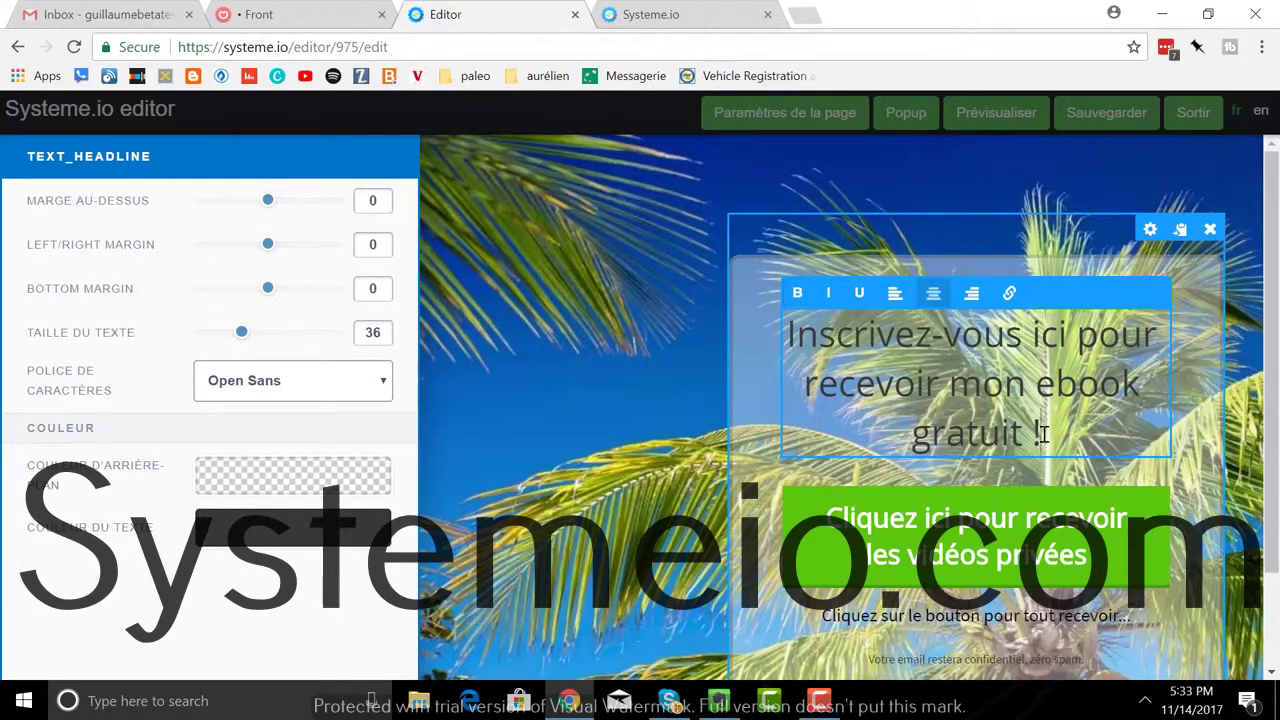
pyautogui.moveTo(1042, 433); pyautogui.dragTo(782, 338)
pyautogui.click(797, 294)
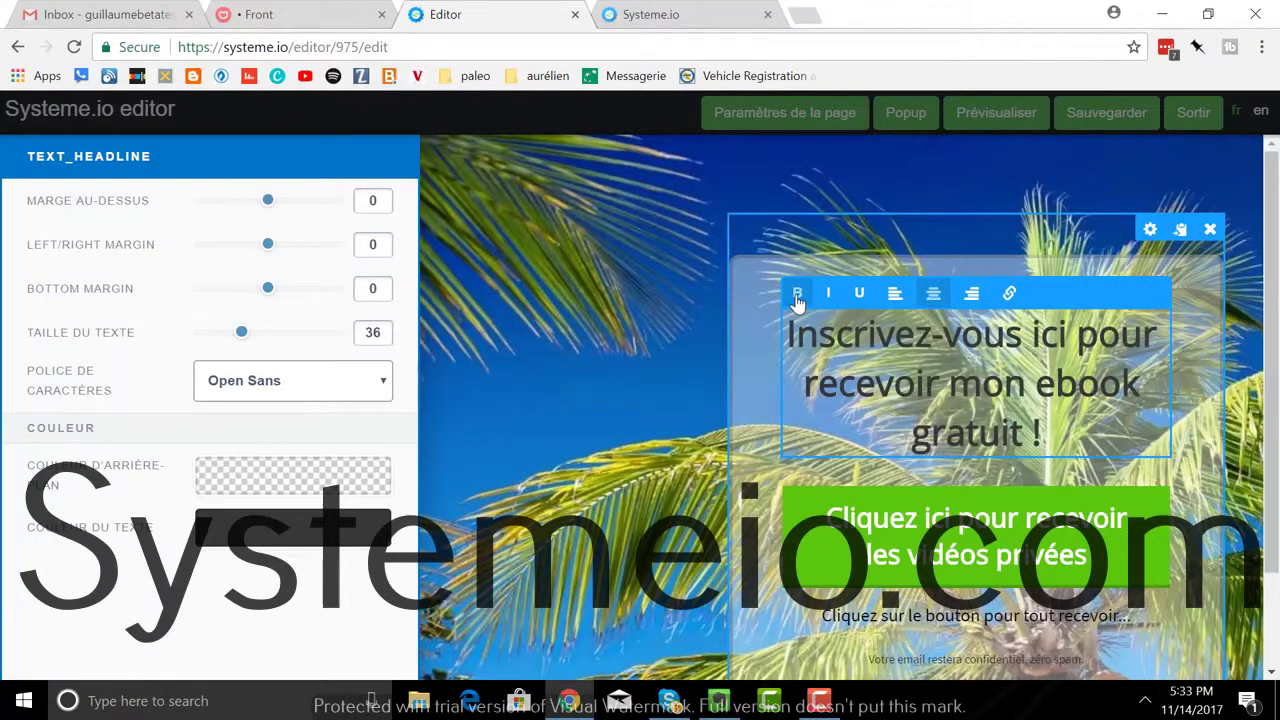
pyautogui.click(1205, 375)
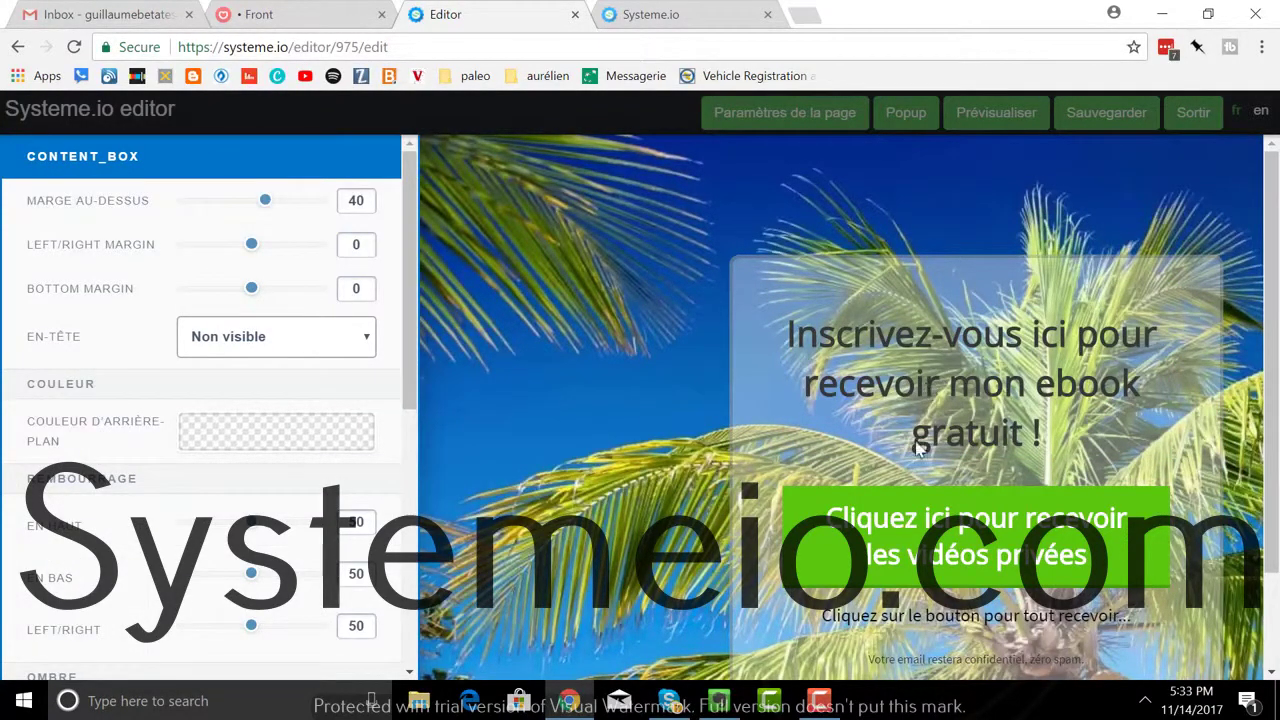
# Step: Delete the green 'Cliquez ici pour recevoir les vidéos privées' button and confirm with OK
pyautogui.click(1204, 541)
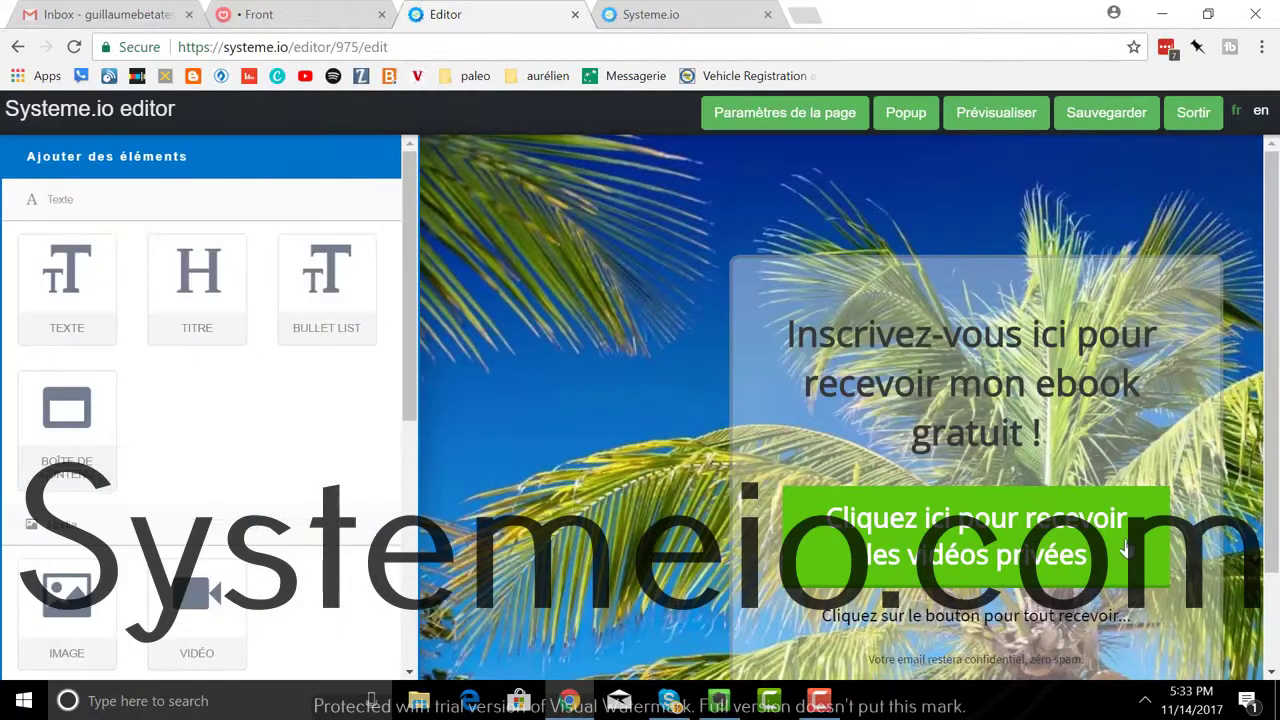
pyautogui.click(1156, 476)
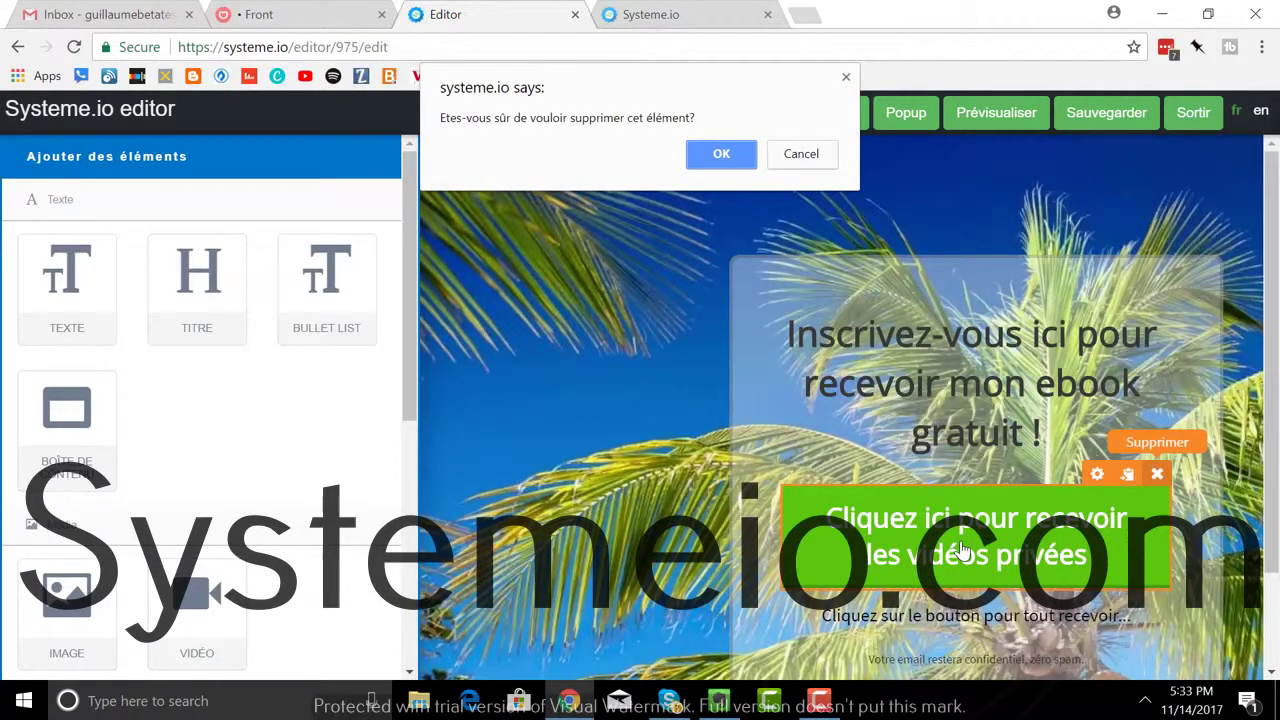
pyautogui.click(723, 152)
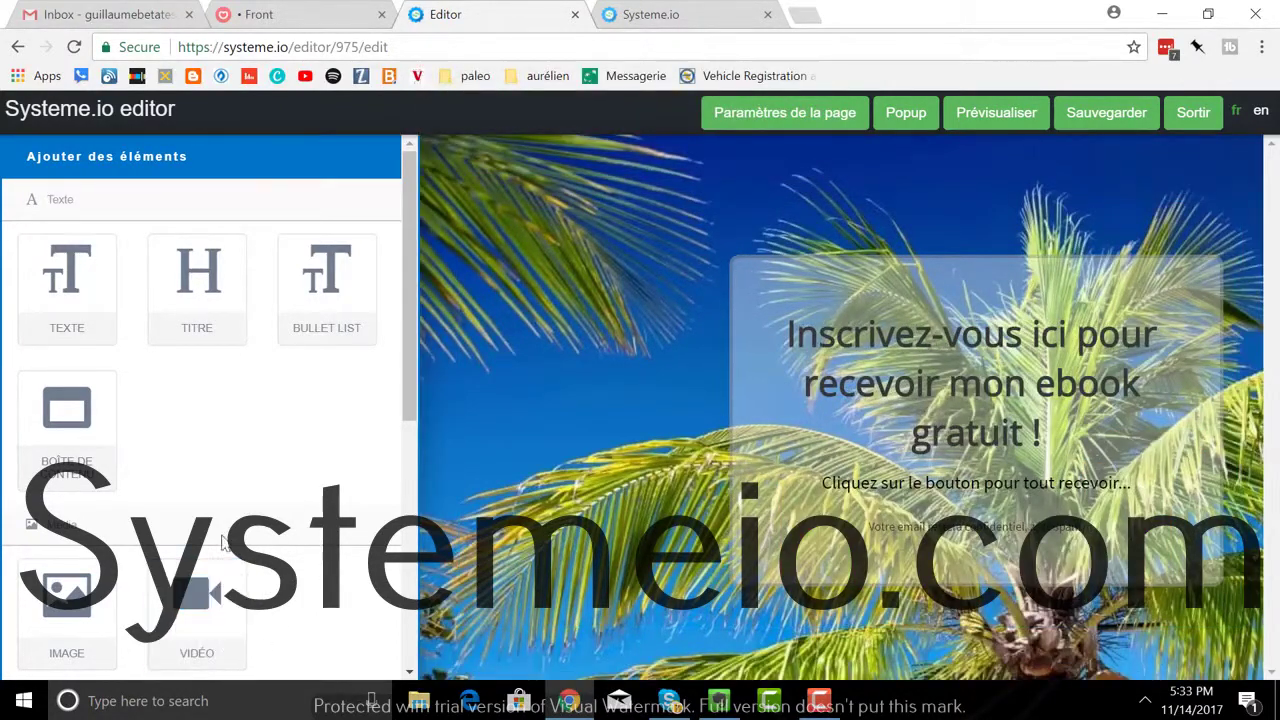
pyautogui.scroll(-3, 210, 600)
pyautogui.scroll(-2, 150, 618)
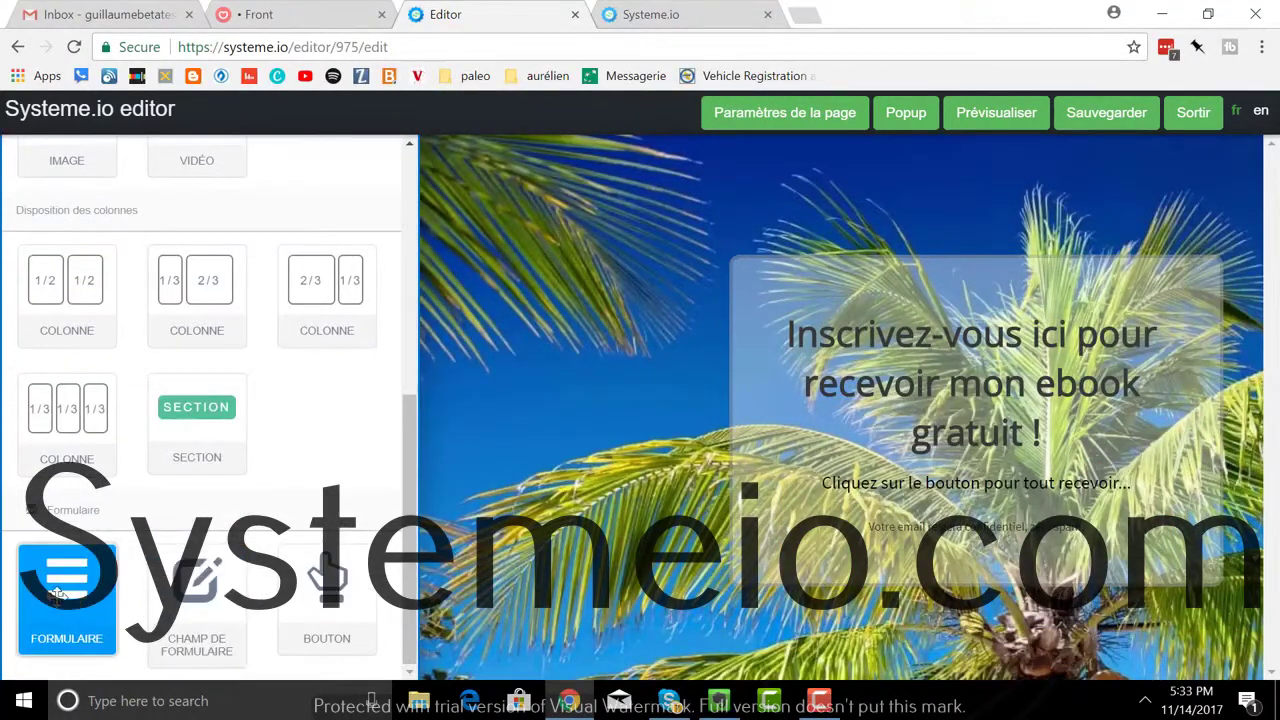
# Step: Place a Formulaire sign-up form under the headline in the capture box
pyautogui.moveTo(60, 597); pyautogui.dragTo(930, 477)
pyautogui.moveTo(60, 590); pyautogui.dragTo(969, 482)
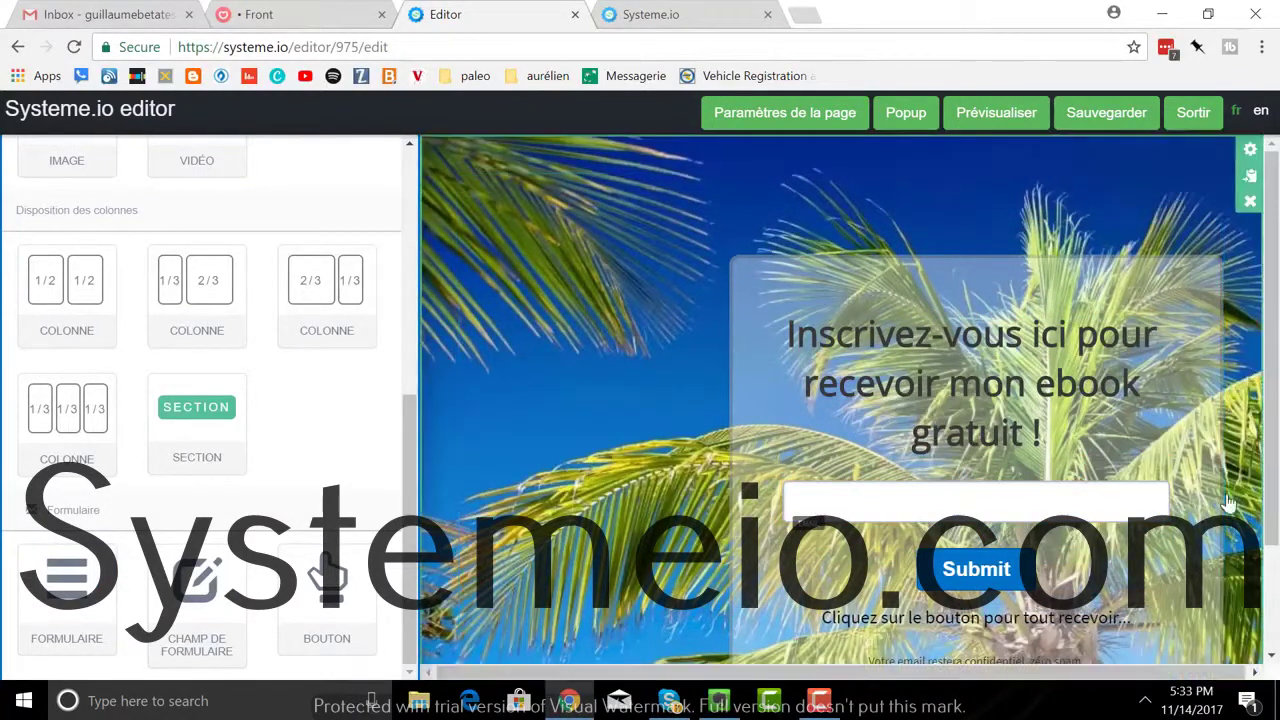
pyautogui.click(1095, 470)
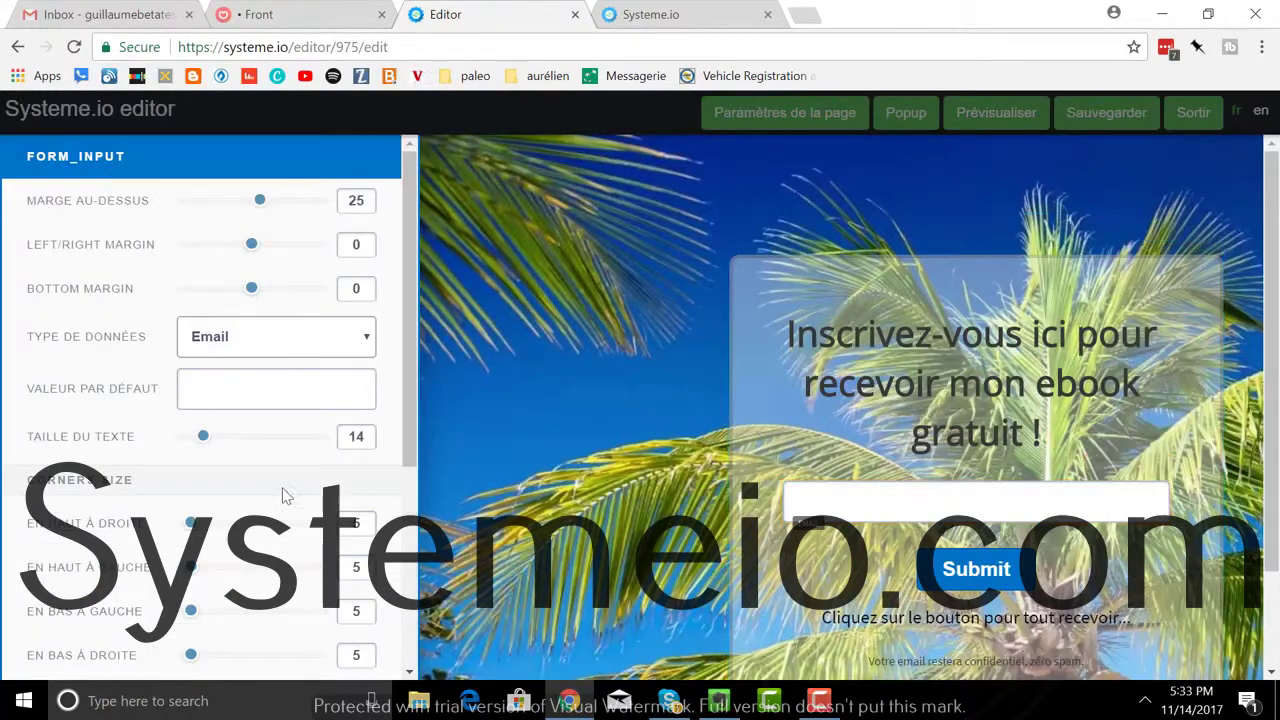
pyautogui.click(227, 390)
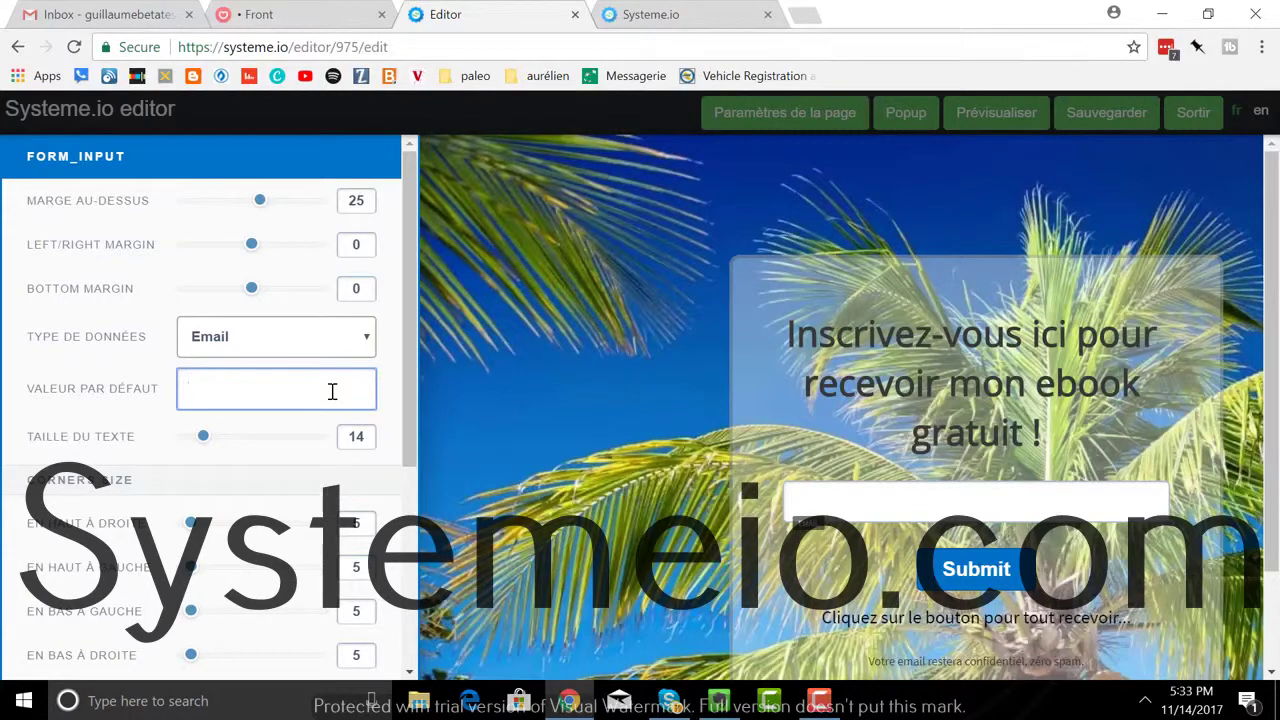
# Step: Set the email field's default value to 'Indiquez-moi votre meilleur email'
pyautogui.write('Donnez-moi votre')
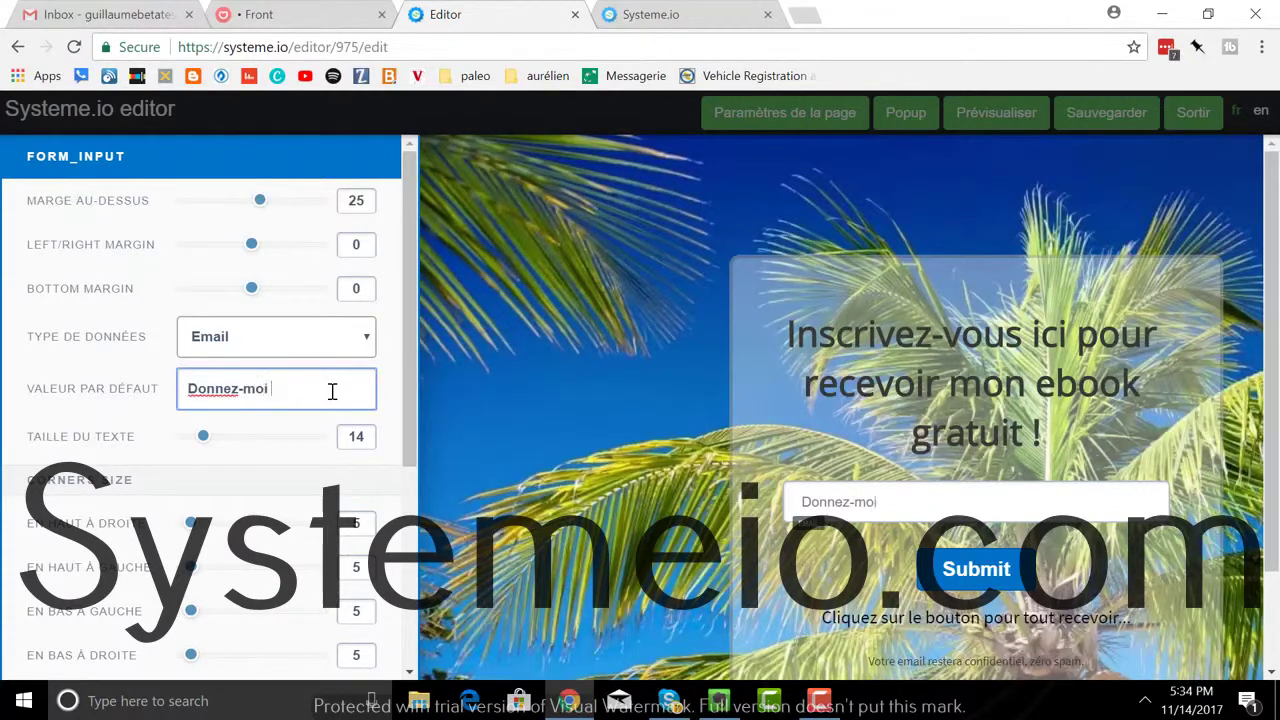
pyautogui.press('BackSpace')
pyautogui.press('BackSpace')
pyautogui.press('BackSpace')
pyautogui.press('BackSpace')
pyautogui.press('BackSpace')
pyautogui.press('BackSpace')
pyautogui.press('BackSpace')
pyautogui.press('BackSpace')
pyautogui.press('BackSpace')
pyautogui.press('BackSpace')
pyautogui.press('BackSpace')
pyautogui.press('BackSpace')
pyautogui.press('BackSpace')
pyautogui.press('BackSpace')
pyautogui.press('BackSpace')
pyautogui.press('BackSpace')
pyautogui.write('Indique')
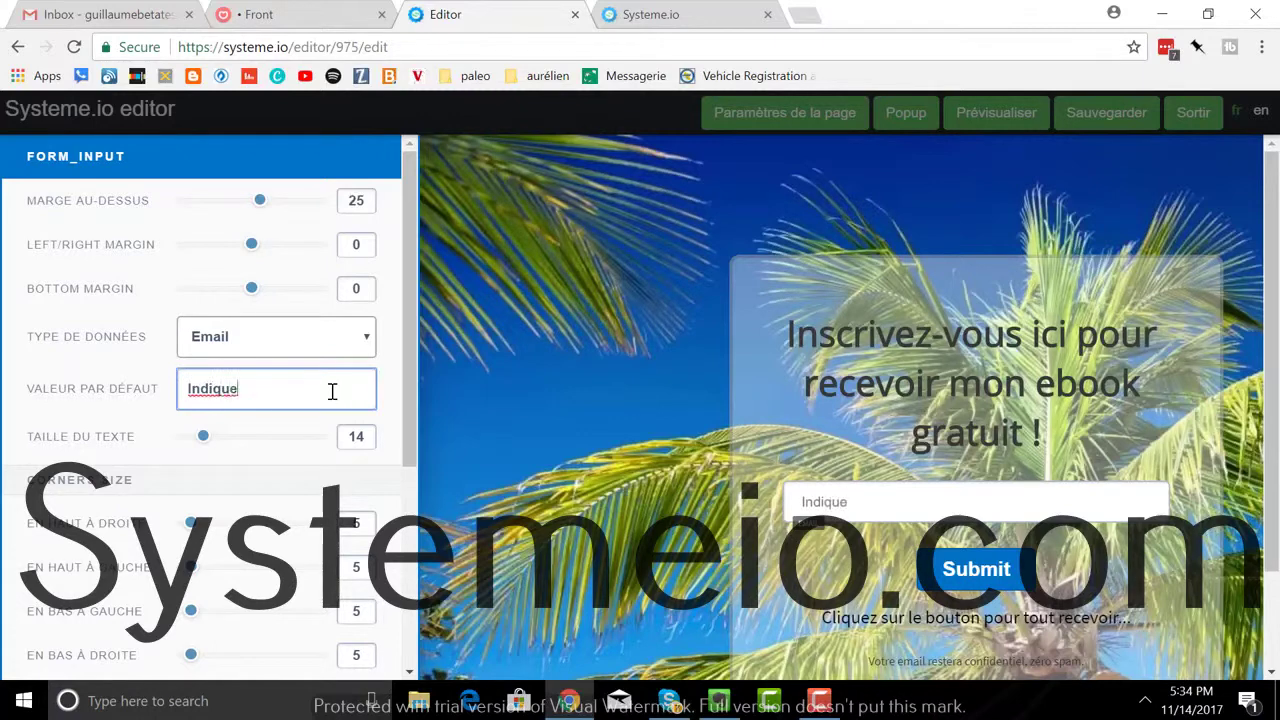
pyautogui.write('z-moi vo')
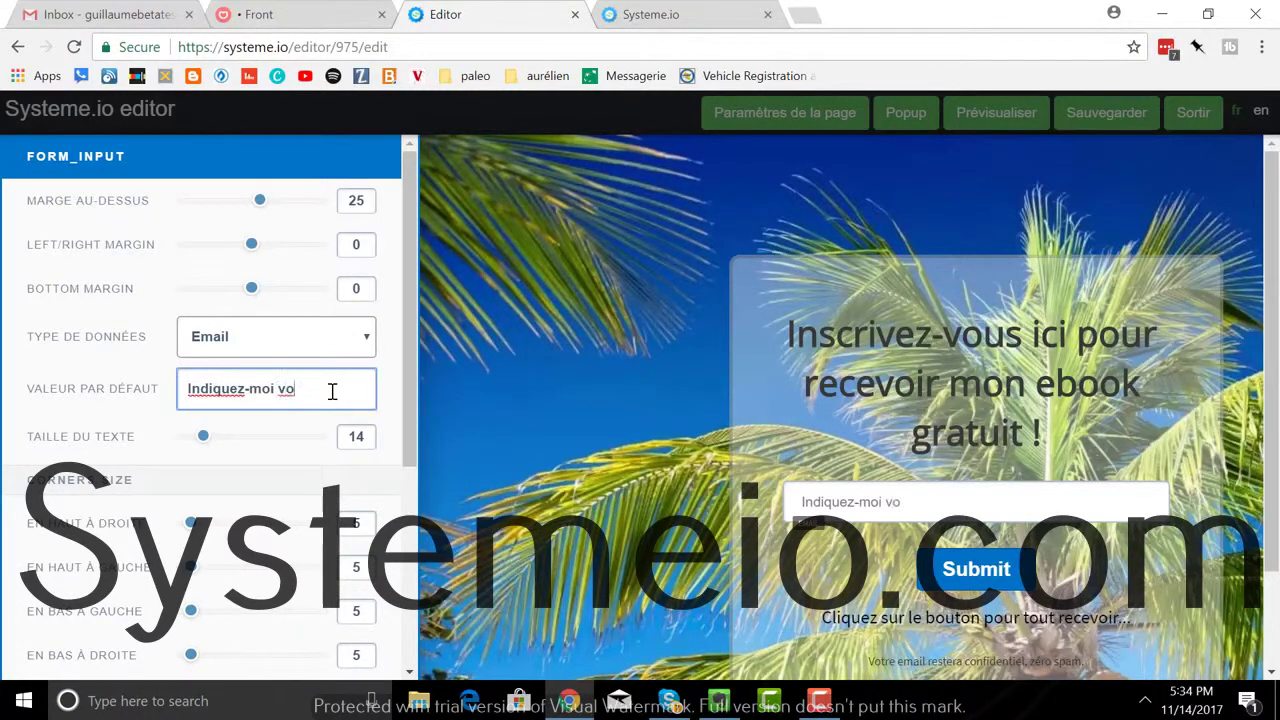
pyautogui.write('tre meilleur email')
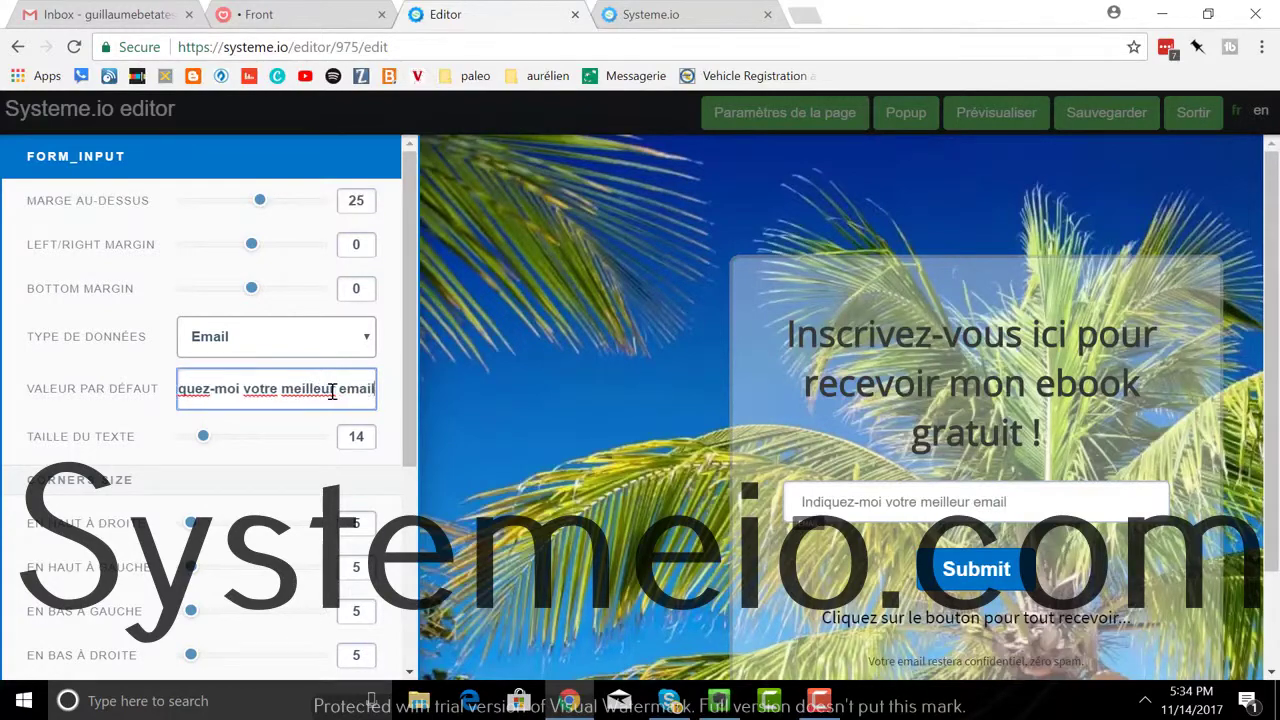
pyautogui.click(1078, 578)
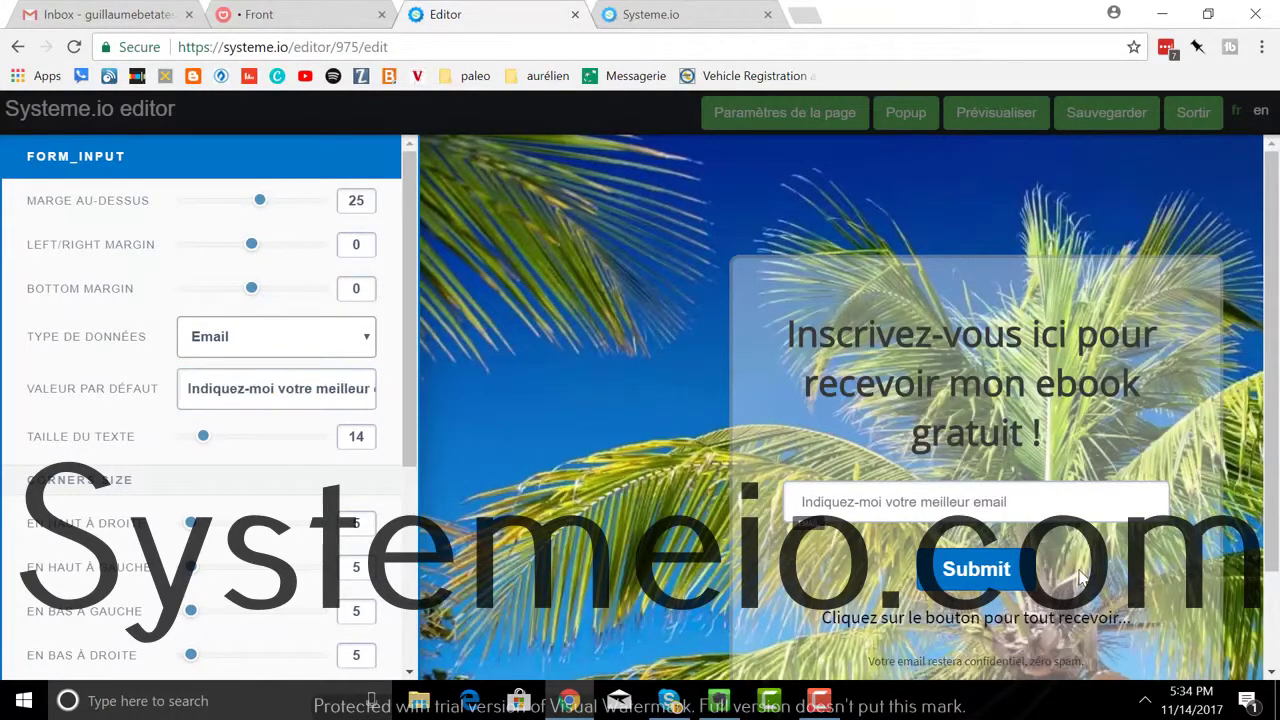
# Step: Replace the form button's 'Submit' text with 'Cliquez ici' in its Bouton Texte setting
pyautogui.click(1015, 570)
pyautogui.click(1090, 553)
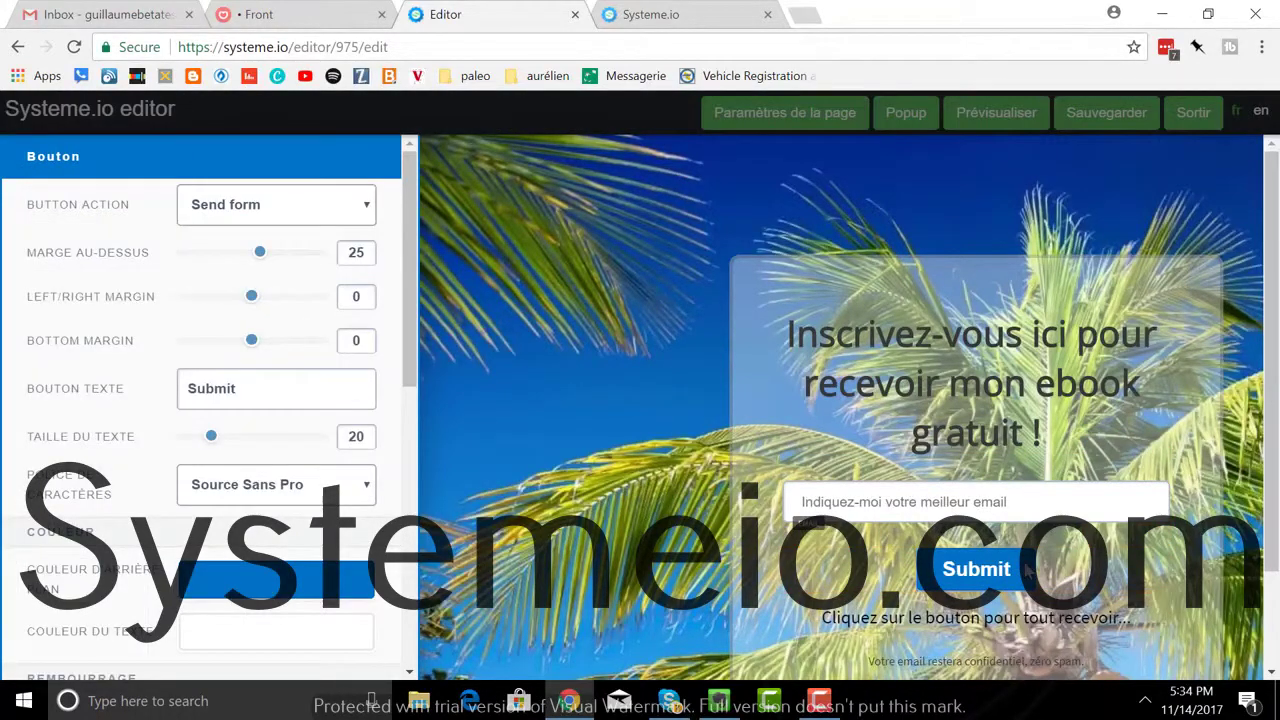
pyautogui.click(1090, 553)
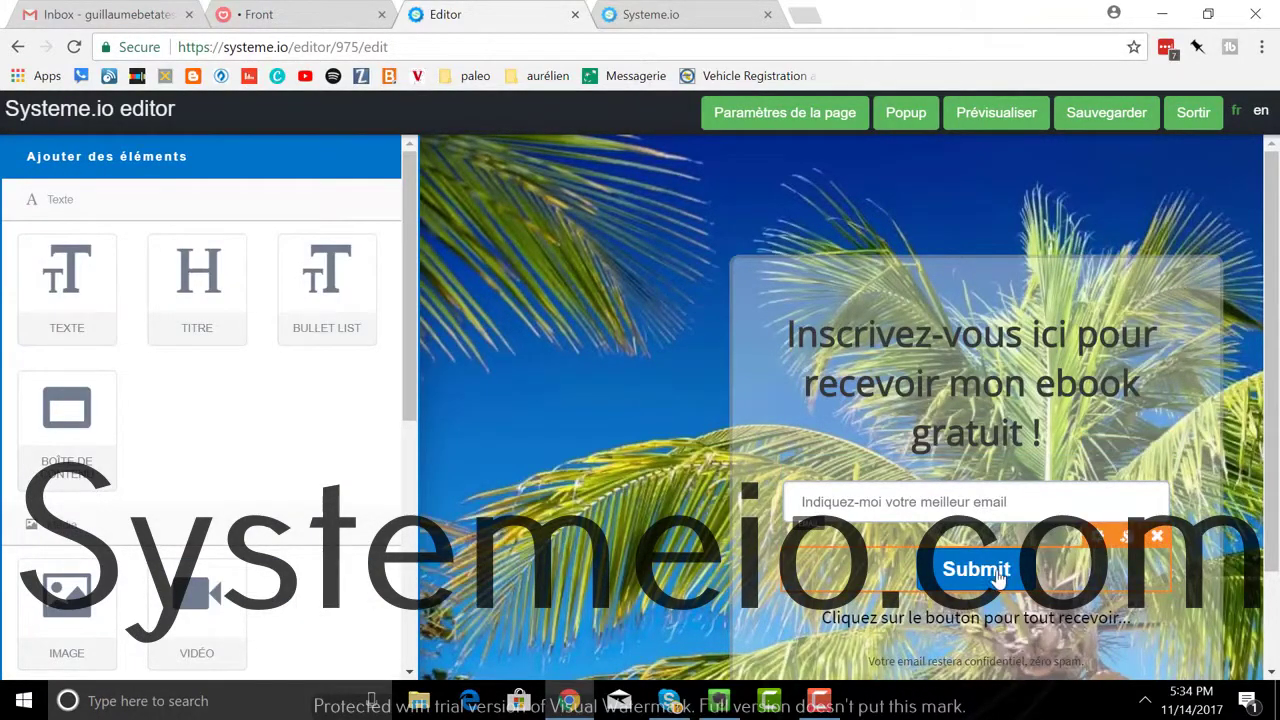
pyautogui.click(1035, 568)
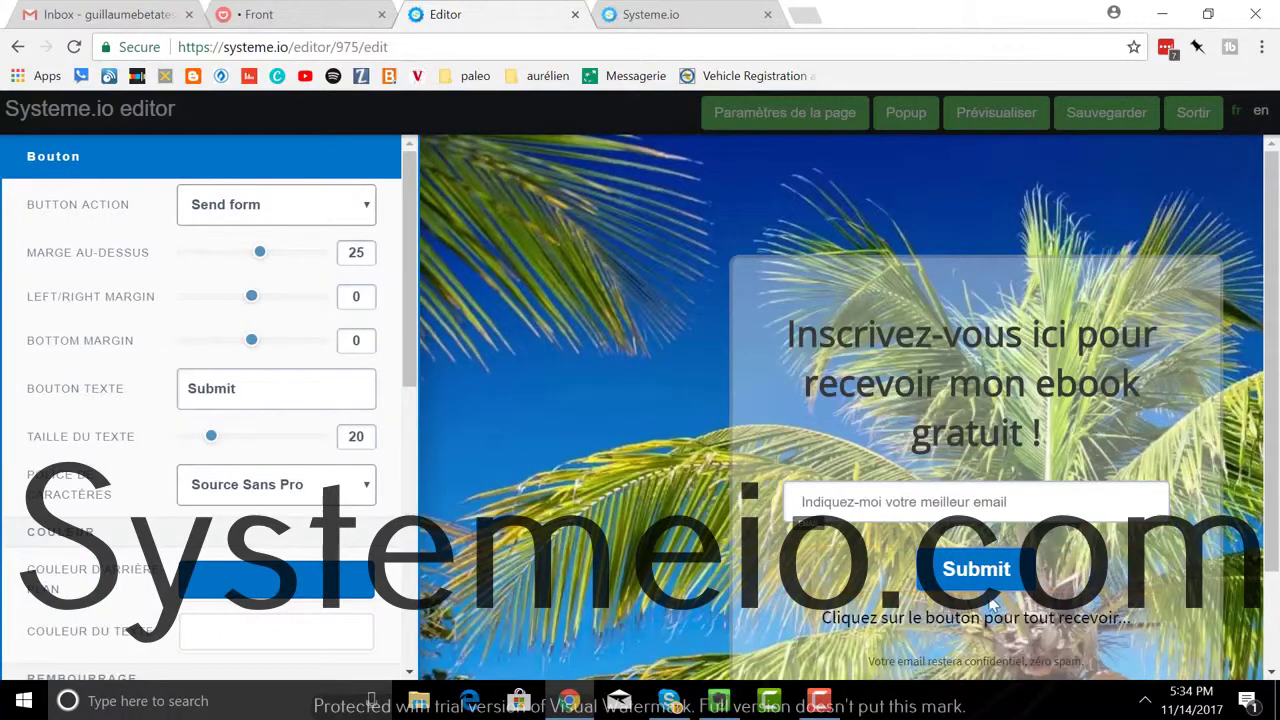
pyautogui.click(1010, 583)
pyautogui.click(1040, 570)
pyautogui.click(1040, 569)
pyautogui.click(1024, 564)
pyautogui.click(930, 568)
pyautogui.click(1038, 568)
pyautogui.moveTo(261, 393); pyautogui.dragTo(142, 395)
pyautogui.write('C')
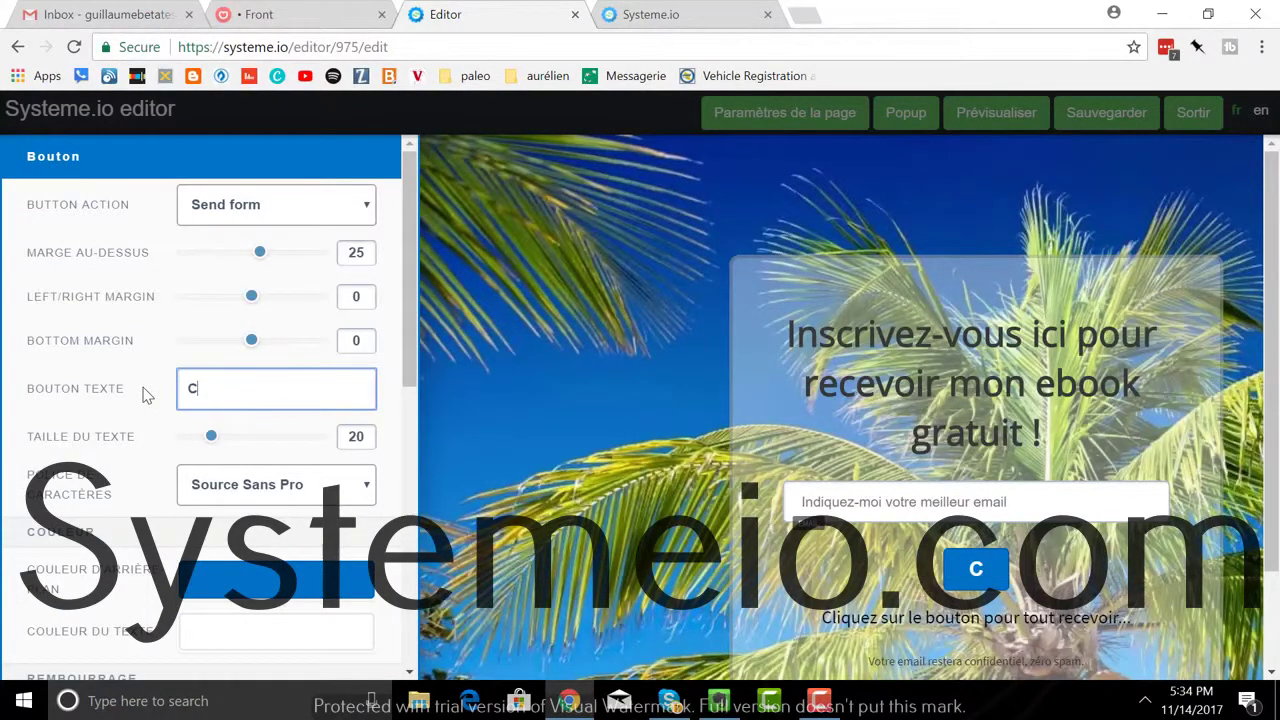
pyautogui.write('liquez')
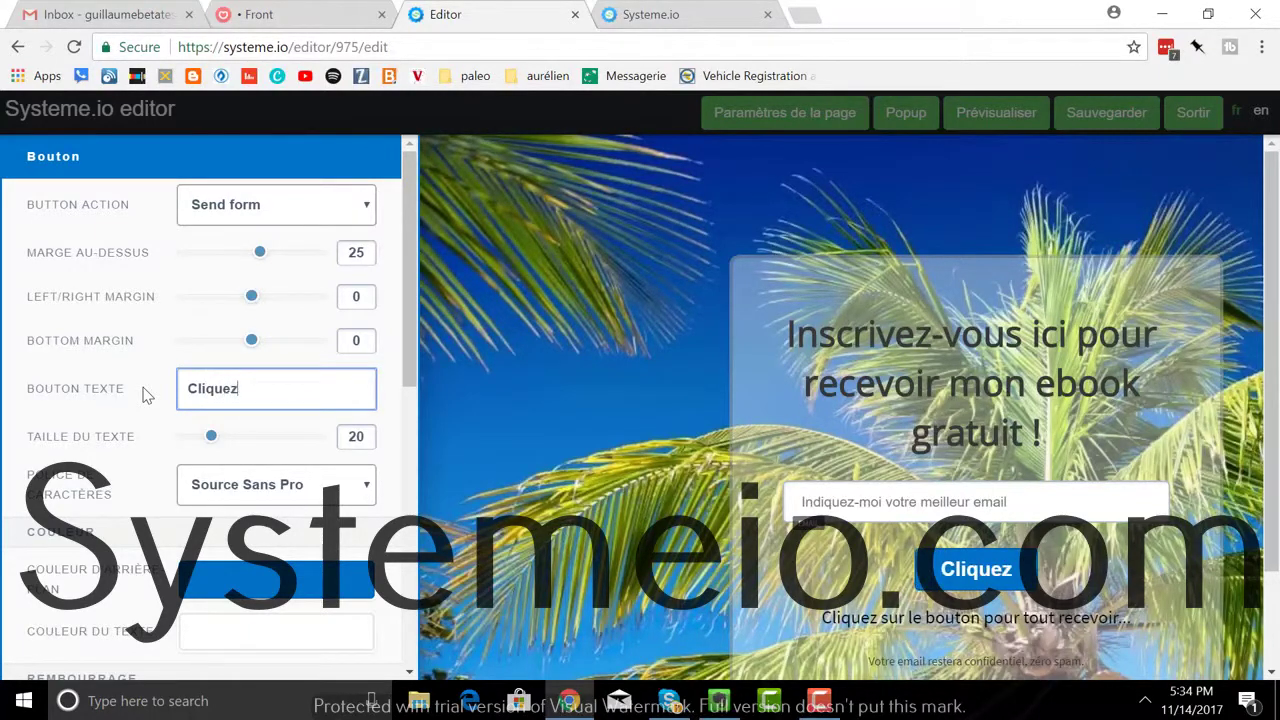
pyautogui.write(' ici')
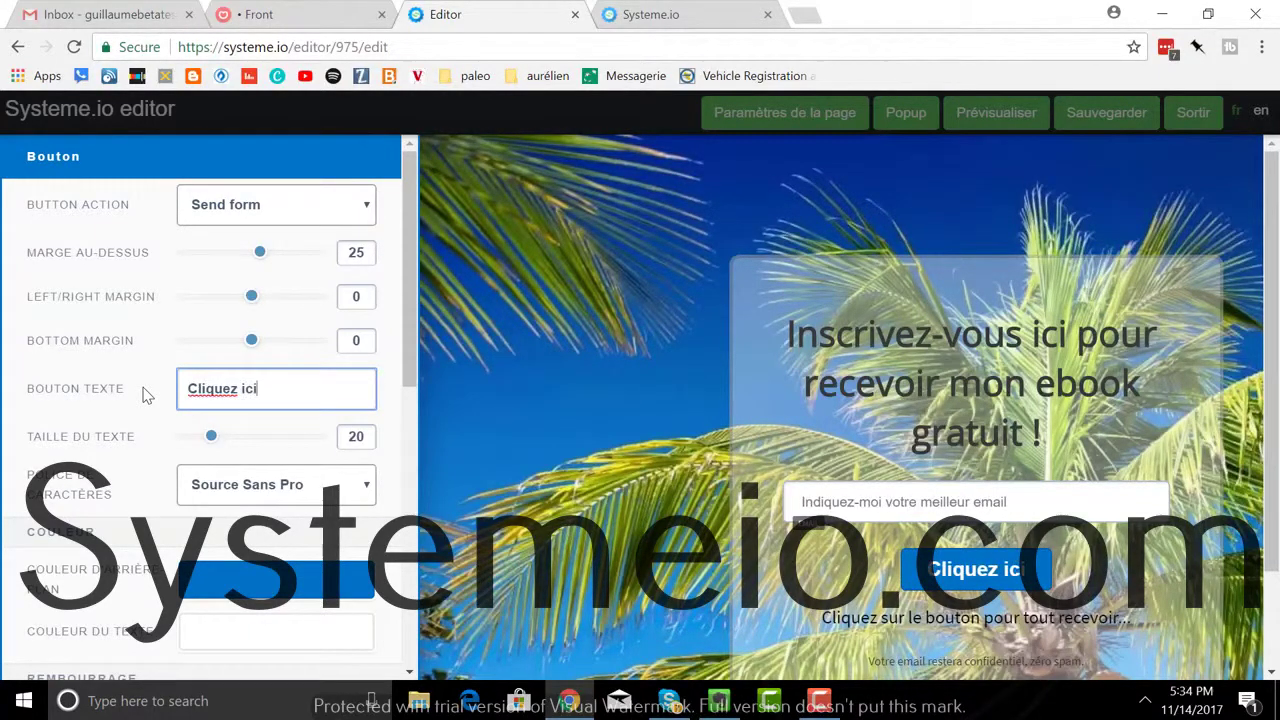
pyautogui.click(800, 420)
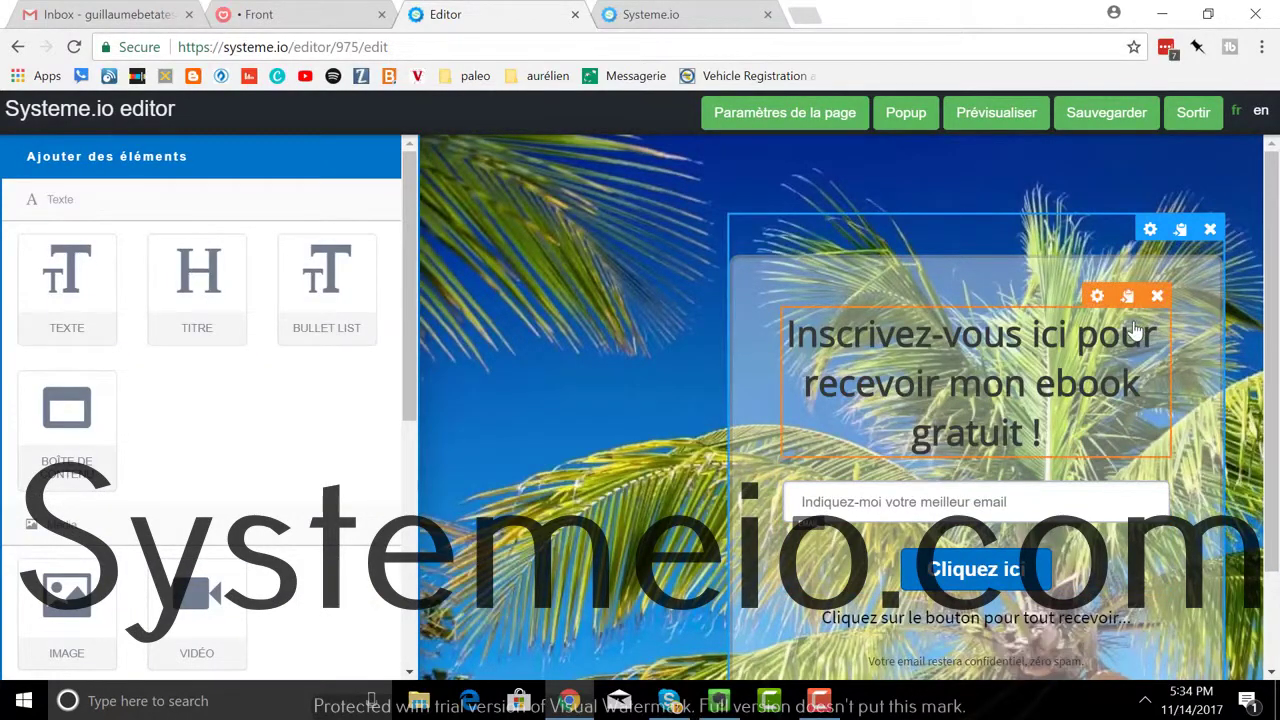
# Step: Set the sign-up box's Couleur d'arrière-plan to an opaque light red
pyautogui.click(1150, 230)
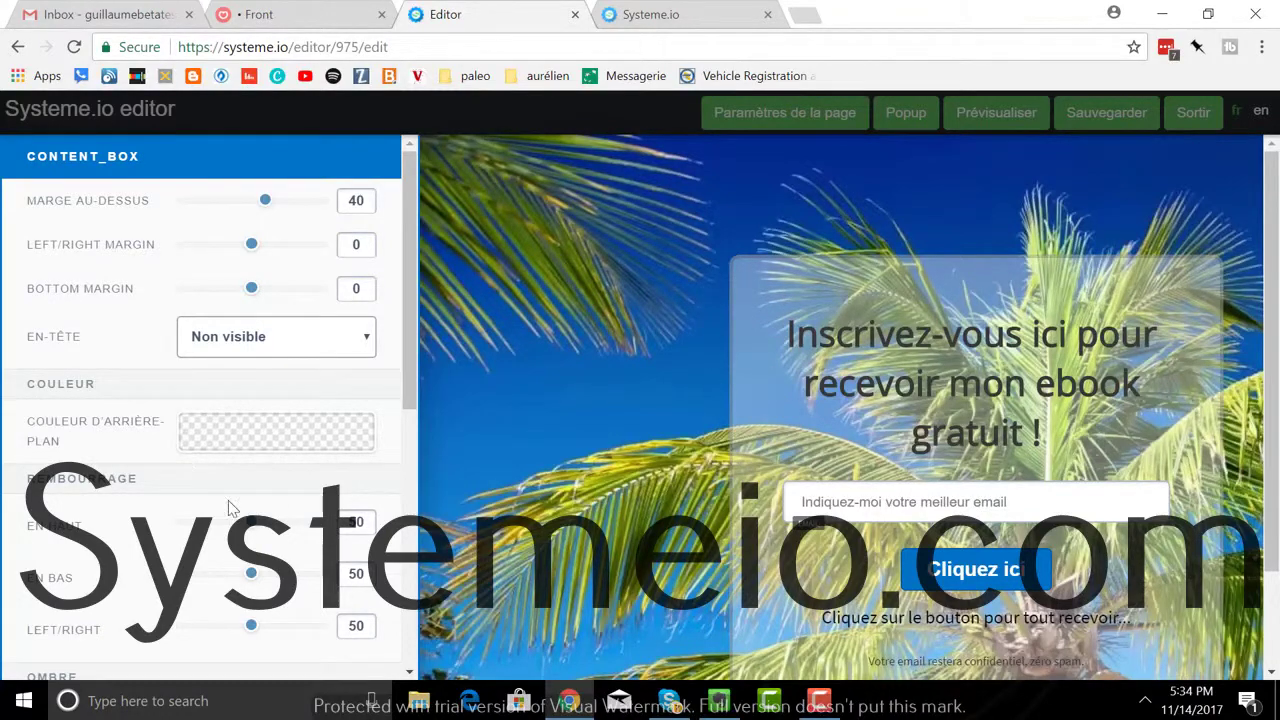
pyautogui.scroll(-2, 246, 427)
pyautogui.scroll(-1, 247, 433)
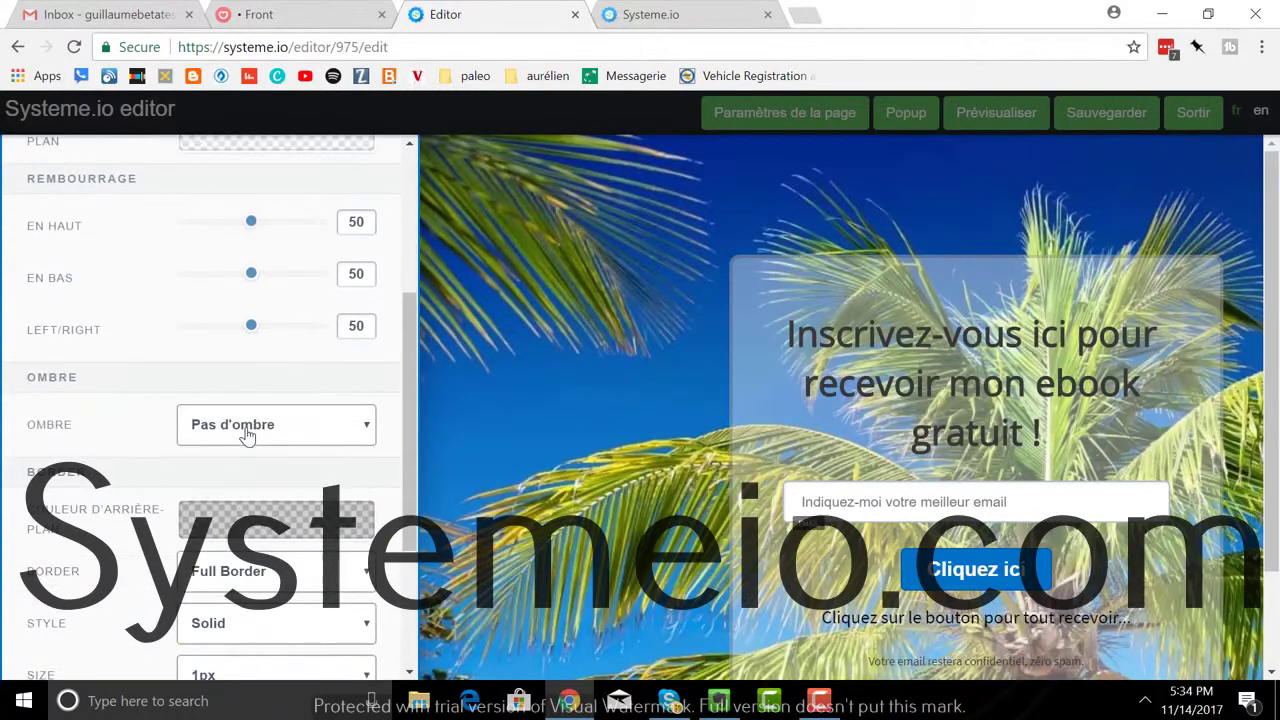
pyautogui.scroll(2, 247, 433)
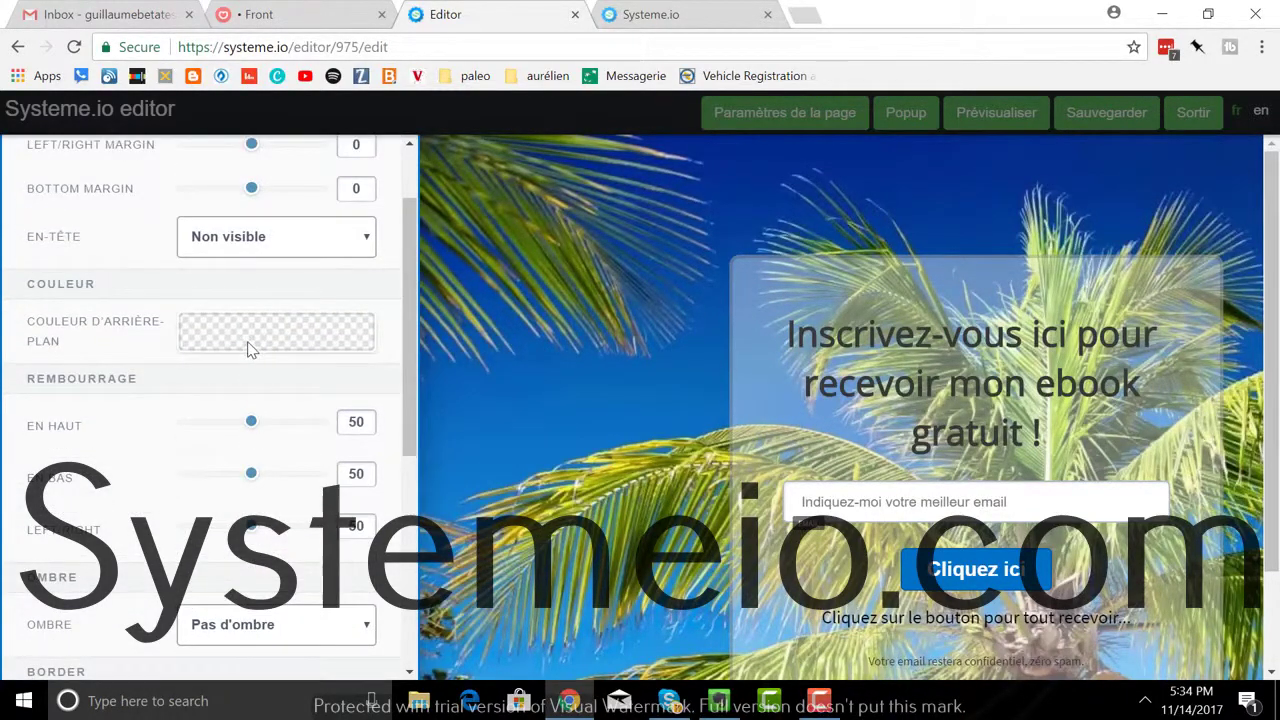
pyautogui.click(249, 347)
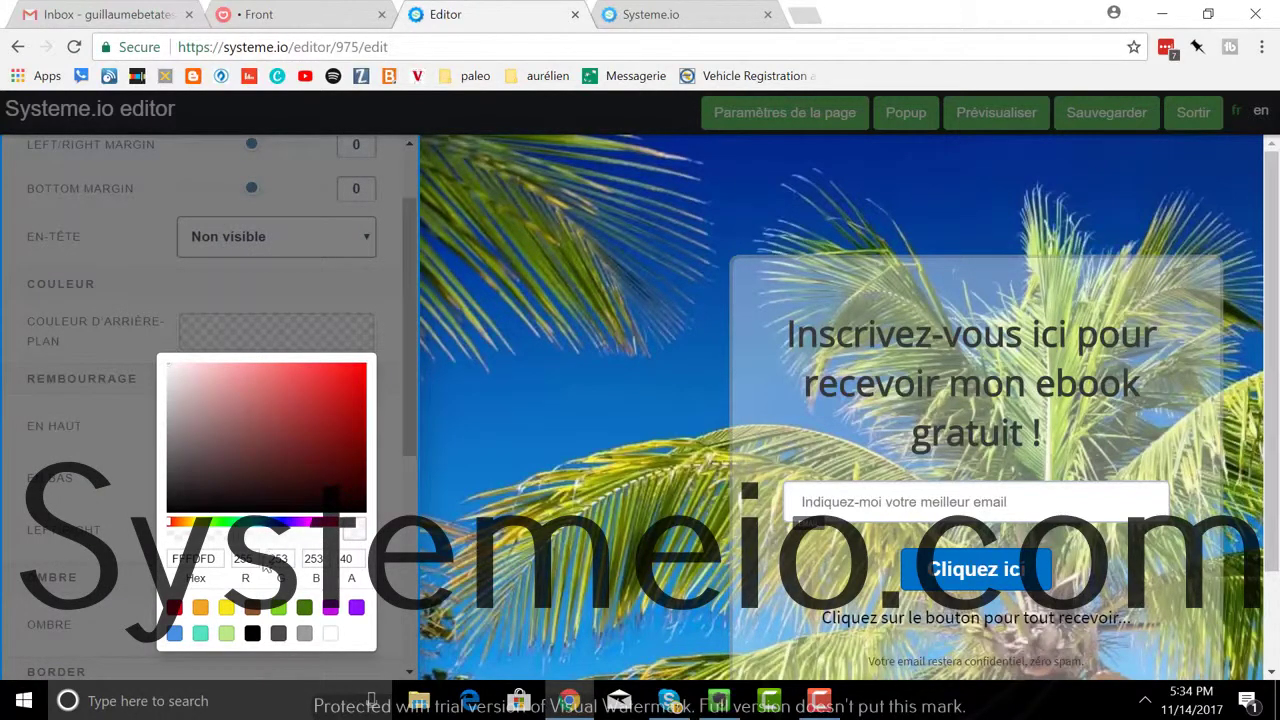
pyautogui.moveTo(237, 539); pyautogui.dragTo(328, 533)
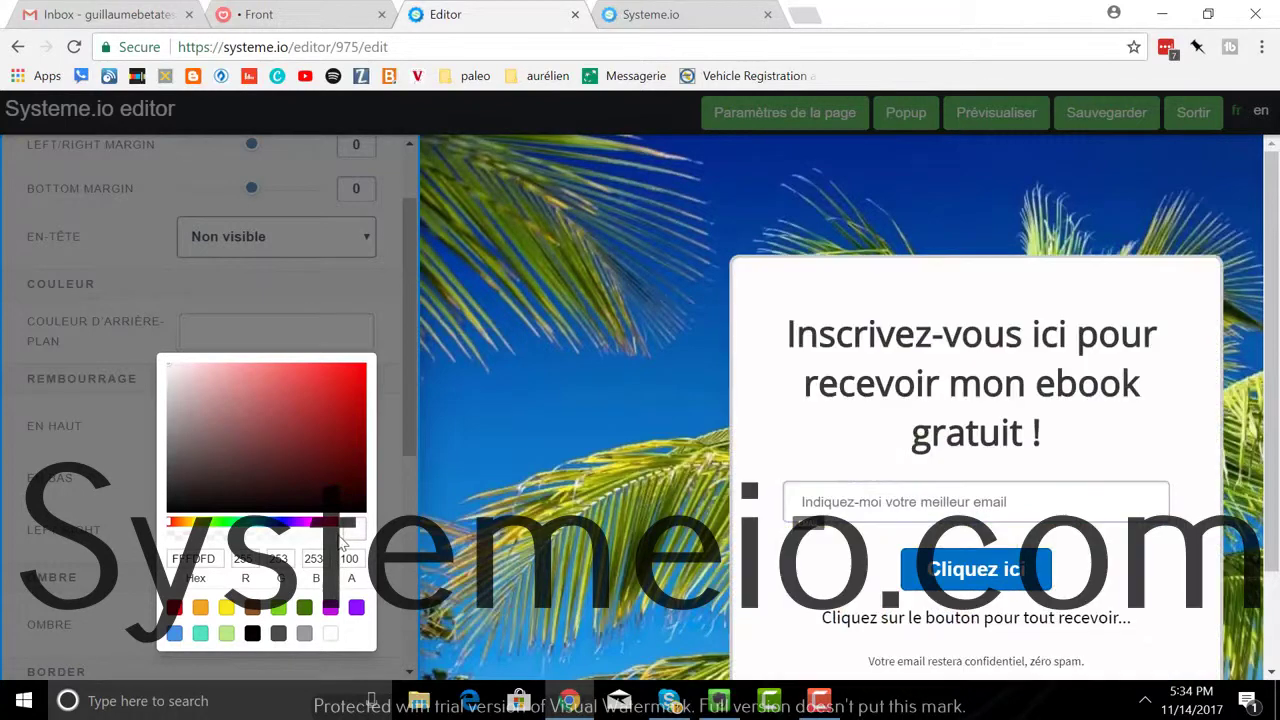
pyautogui.click(331, 386)
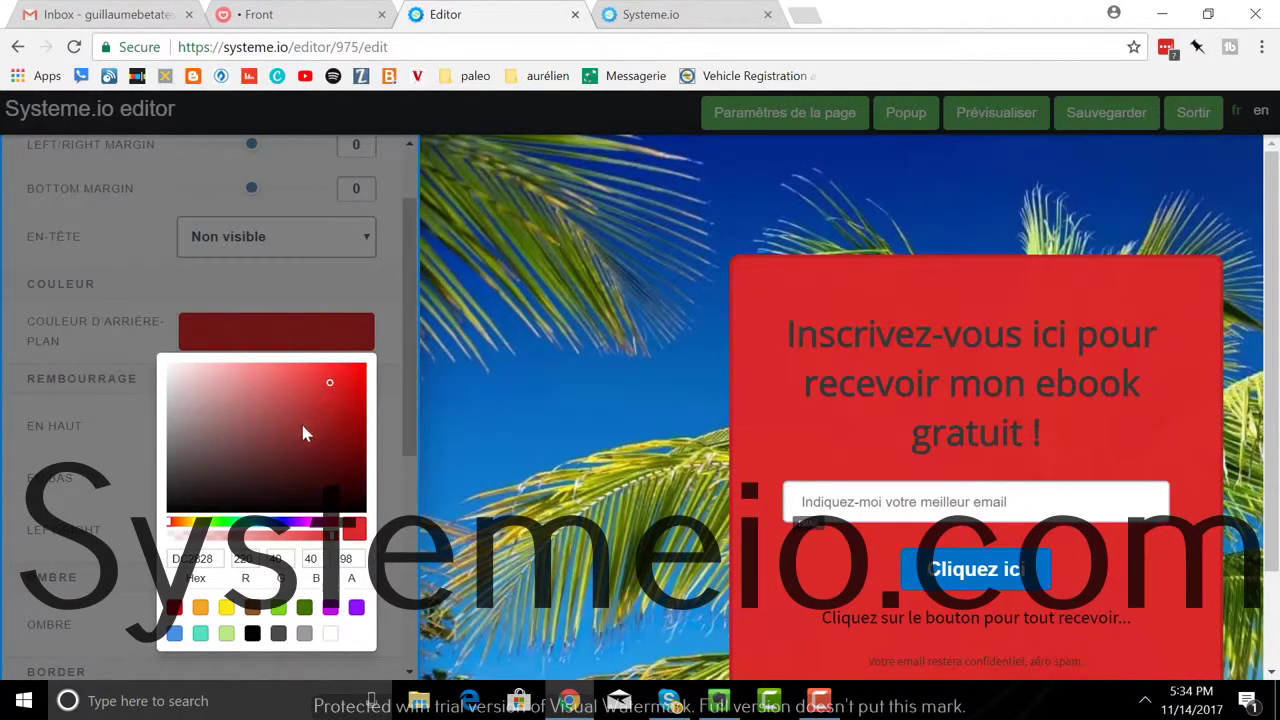
pyautogui.click(300, 396)
pyautogui.click(295, 378)
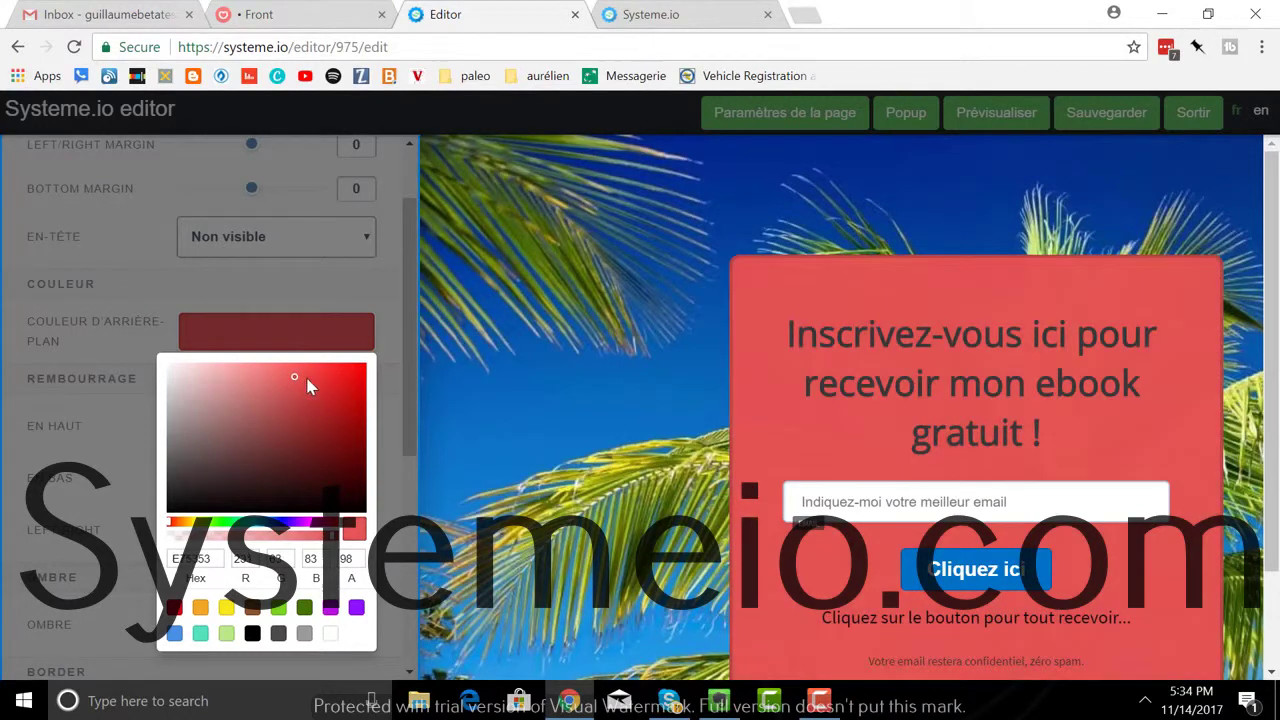
pyautogui.click(486, 400)
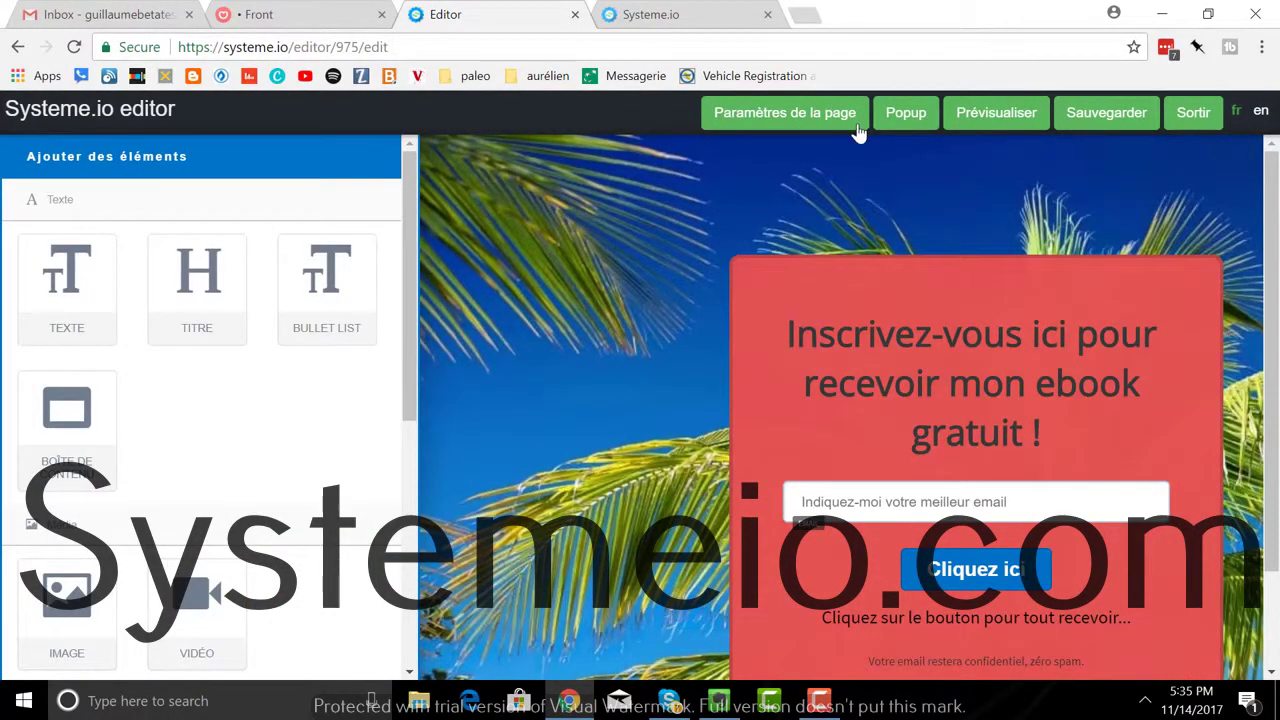
# Step: Save the beach page, exit the editor, and open its live URL from Liste des pages
pyautogui.click(1097, 118)
pyautogui.click(1193, 118)
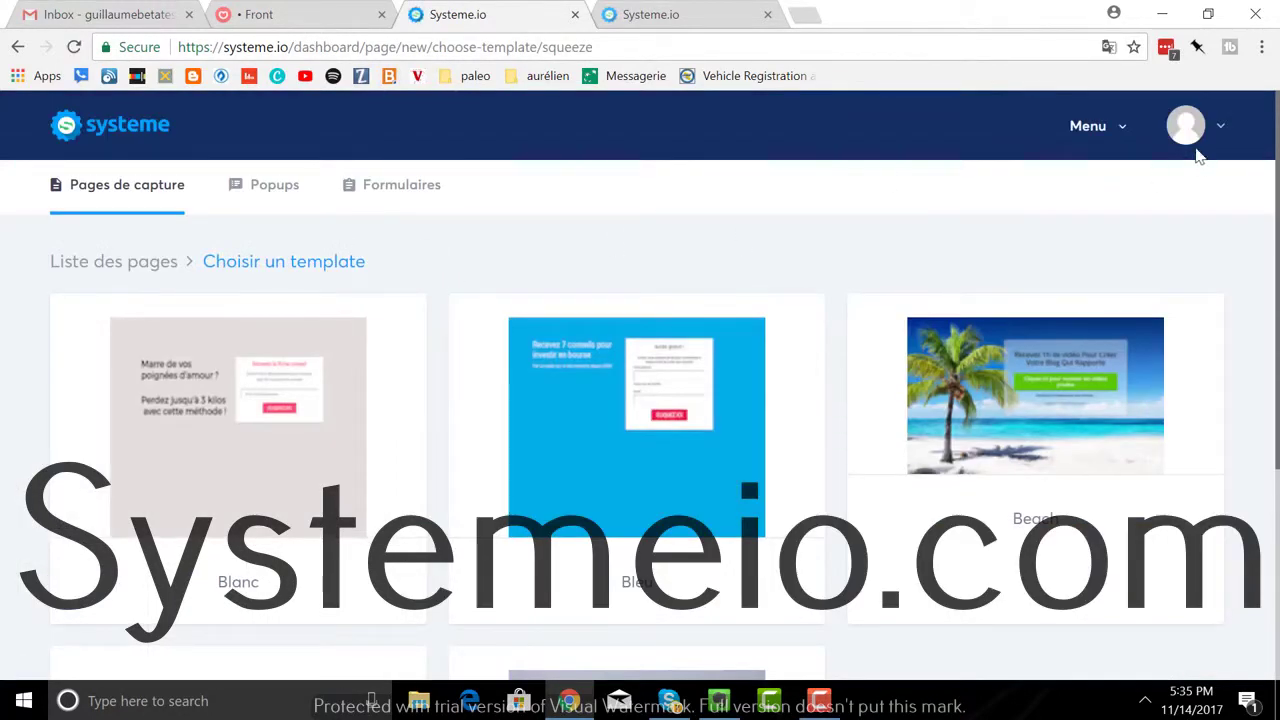
pyautogui.click(101, 263)
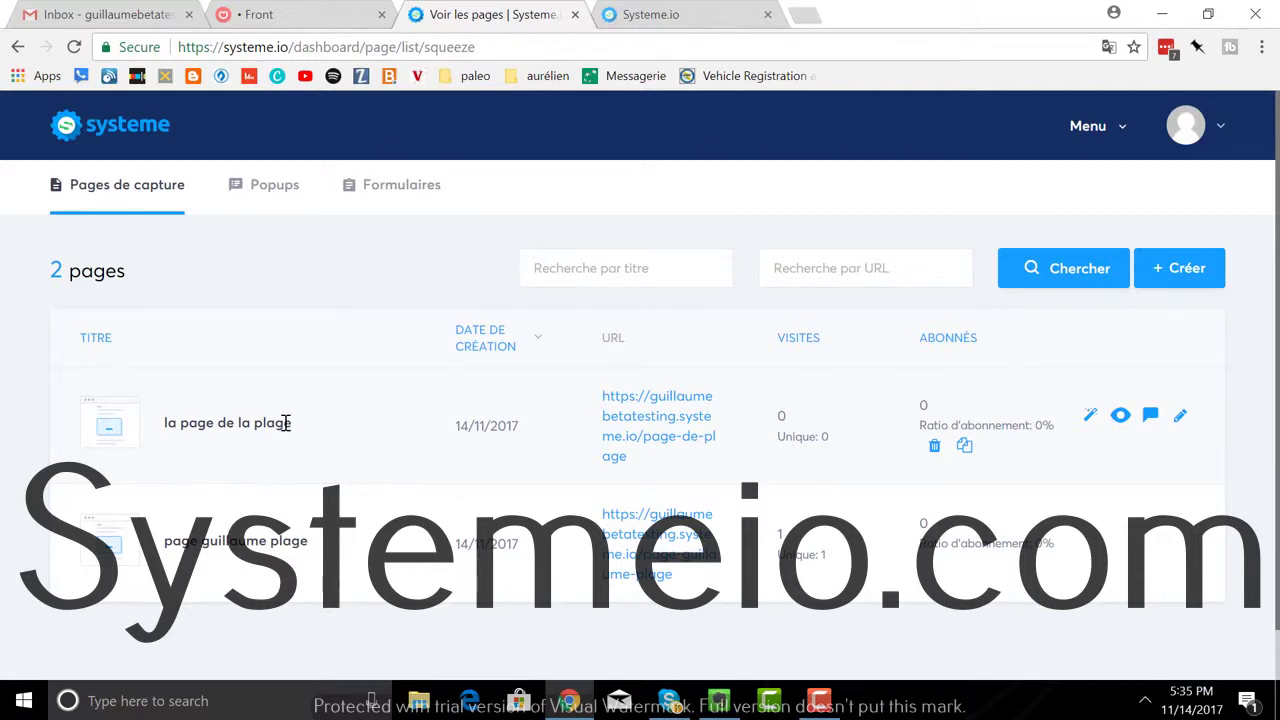
pyautogui.click(620, 428)
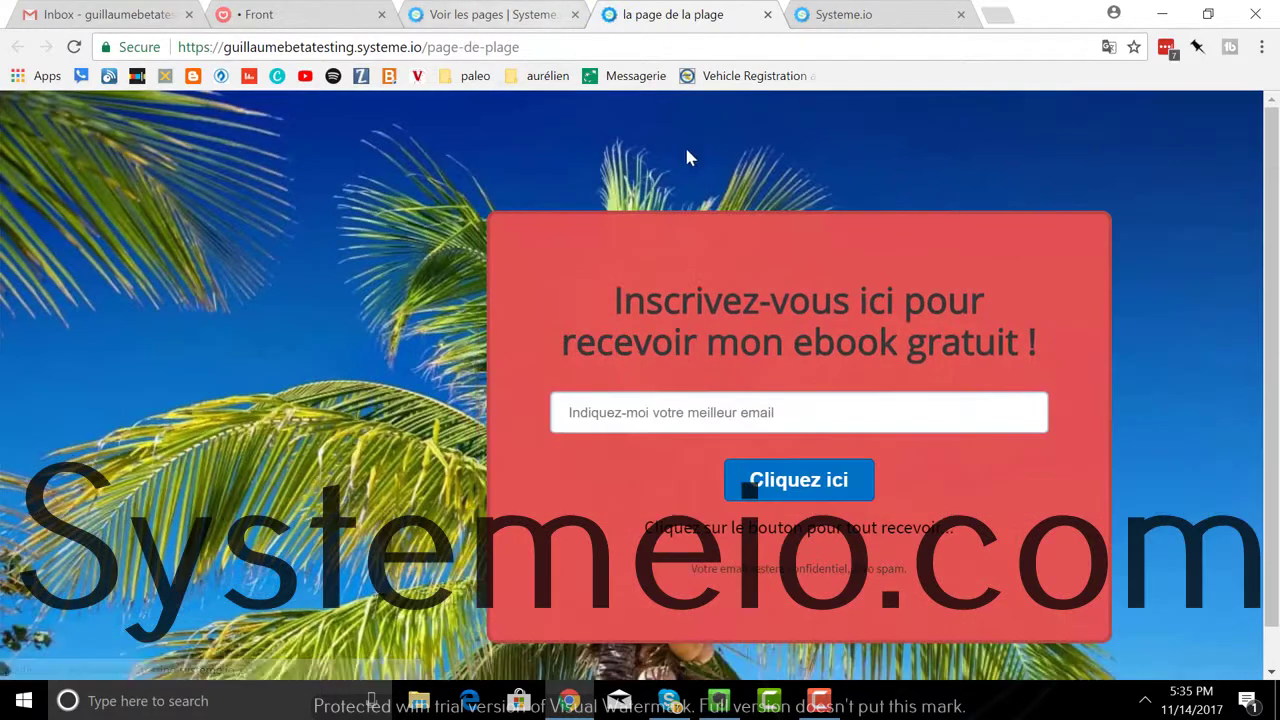
# Step: Select the live page's URL, then switch back to the 'Voir les pages' tab
pyautogui.moveTo(543, 47); pyautogui.dragTo(150, 55)
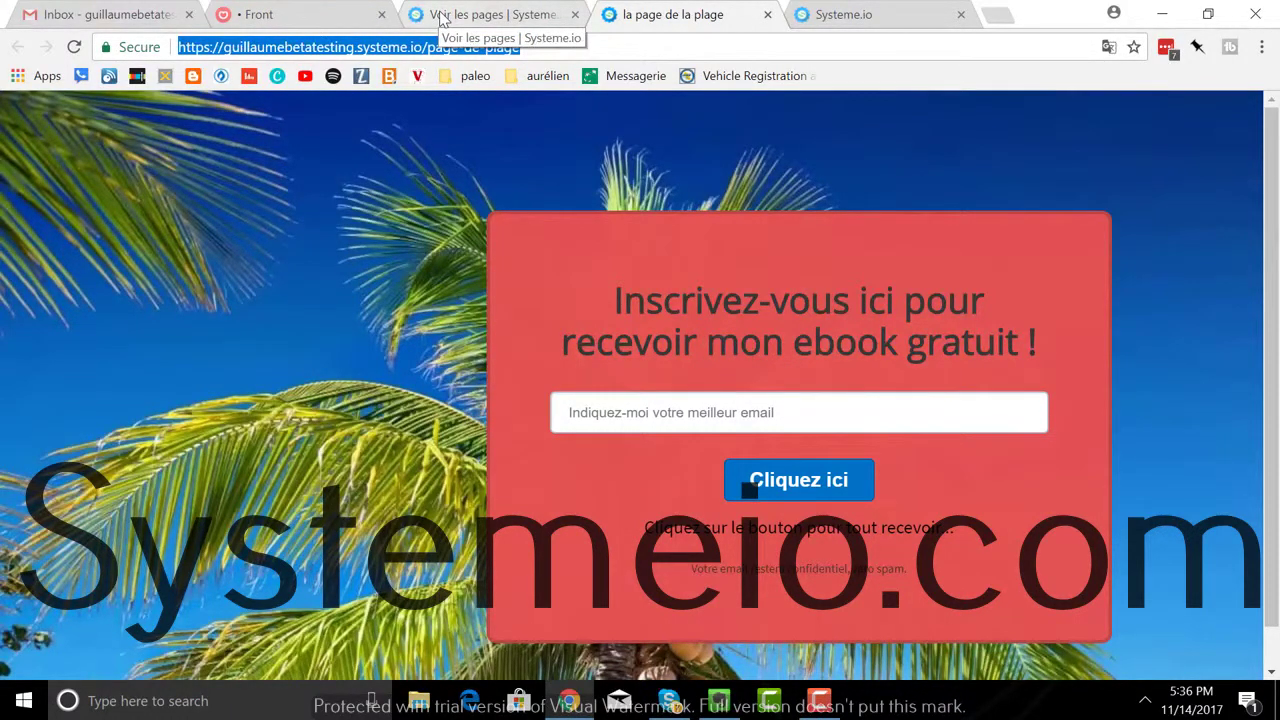
pyautogui.click(443, 18)
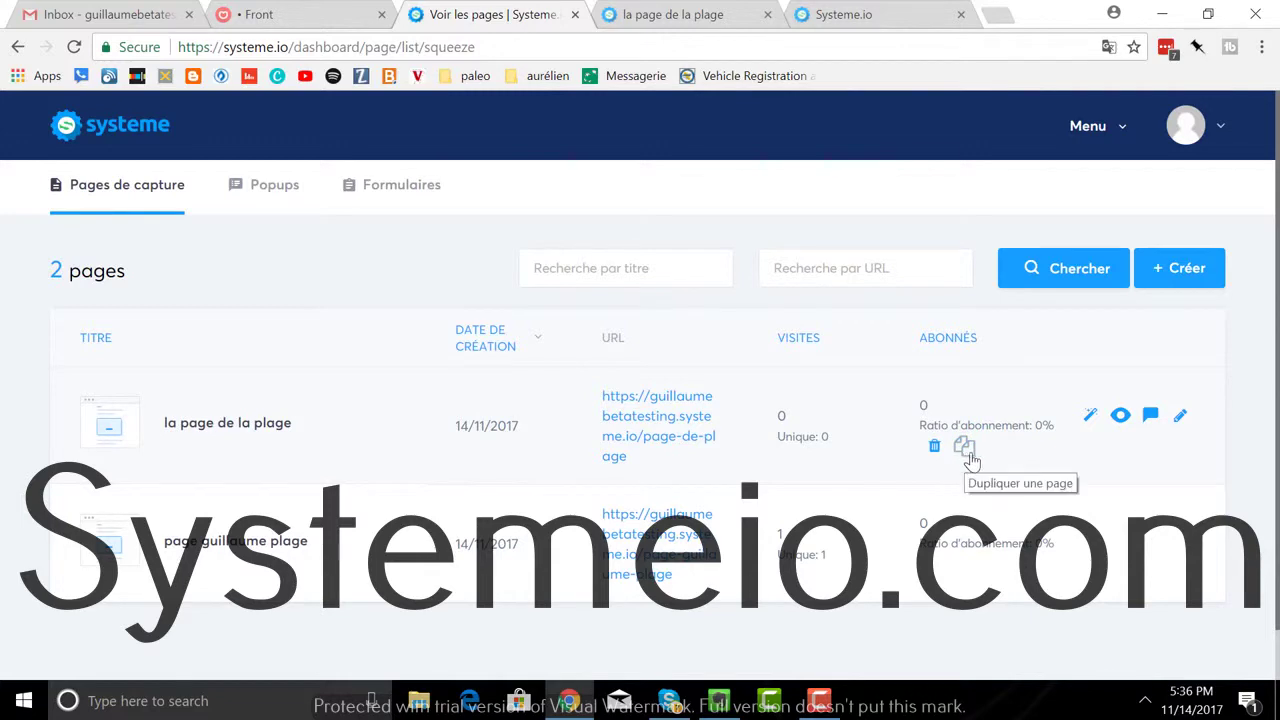
# Step: Open the 'Créer un message électronique de bienvenue' automation rule for la page de la plage
pyautogui.click(1086, 425)
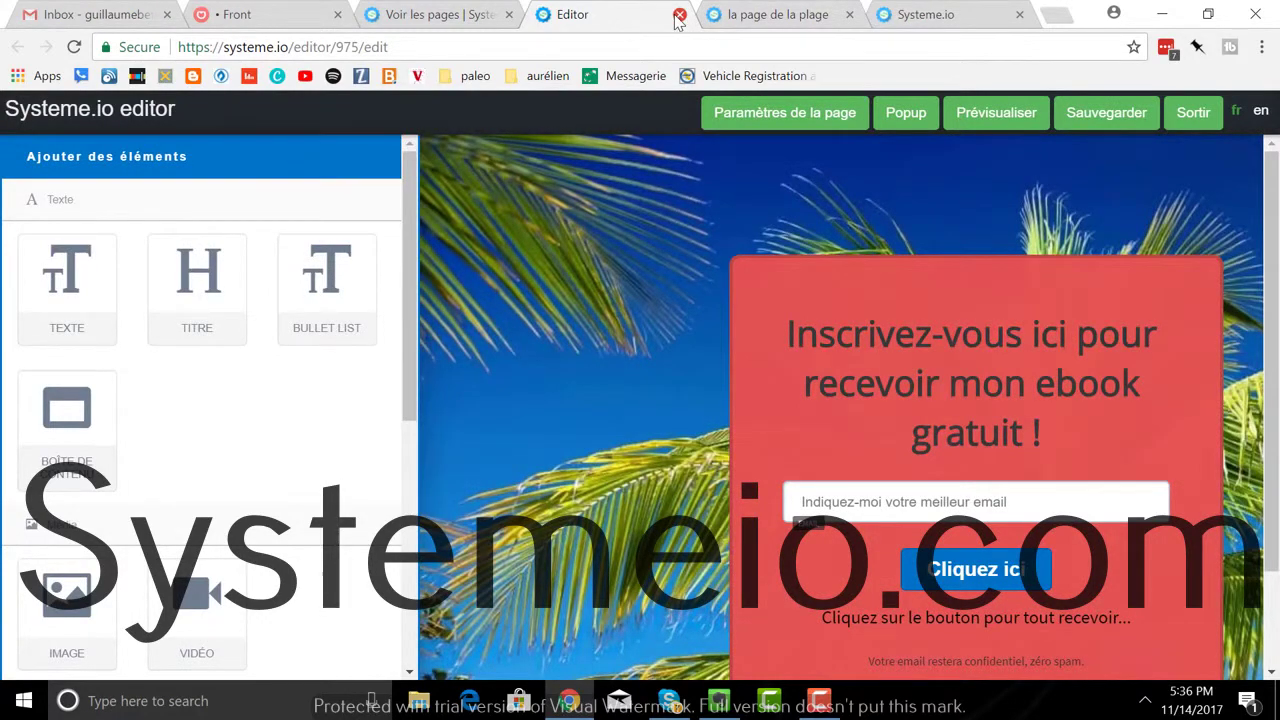
pyautogui.click(679, 15)
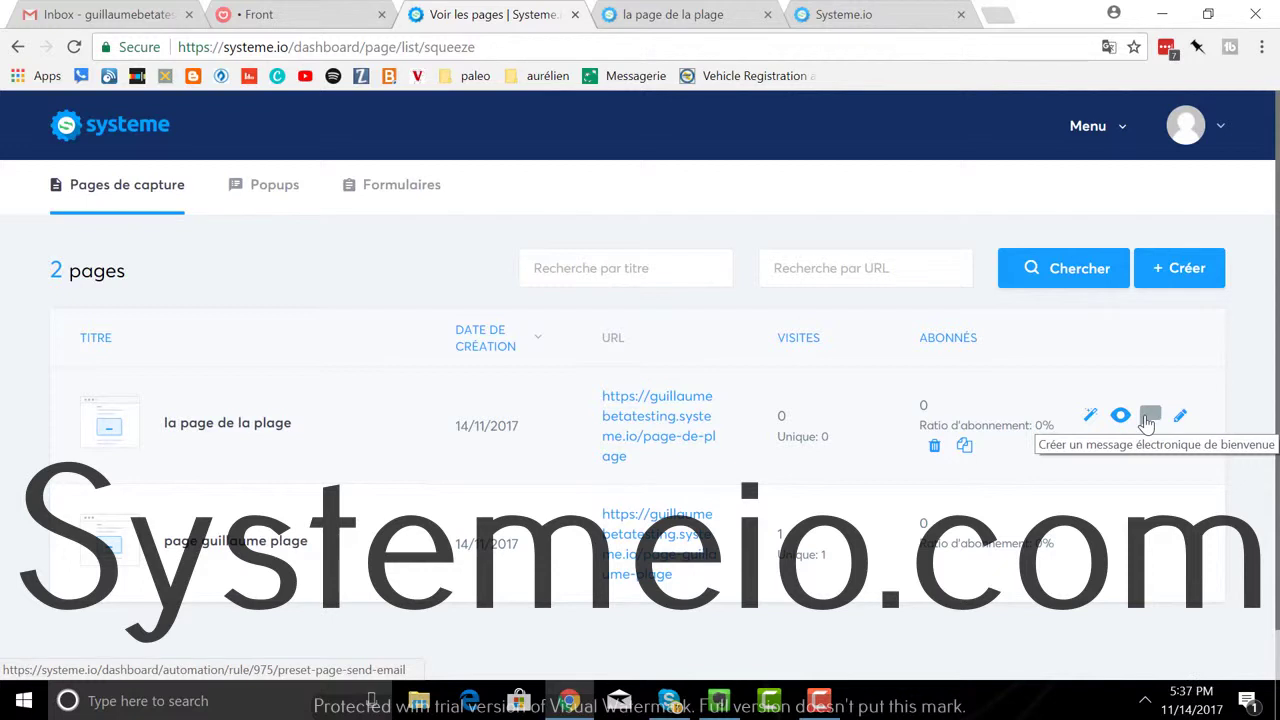
pyautogui.click(1148, 419)
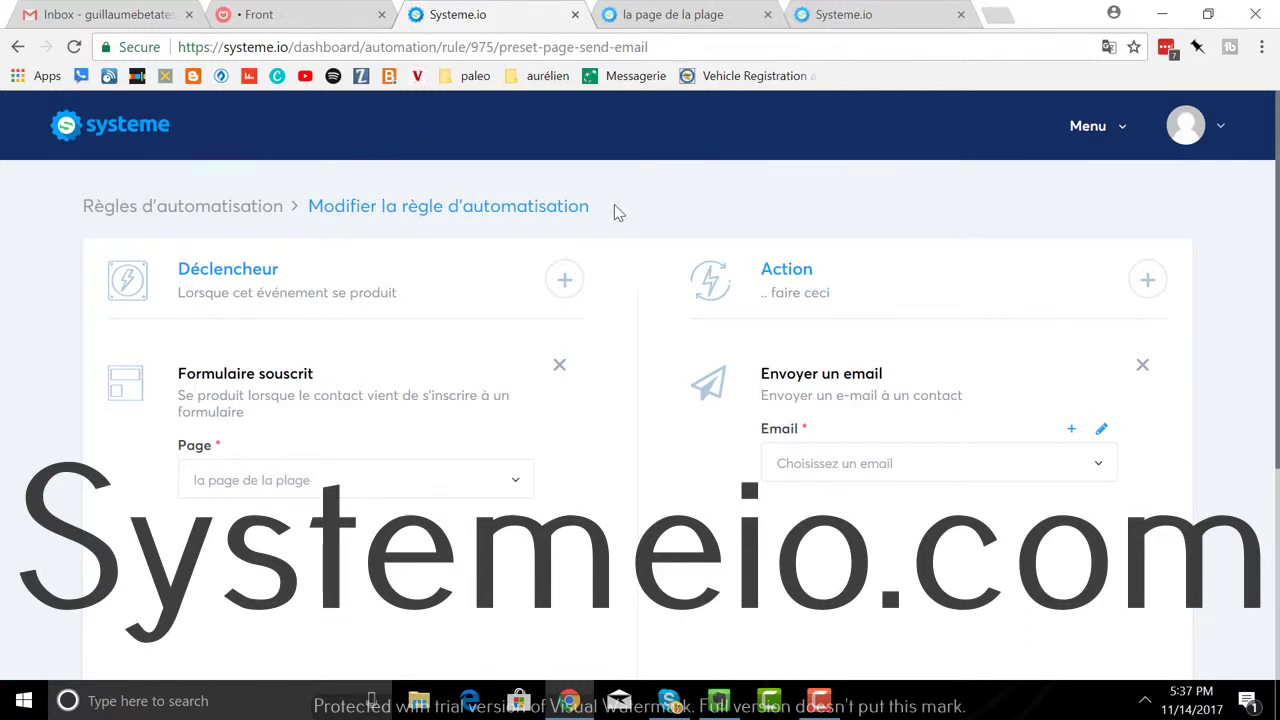
pyautogui.click(1097, 138)
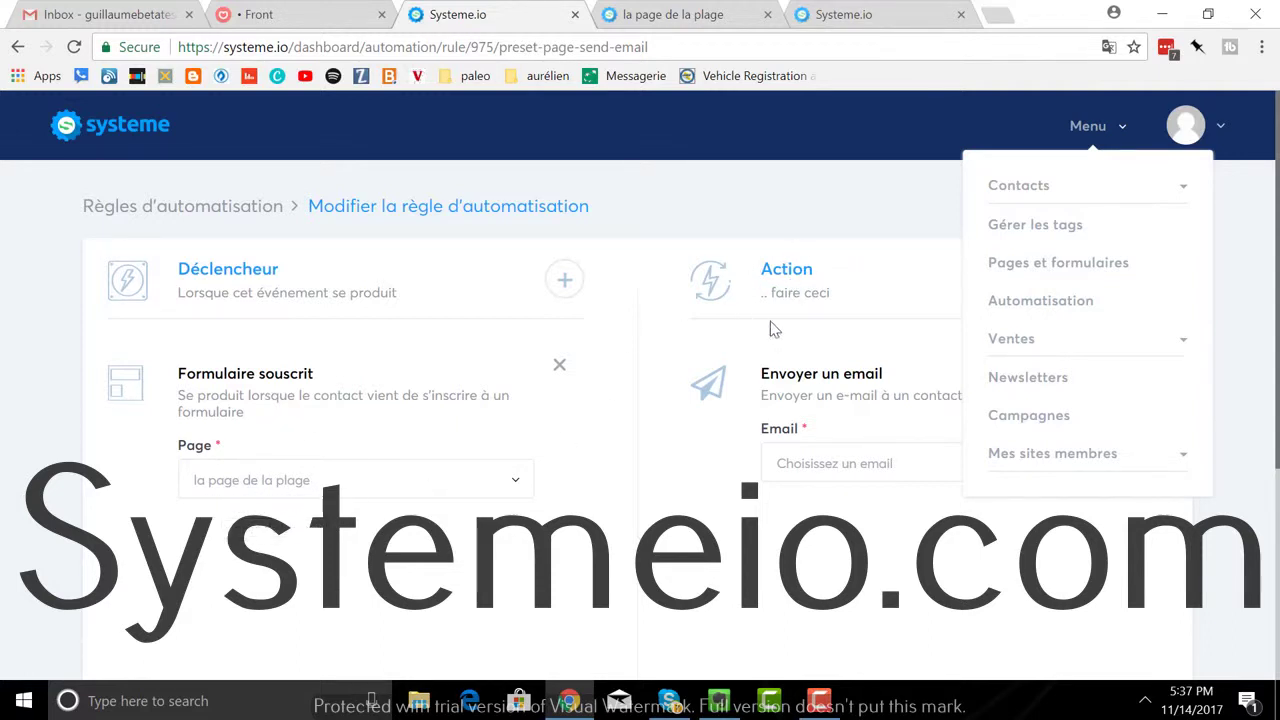
pyautogui.click(724, 482)
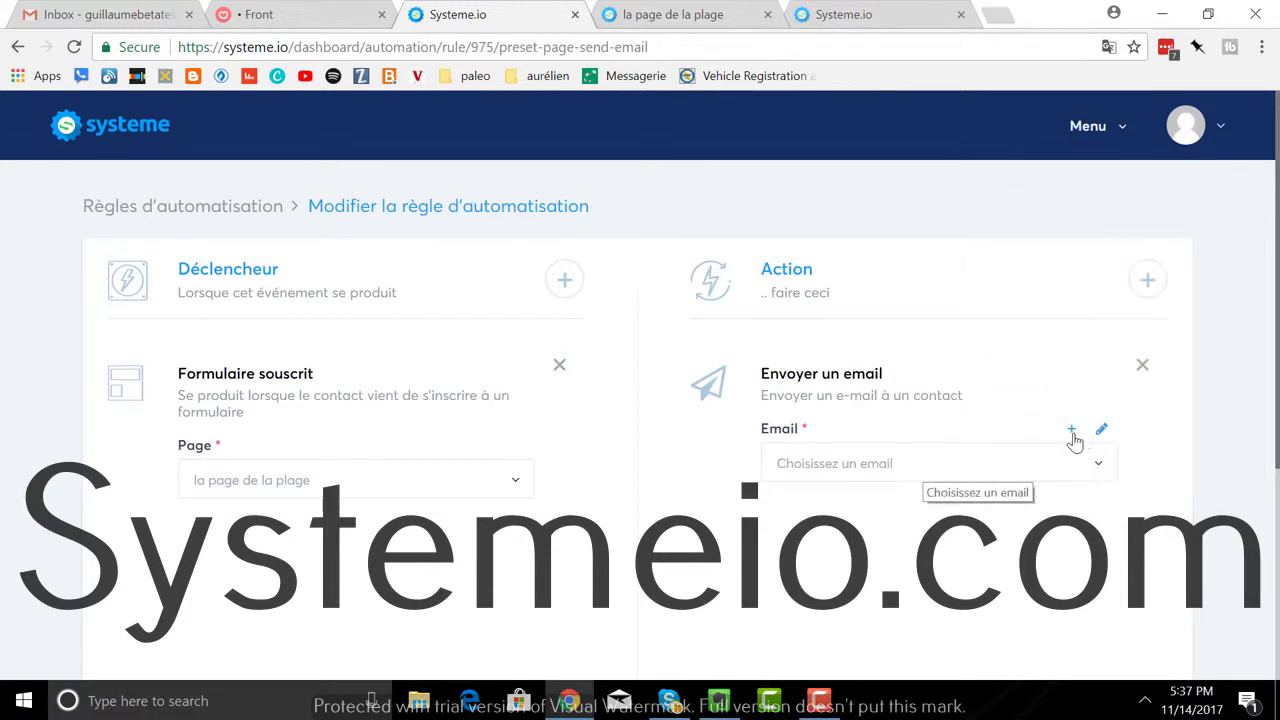
pyautogui.click(1098, 468)
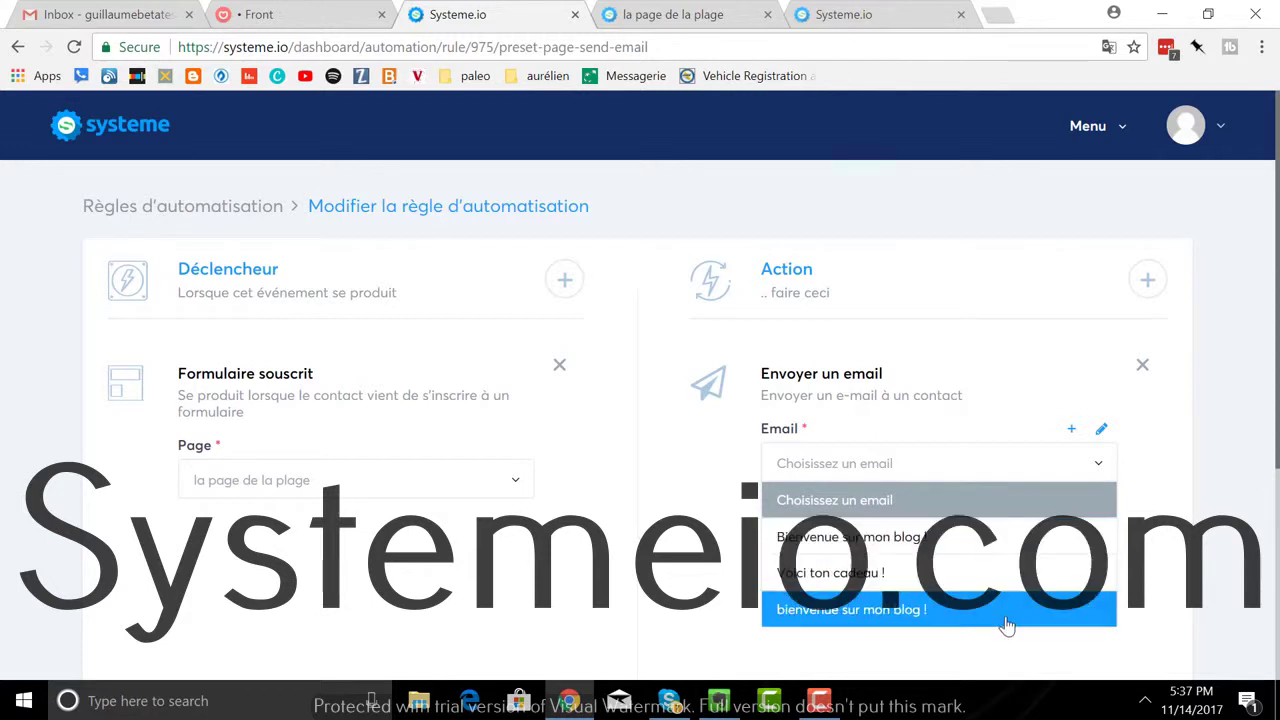
pyautogui.click(907, 476)
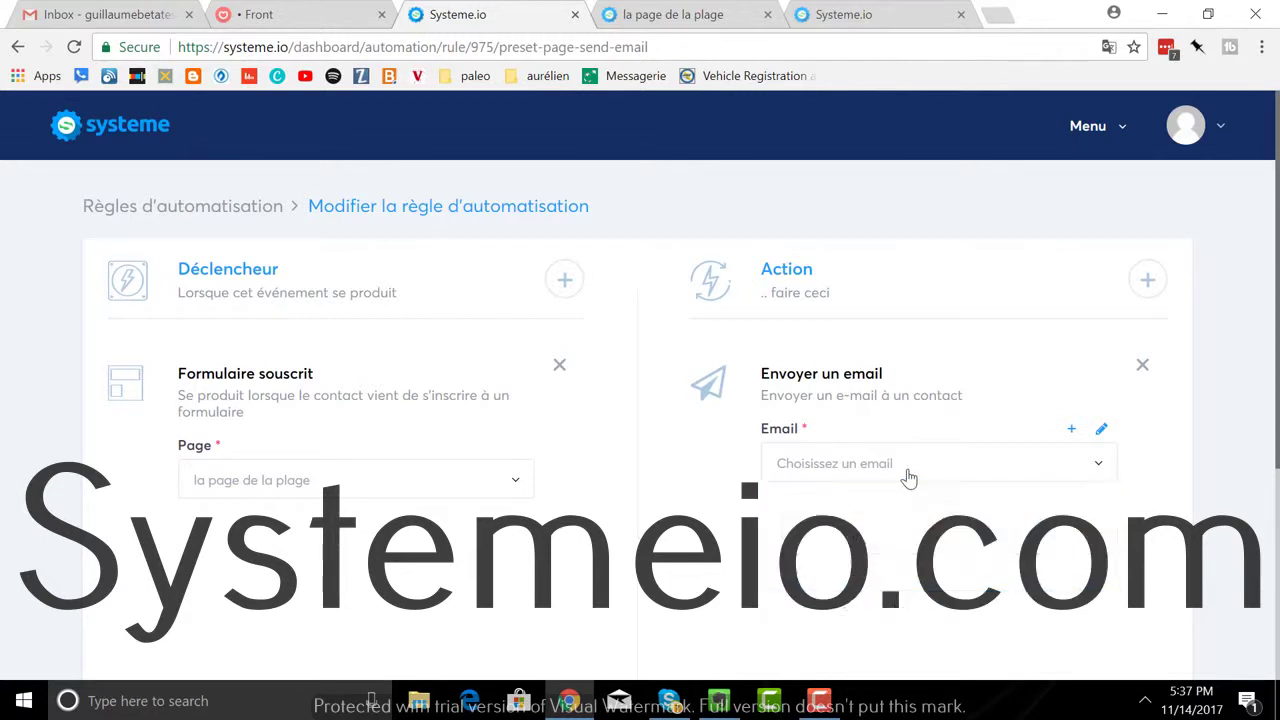
# Step: Open the 'Modifier l'email d'envoi' window, look it over, and close it again
pyautogui.click(1072, 437)
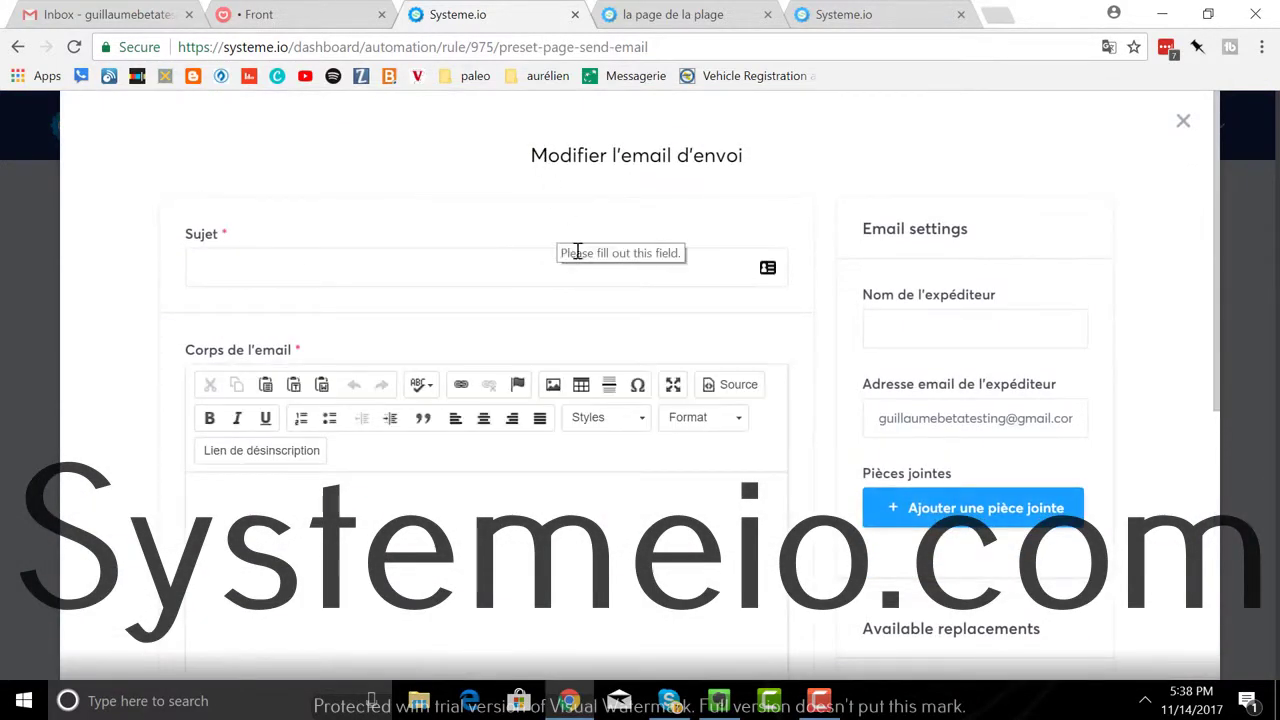
pyautogui.click(1182, 122)
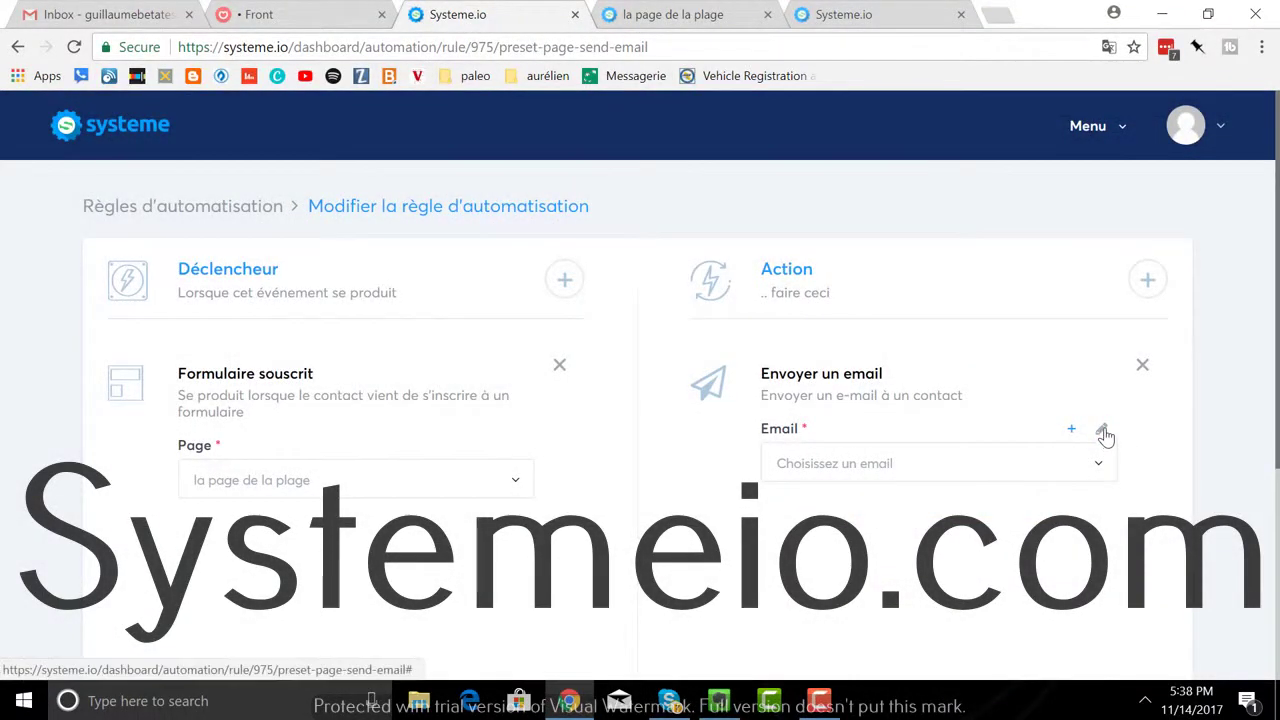
pyautogui.click(1103, 432)
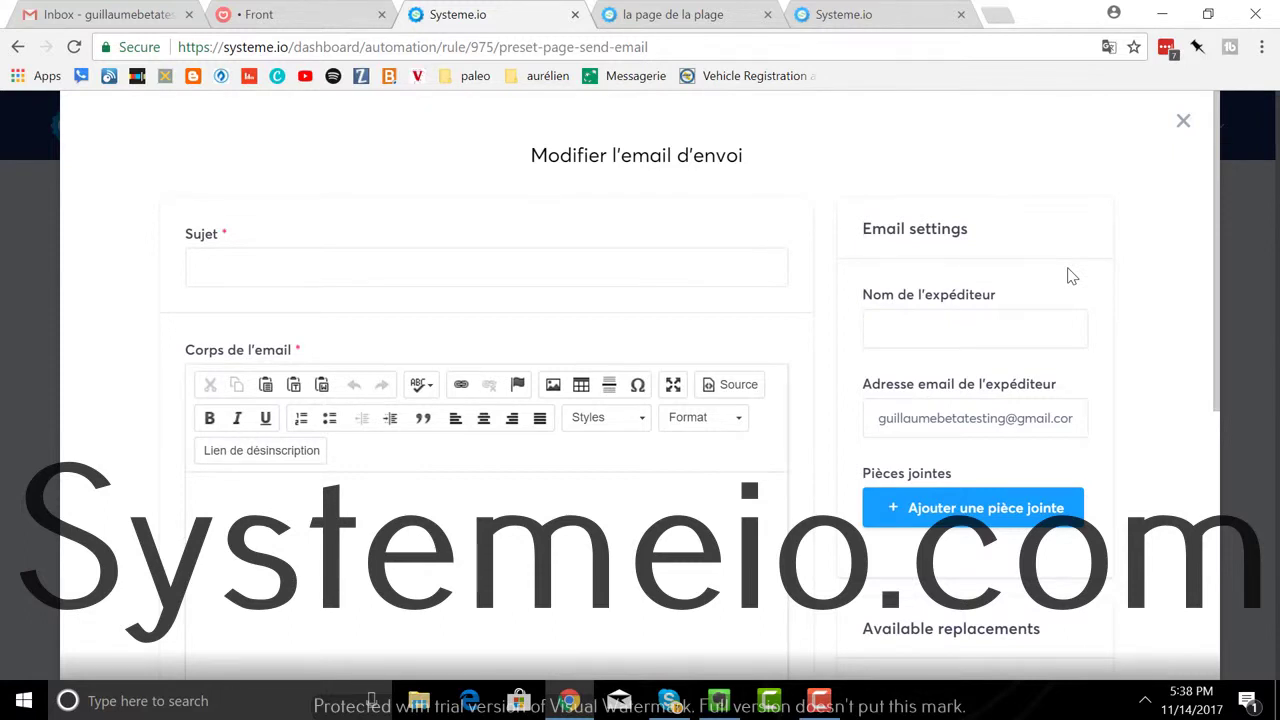
pyautogui.scroll(-1, 1070, 276)
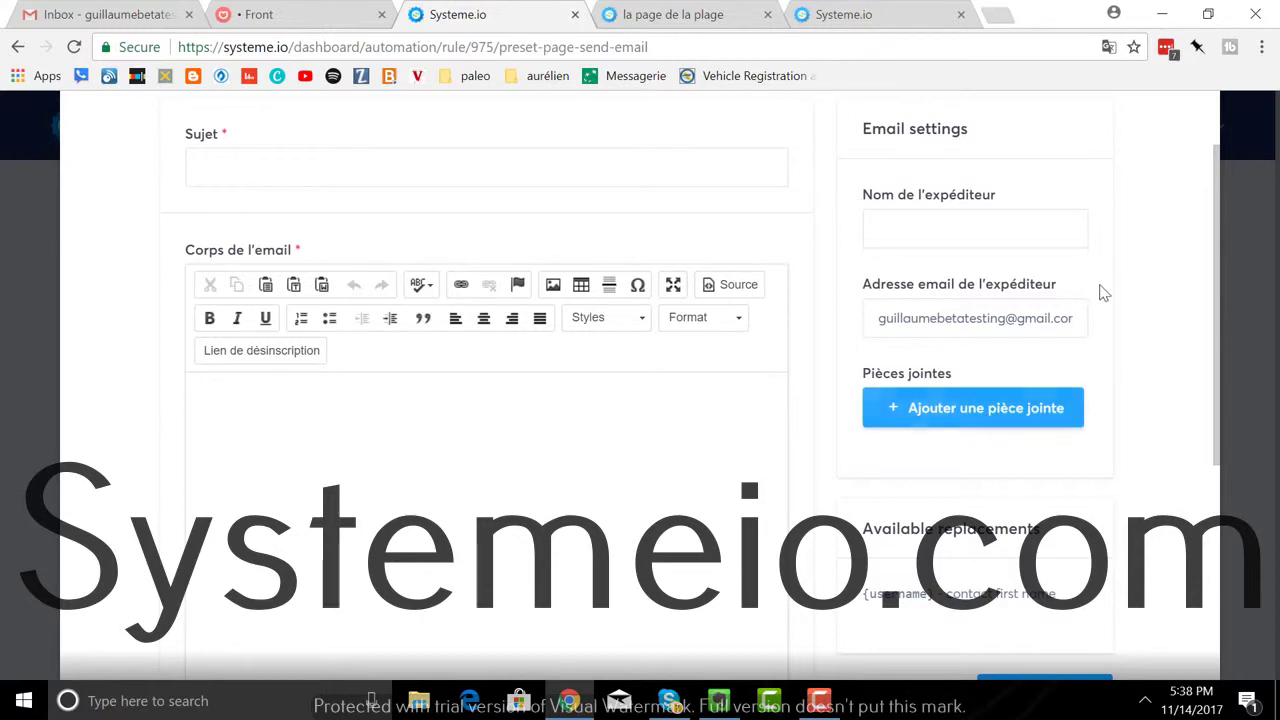
pyautogui.scroll(1, 1100, 285)
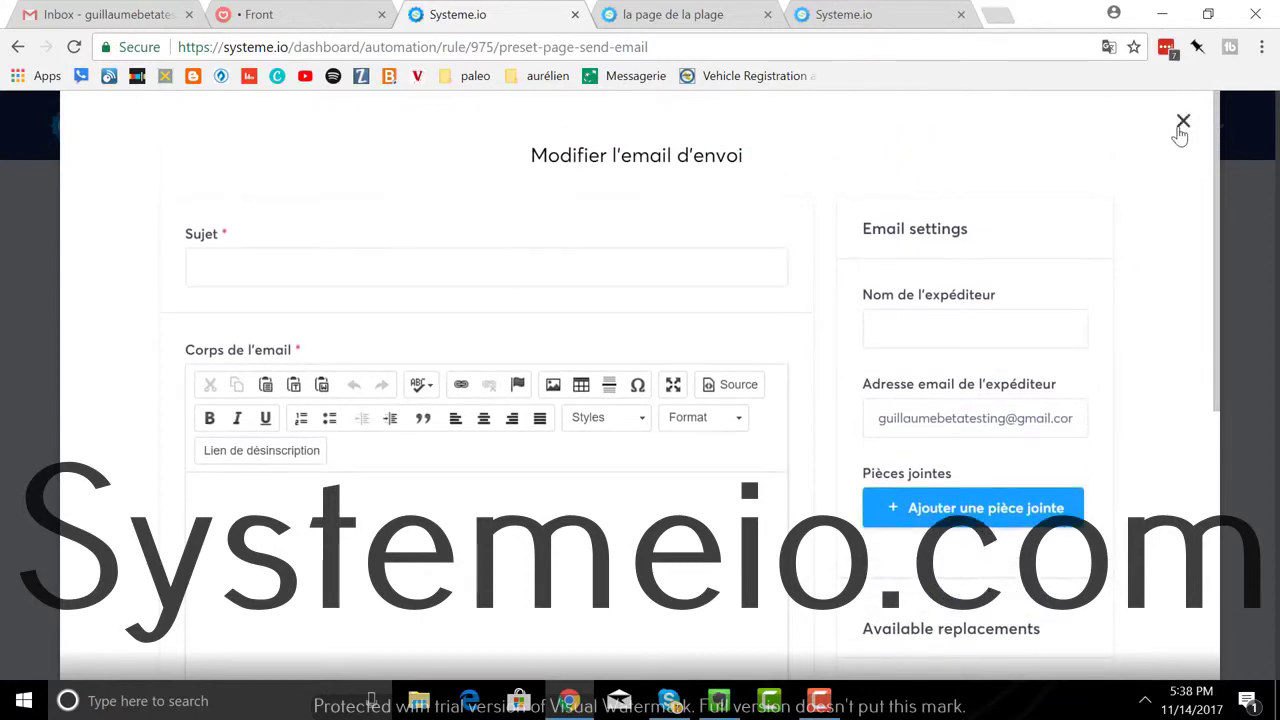
pyautogui.click(1182, 122)
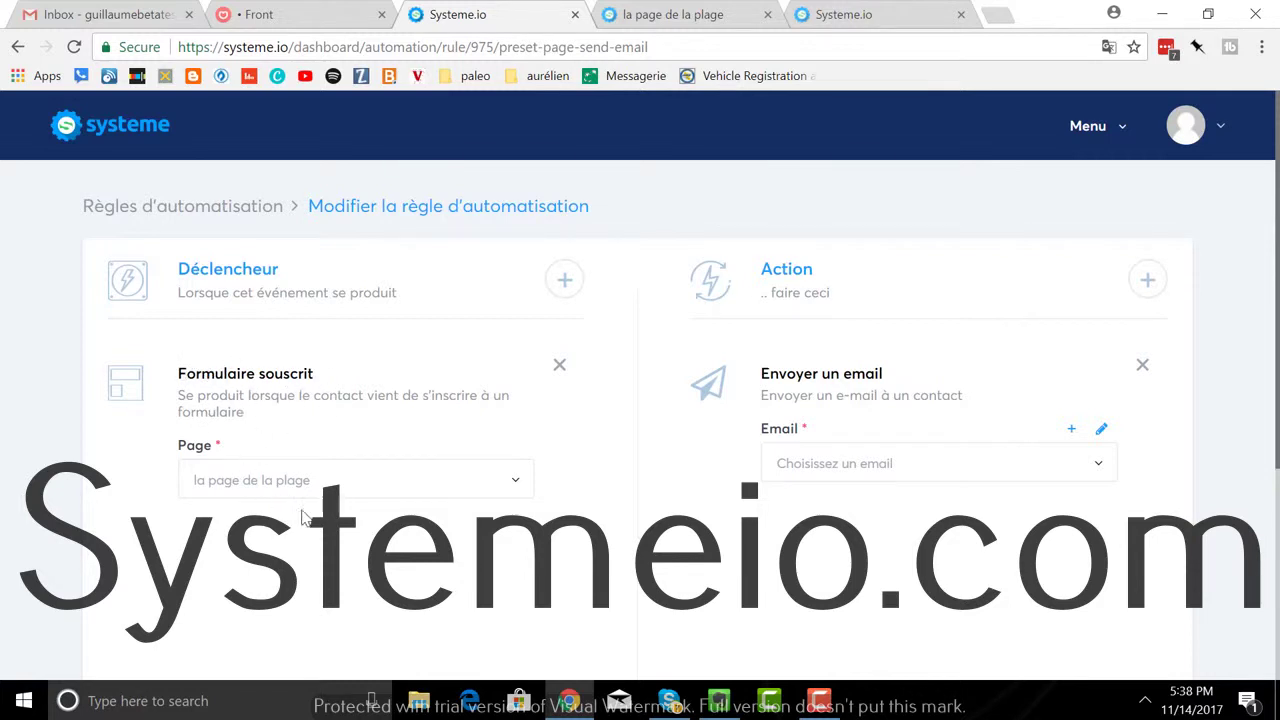
# Step: Have the rule send 'Voici ton cadeau !', save it, and go to Pages et formulaires
pyautogui.click(1100, 468)
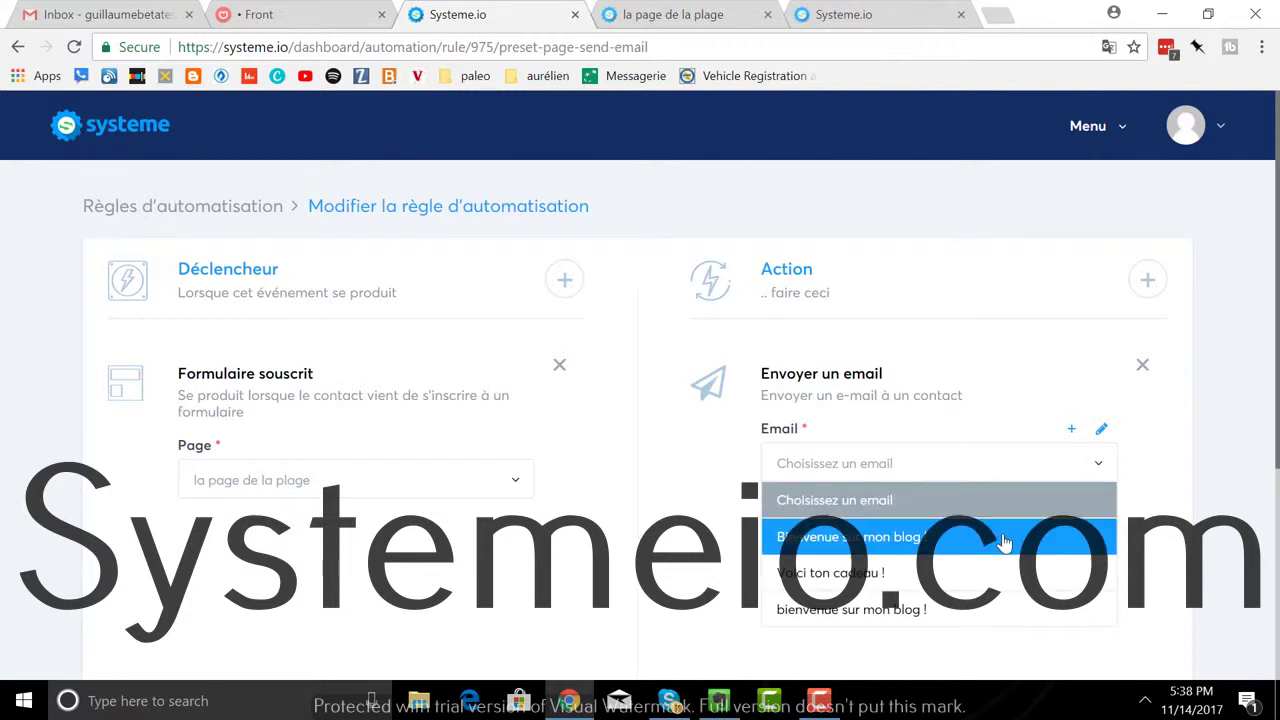
pyautogui.click(997, 580)
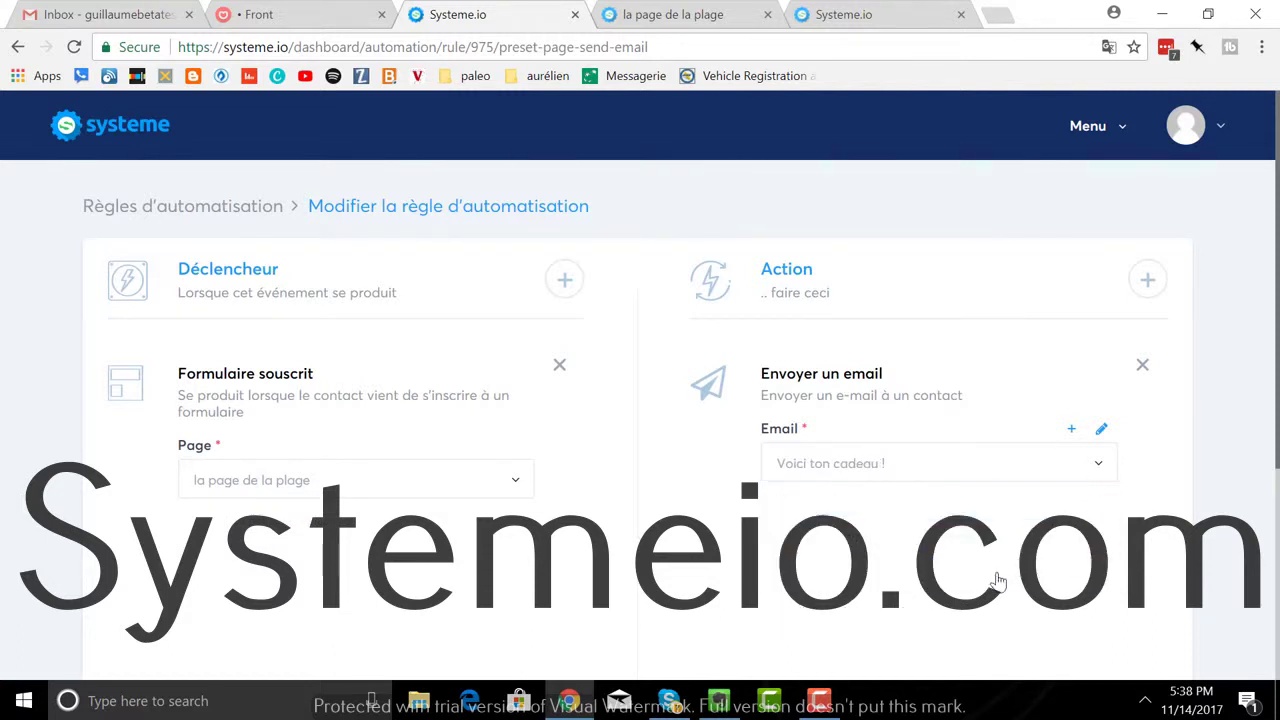
pyautogui.scroll(-3, 960, 434)
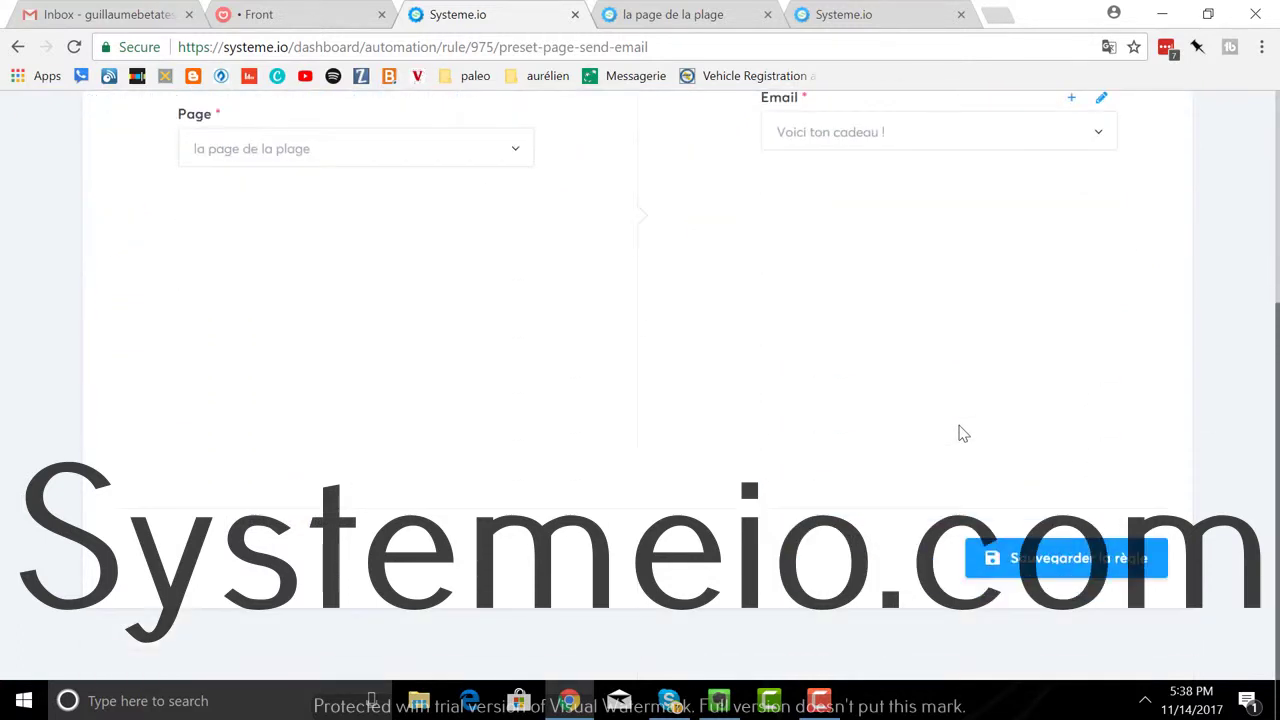
pyautogui.click(1051, 563)
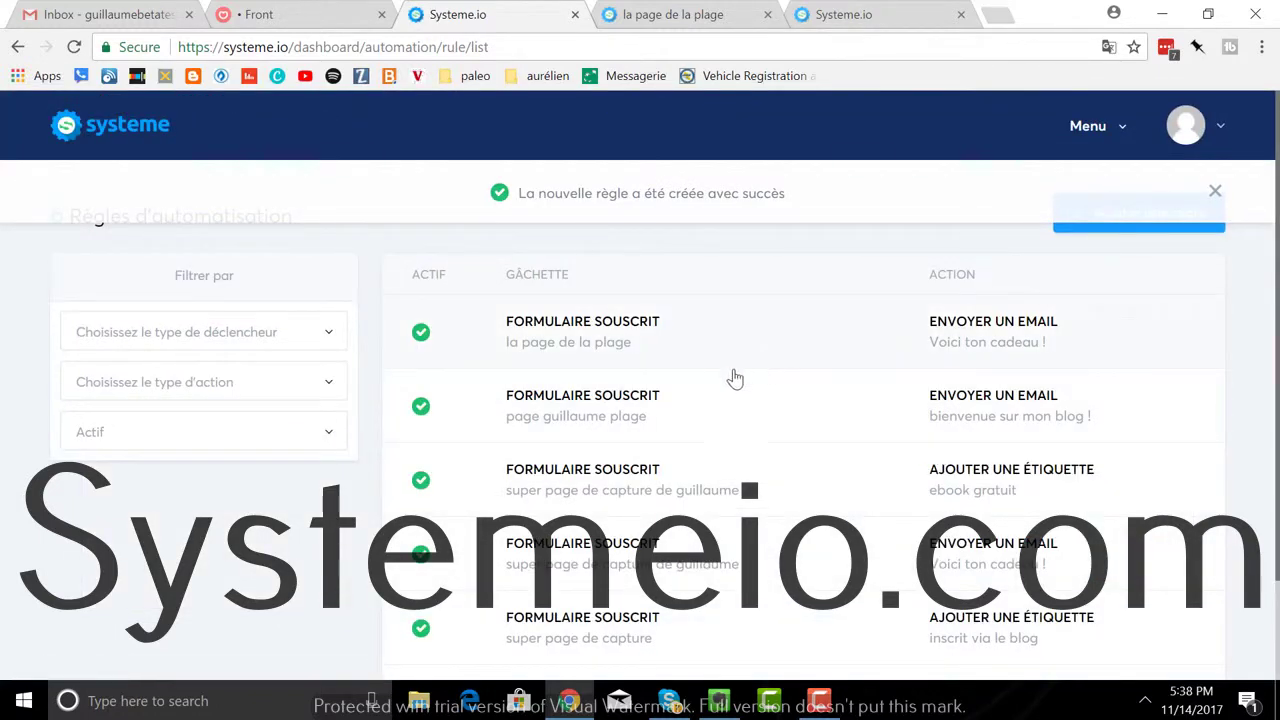
pyautogui.click(1094, 131)
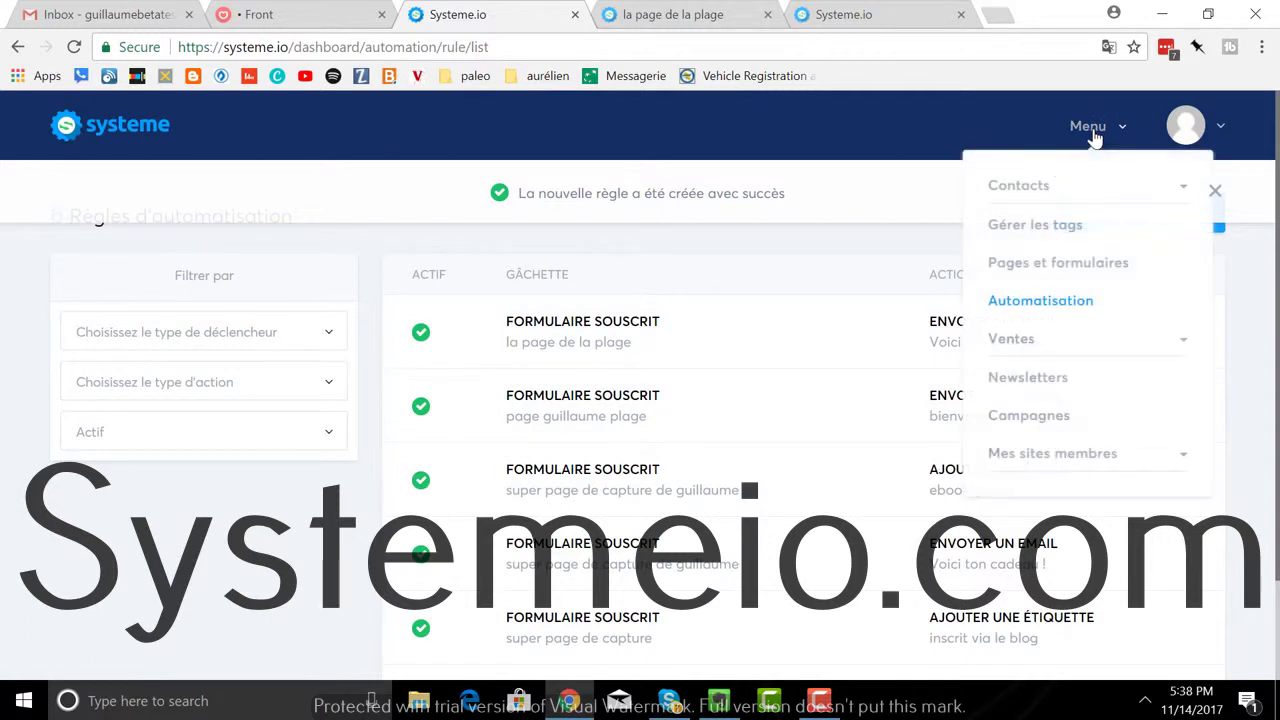
pyautogui.click(1031, 266)
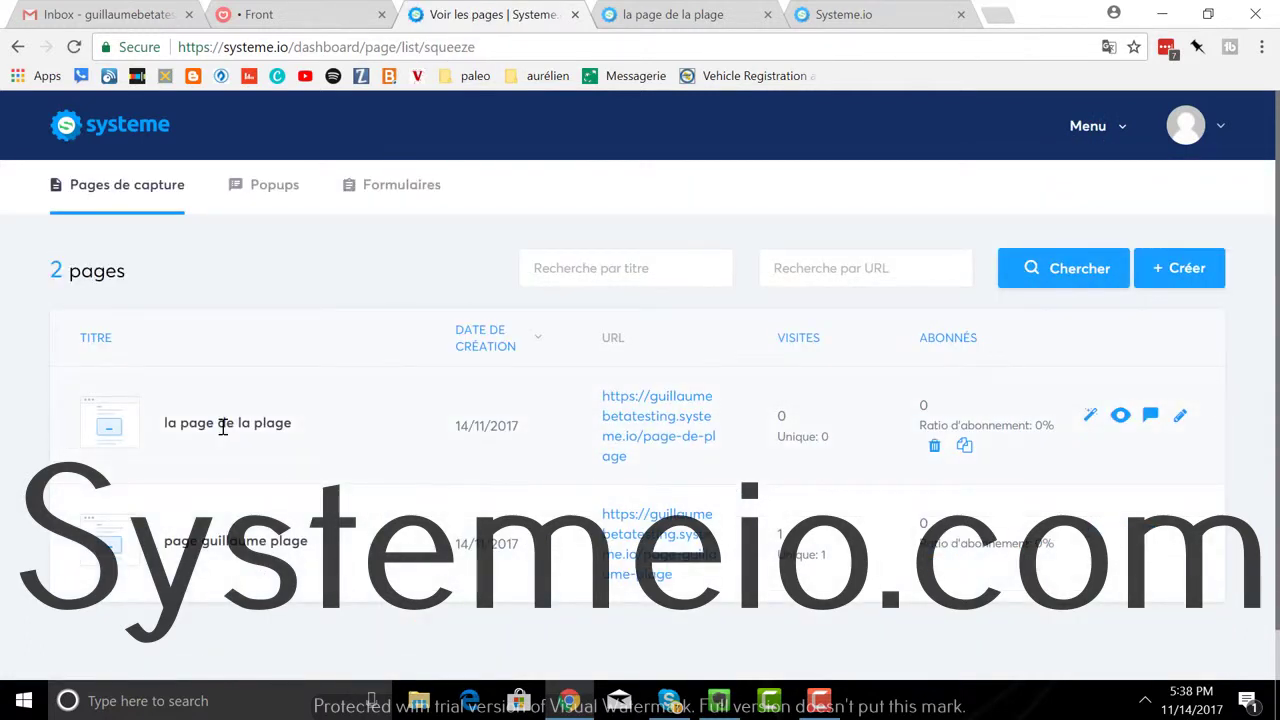
# Step: Open the live beach page and subscribe with a test email address via 'Cliquez ici'
pyautogui.click(622, 427)
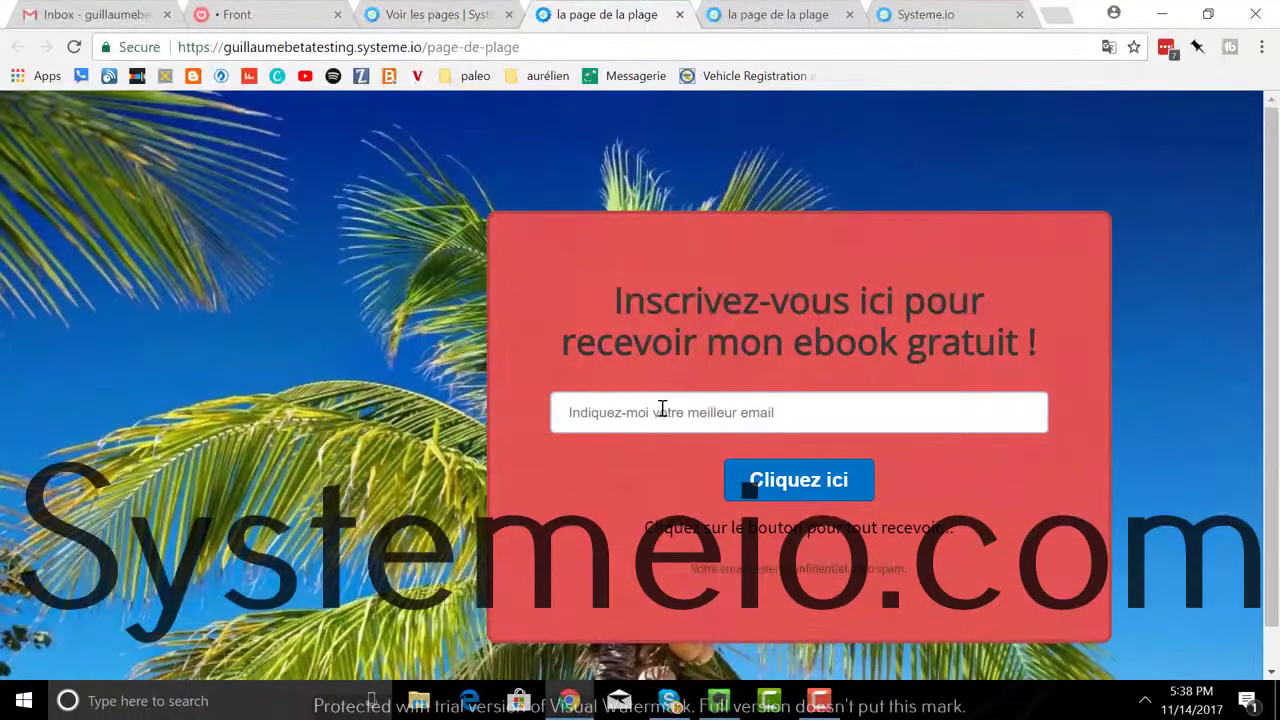
pyautogui.click(662, 410)
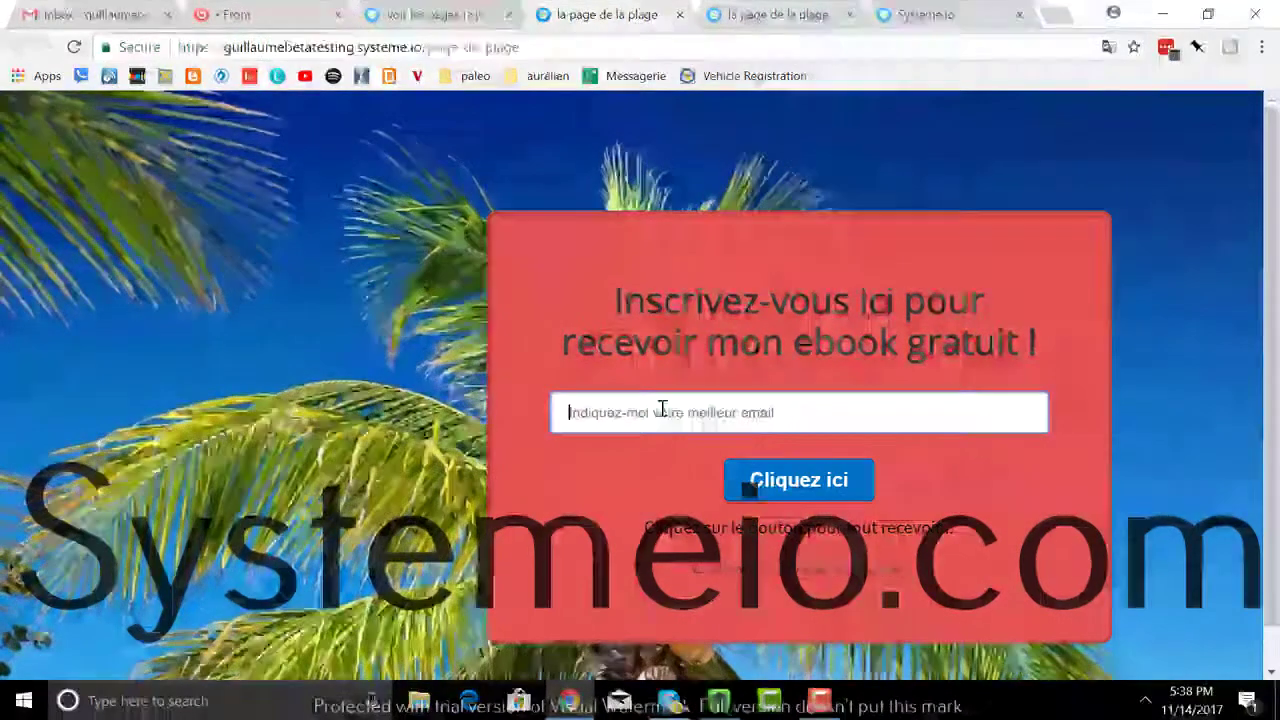
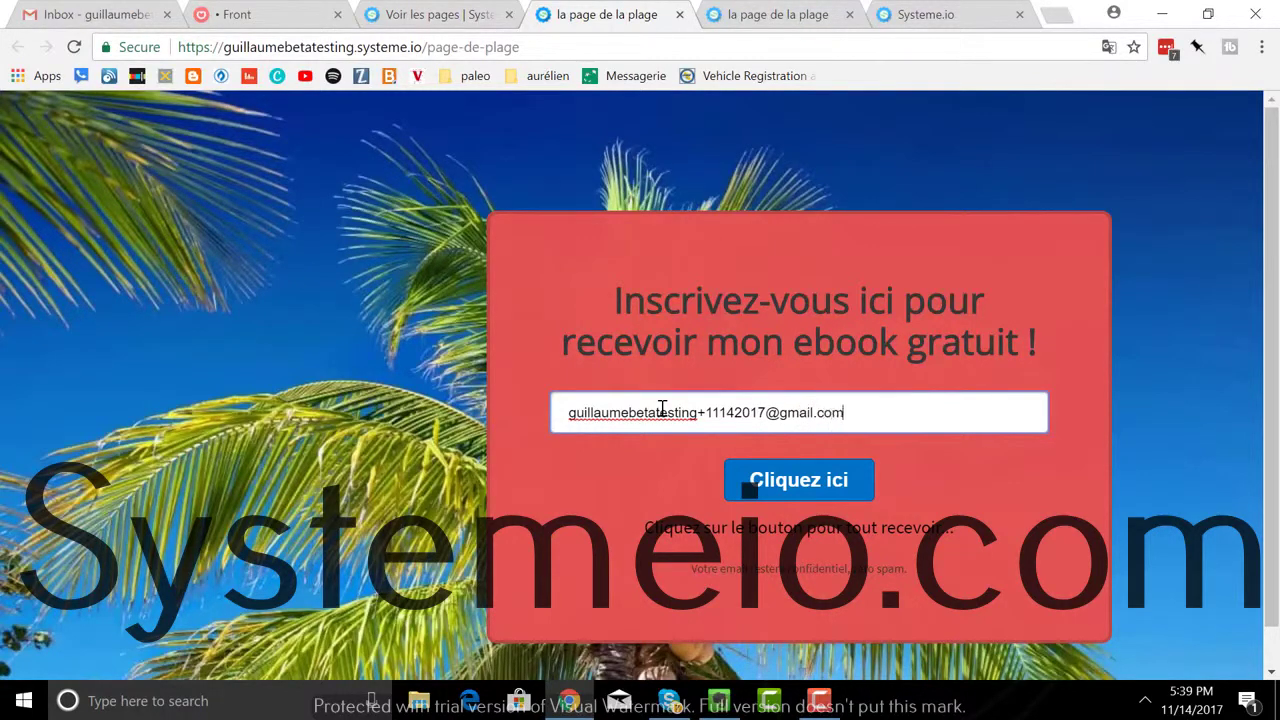
pyautogui.click(784, 484)
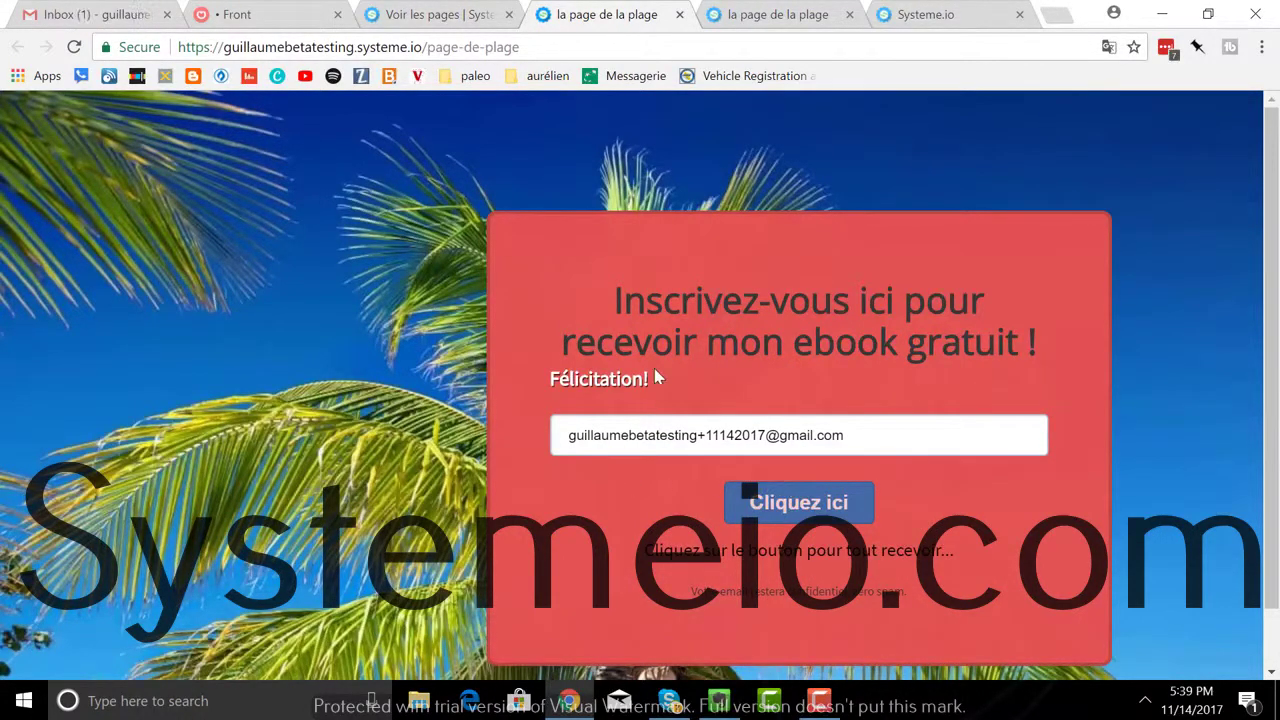
pyautogui.click(112, 16)
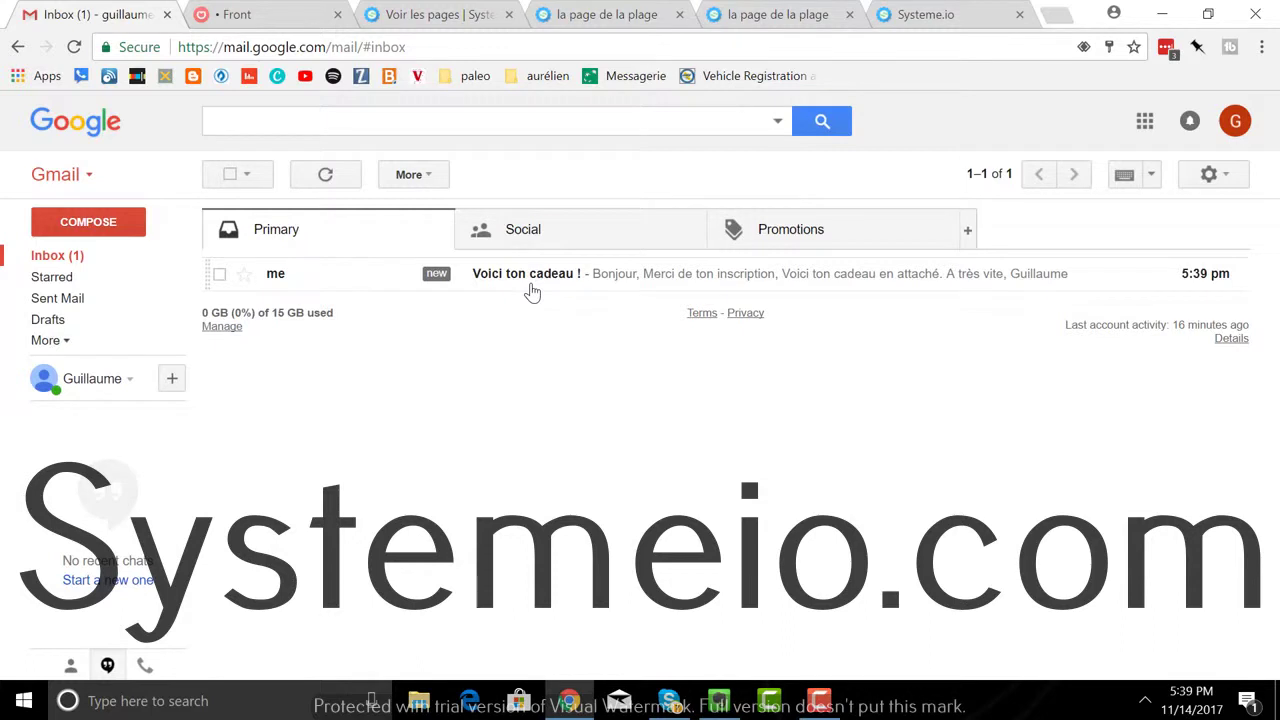
# Step: Open the 'Voici ton cadeau !' email in Gmail and read its gift message
pyautogui.click(532, 285)
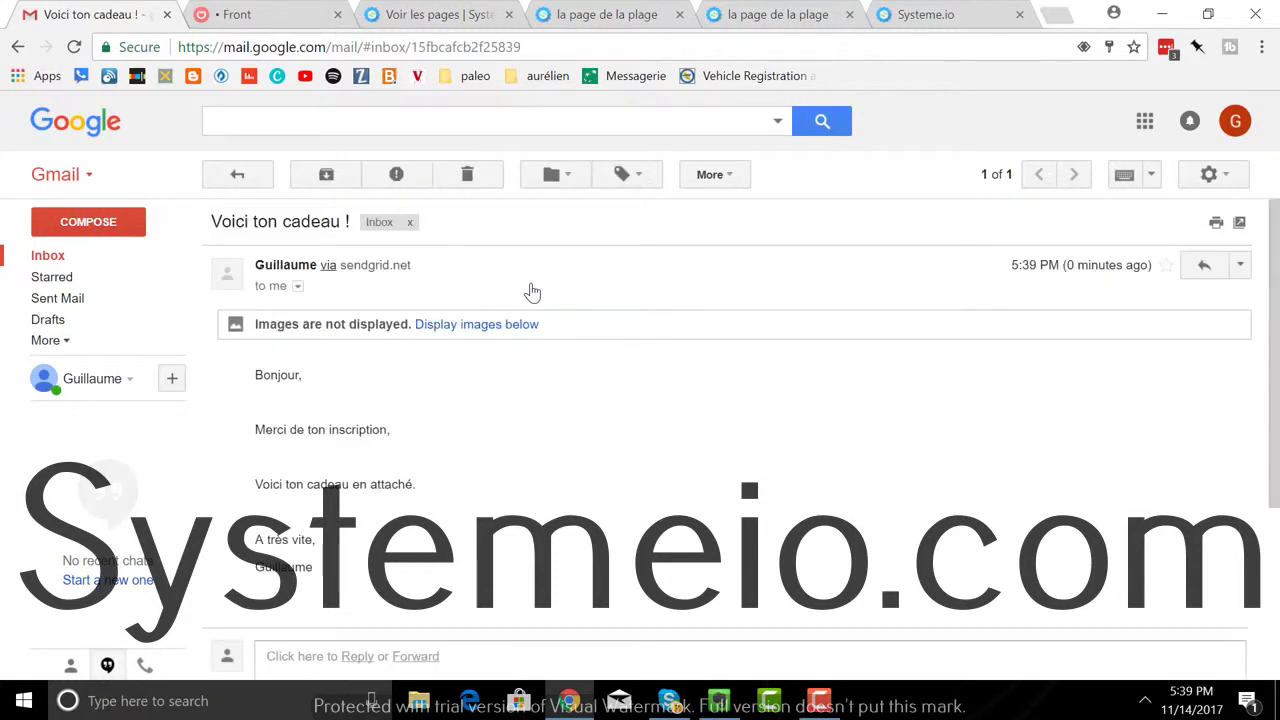
pyautogui.scroll(-3, 595, 284)
pyautogui.scroll(3, 602, 285)
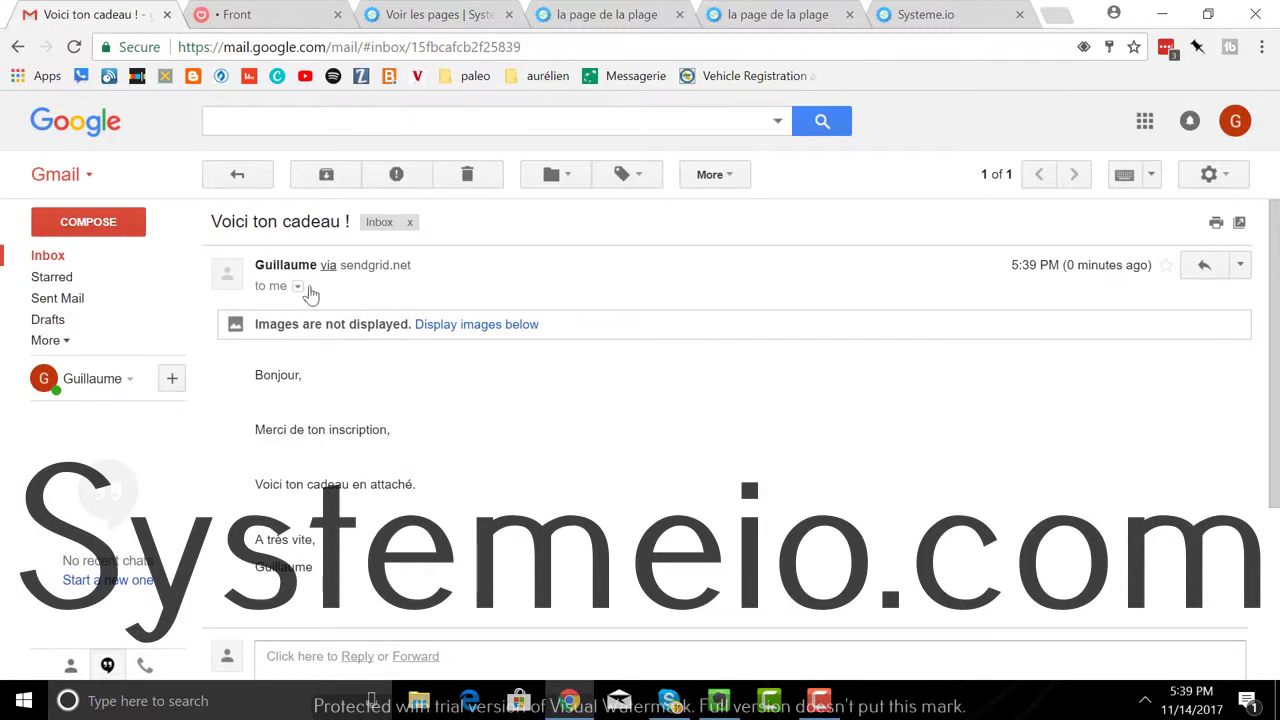
# Step: Close the extra landing page tab and open the newest subscriber's record under Tous les contacts
pyautogui.click(447, 20)
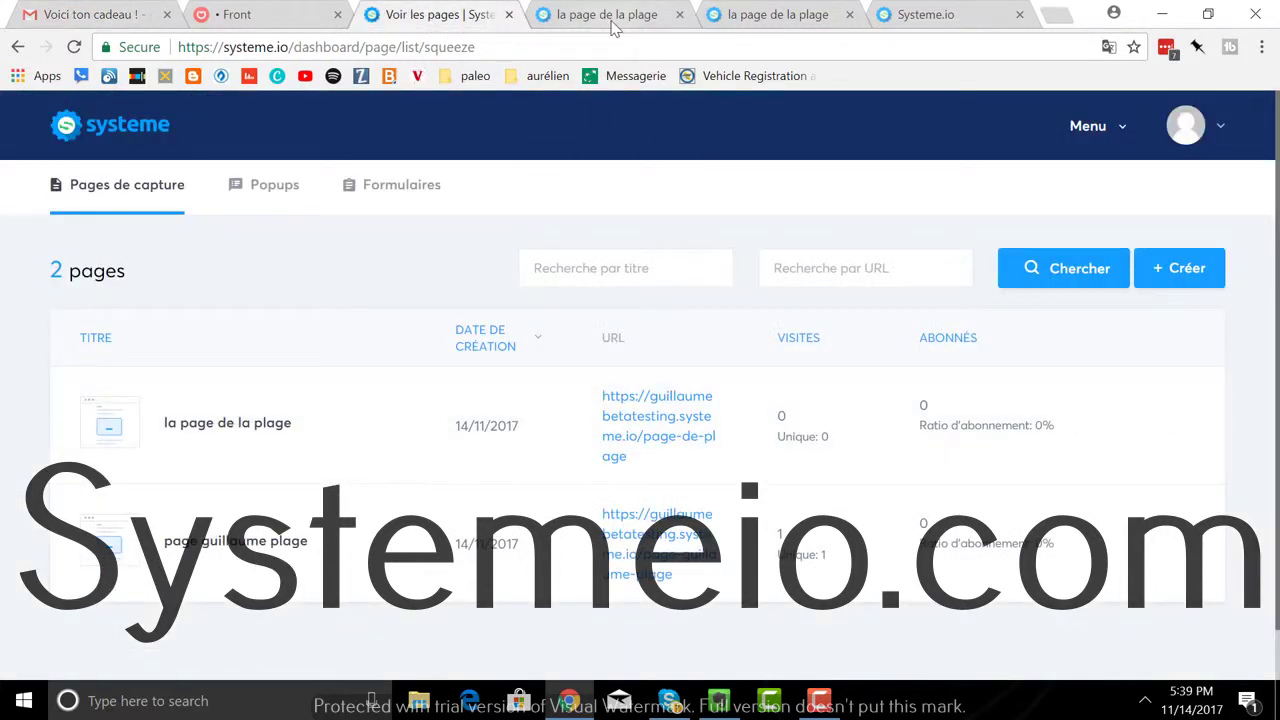
pyautogui.click(680, 15)
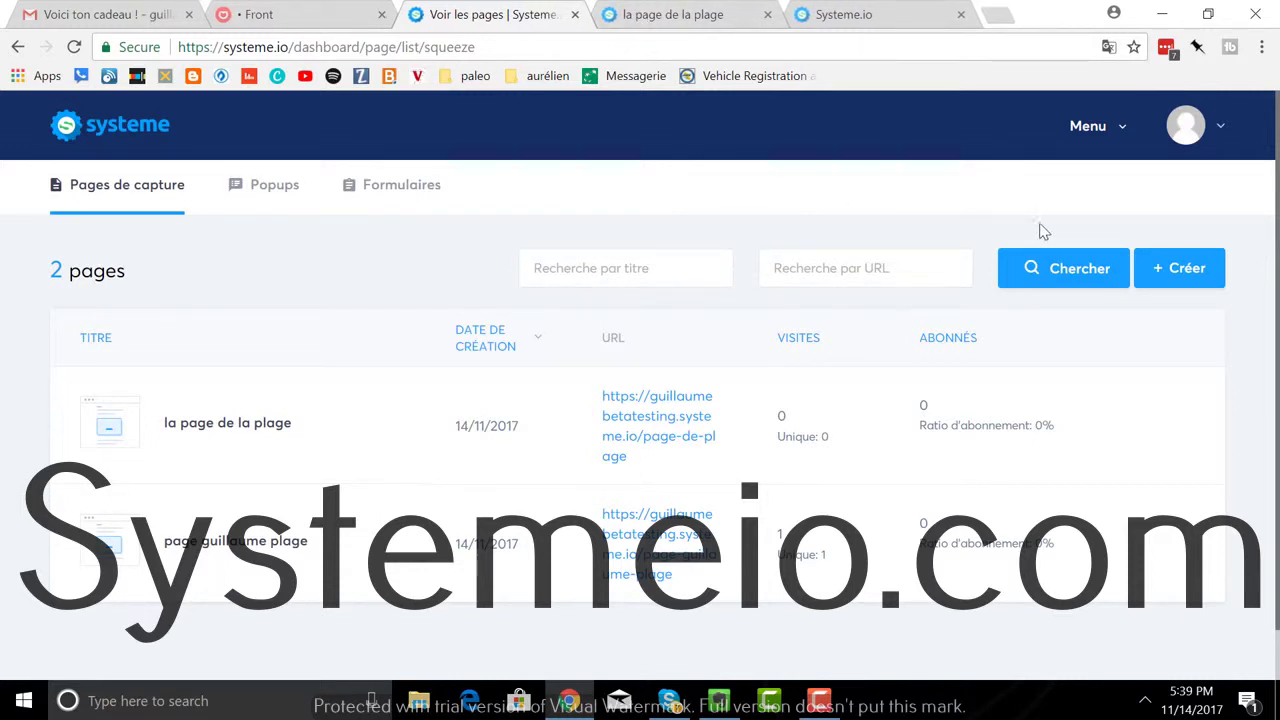
pyautogui.click(1098, 135)
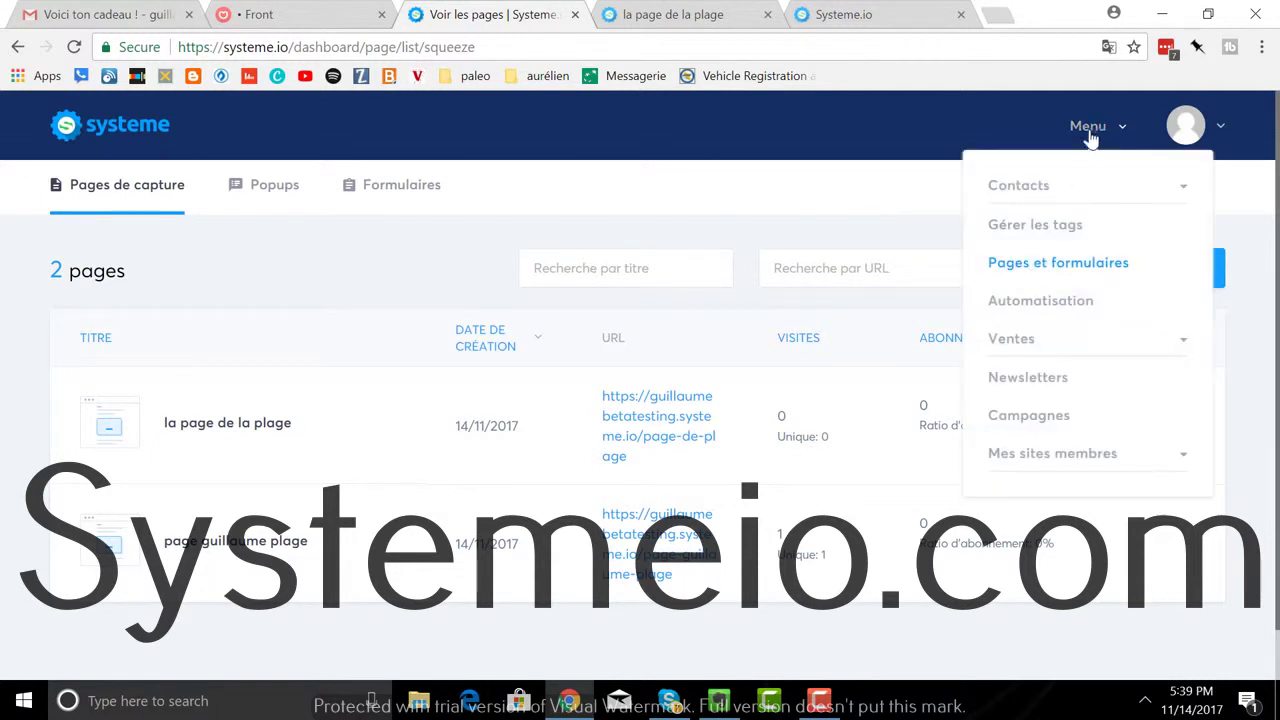
pyautogui.click(1043, 197)
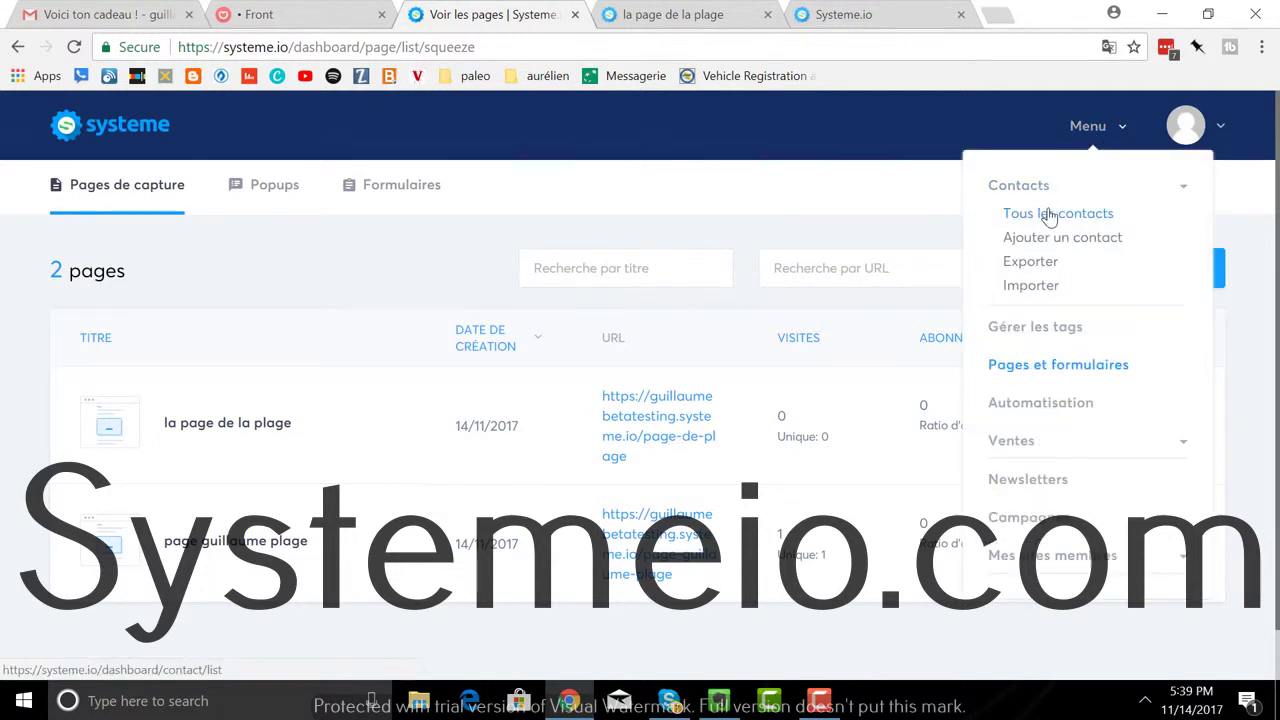
pyautogui.click(1050, 212)
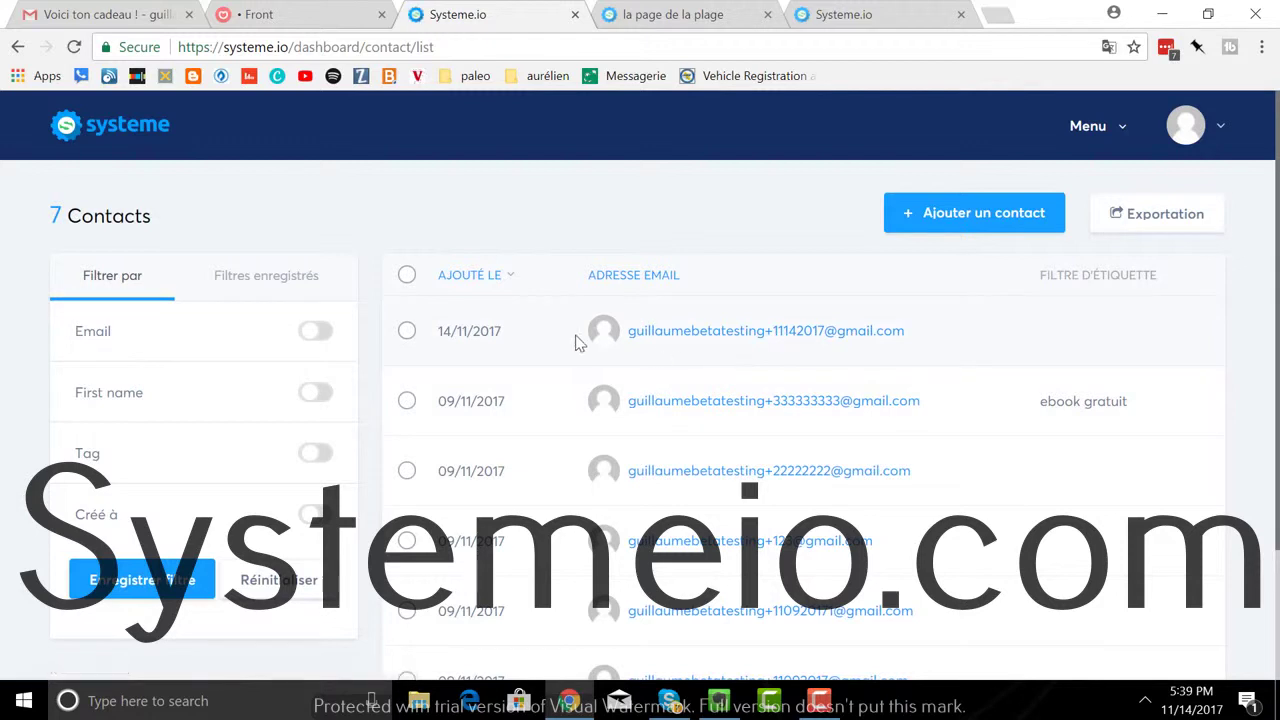
pyautogui.click(406, 331)
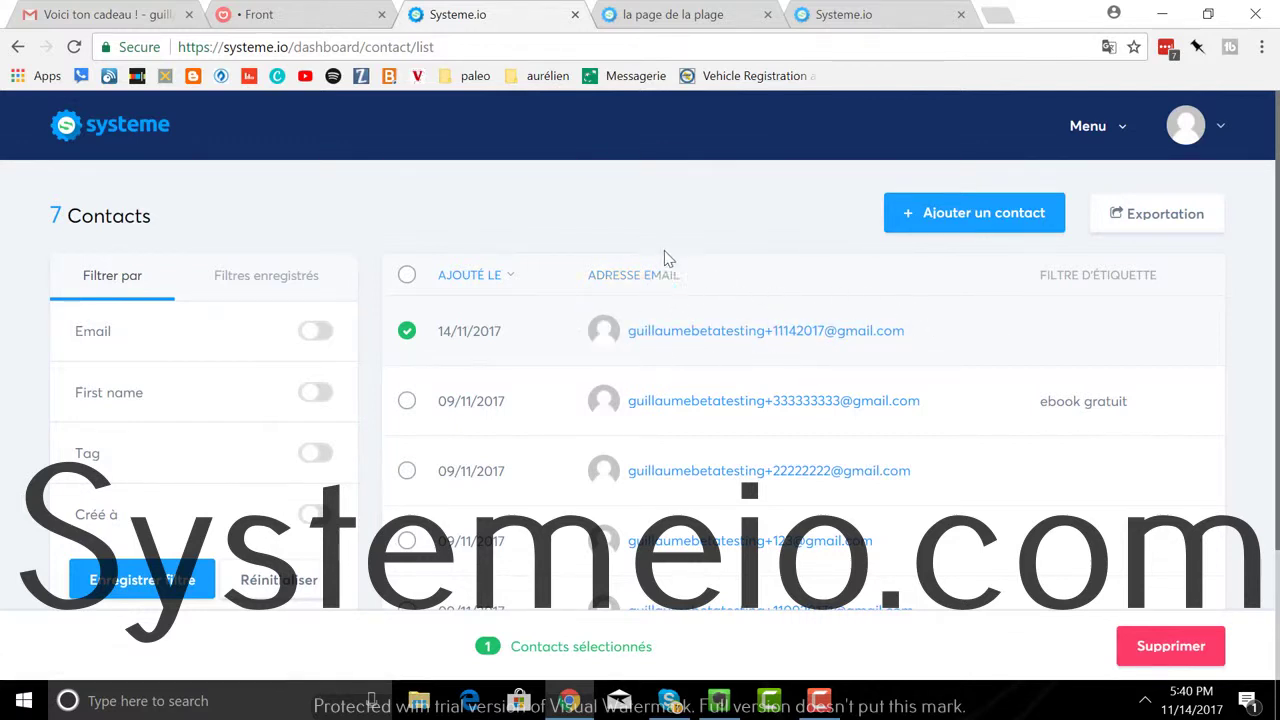
pyautogui.click(726, 347)
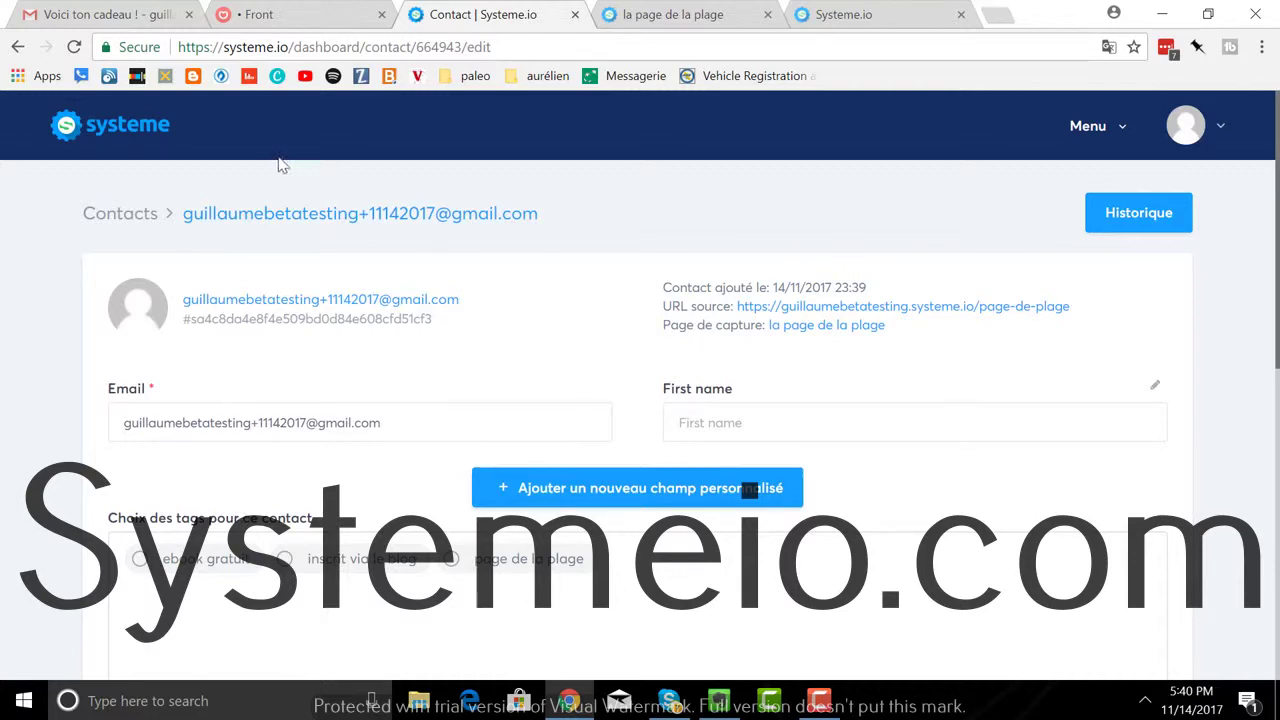
# Step: Return to the live 'la page de la plage' tab showing the email field and 'Cliquez ici' button
pyautogui.click(645, 15)
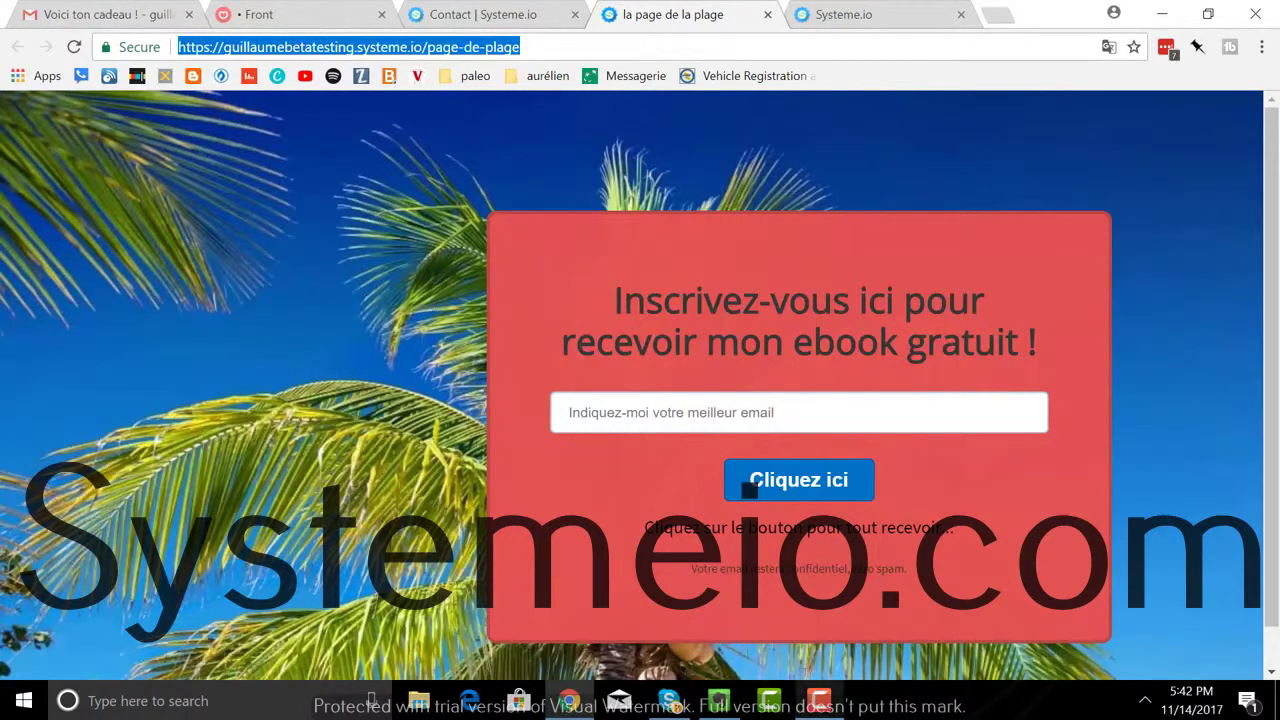
pyautogui.click(819, 700)
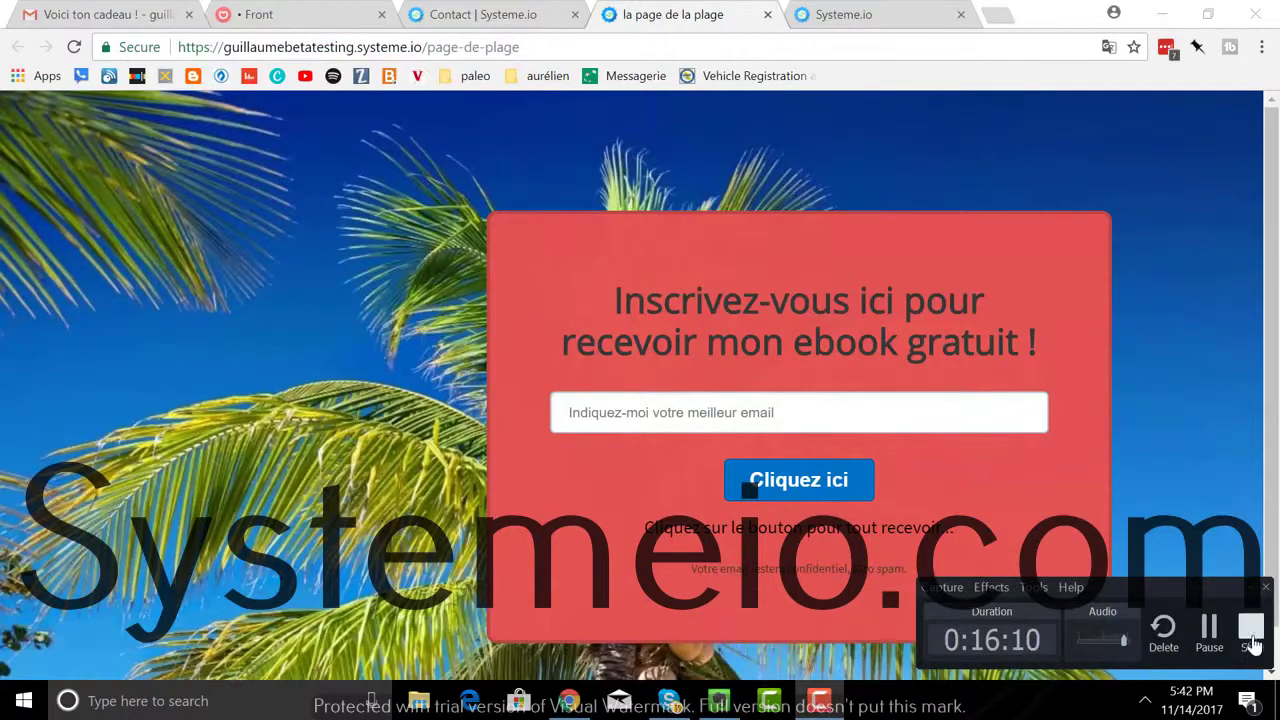